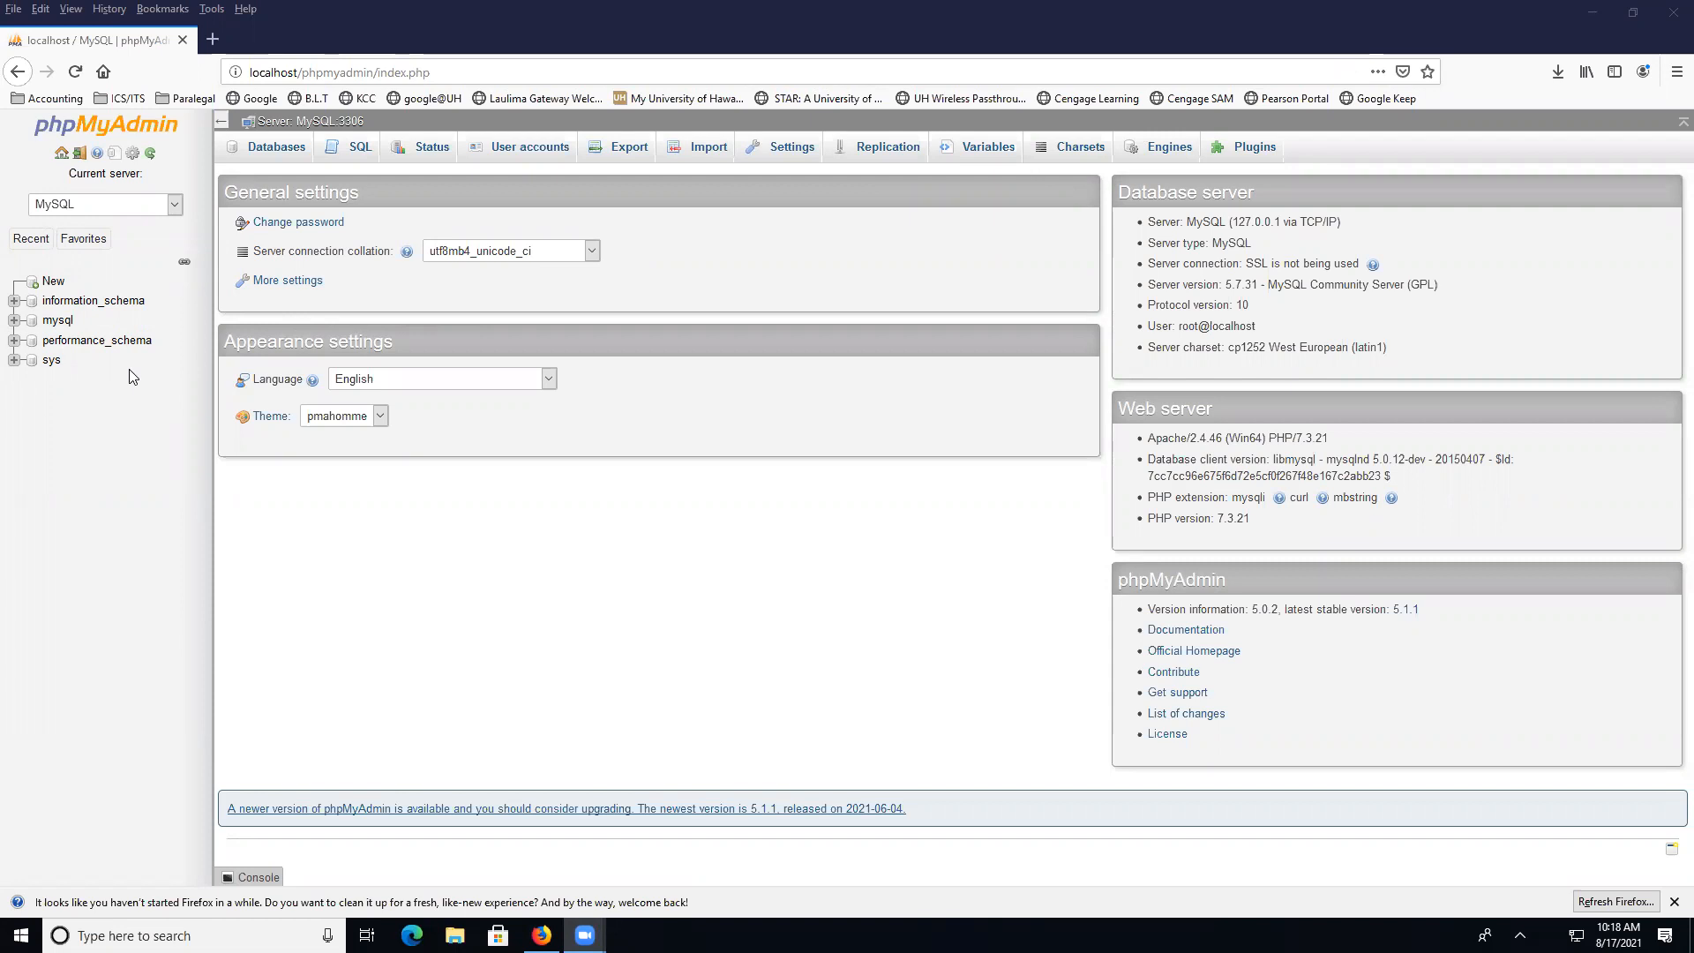
Create a new database named VideoStore from the Databases page
{"action": "left_click", "coordinate": [15, 302]}
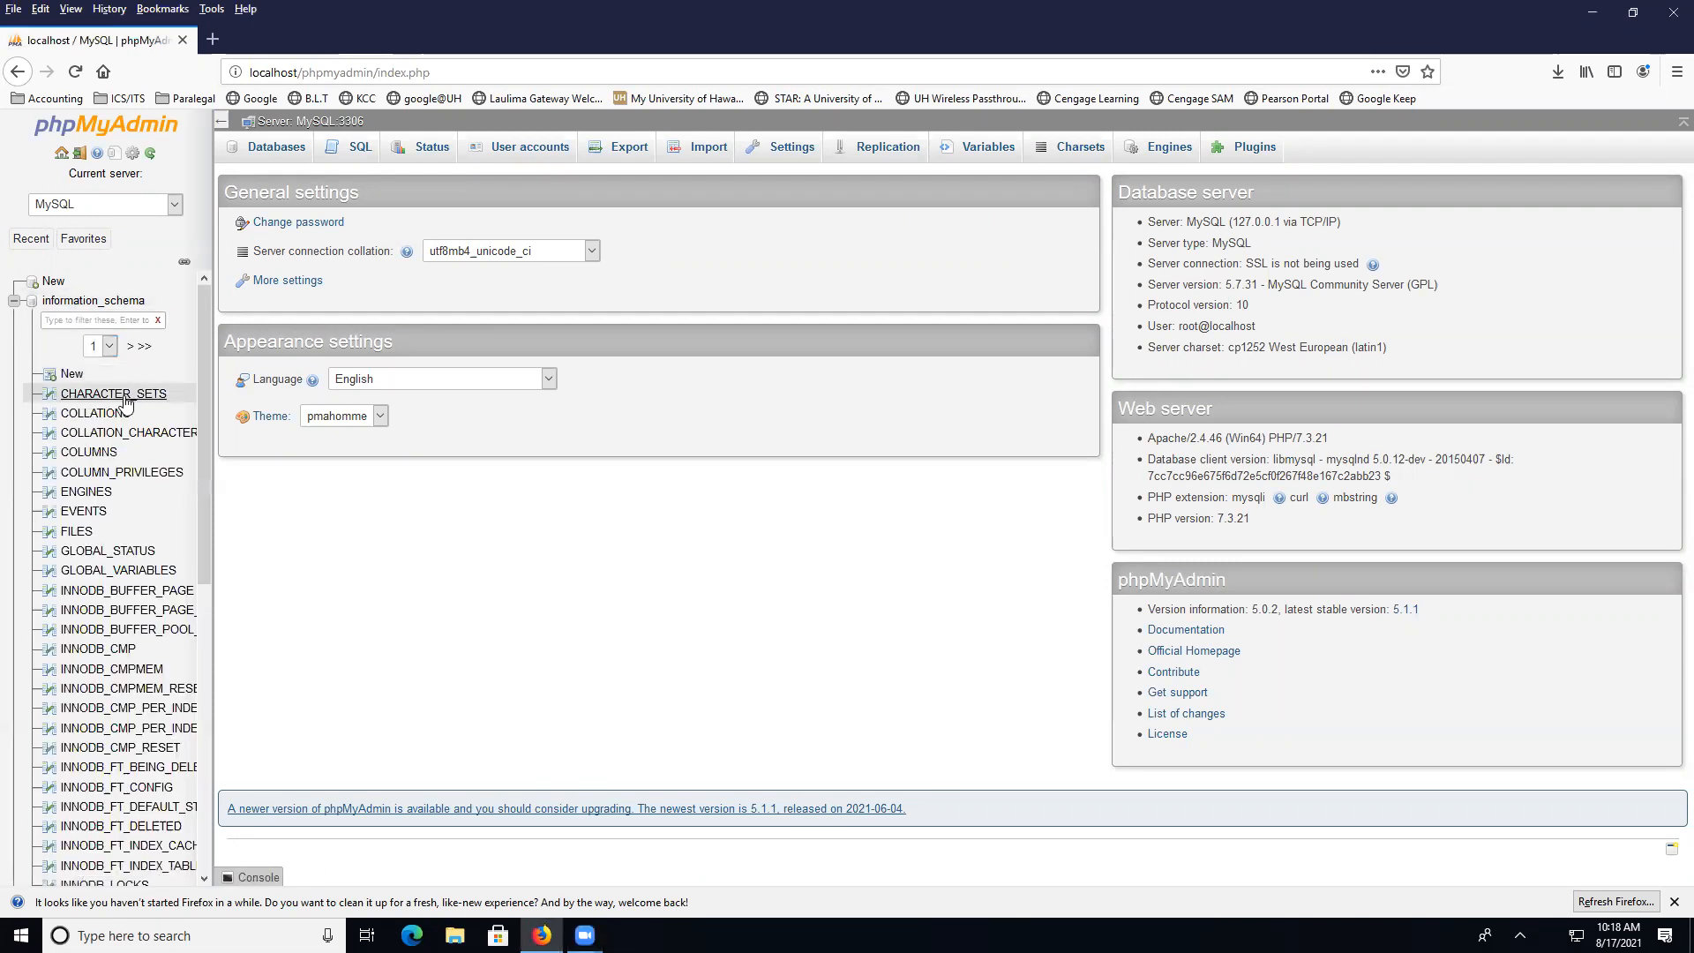
{"action": "left_click", "coordinate": [16, 302]}
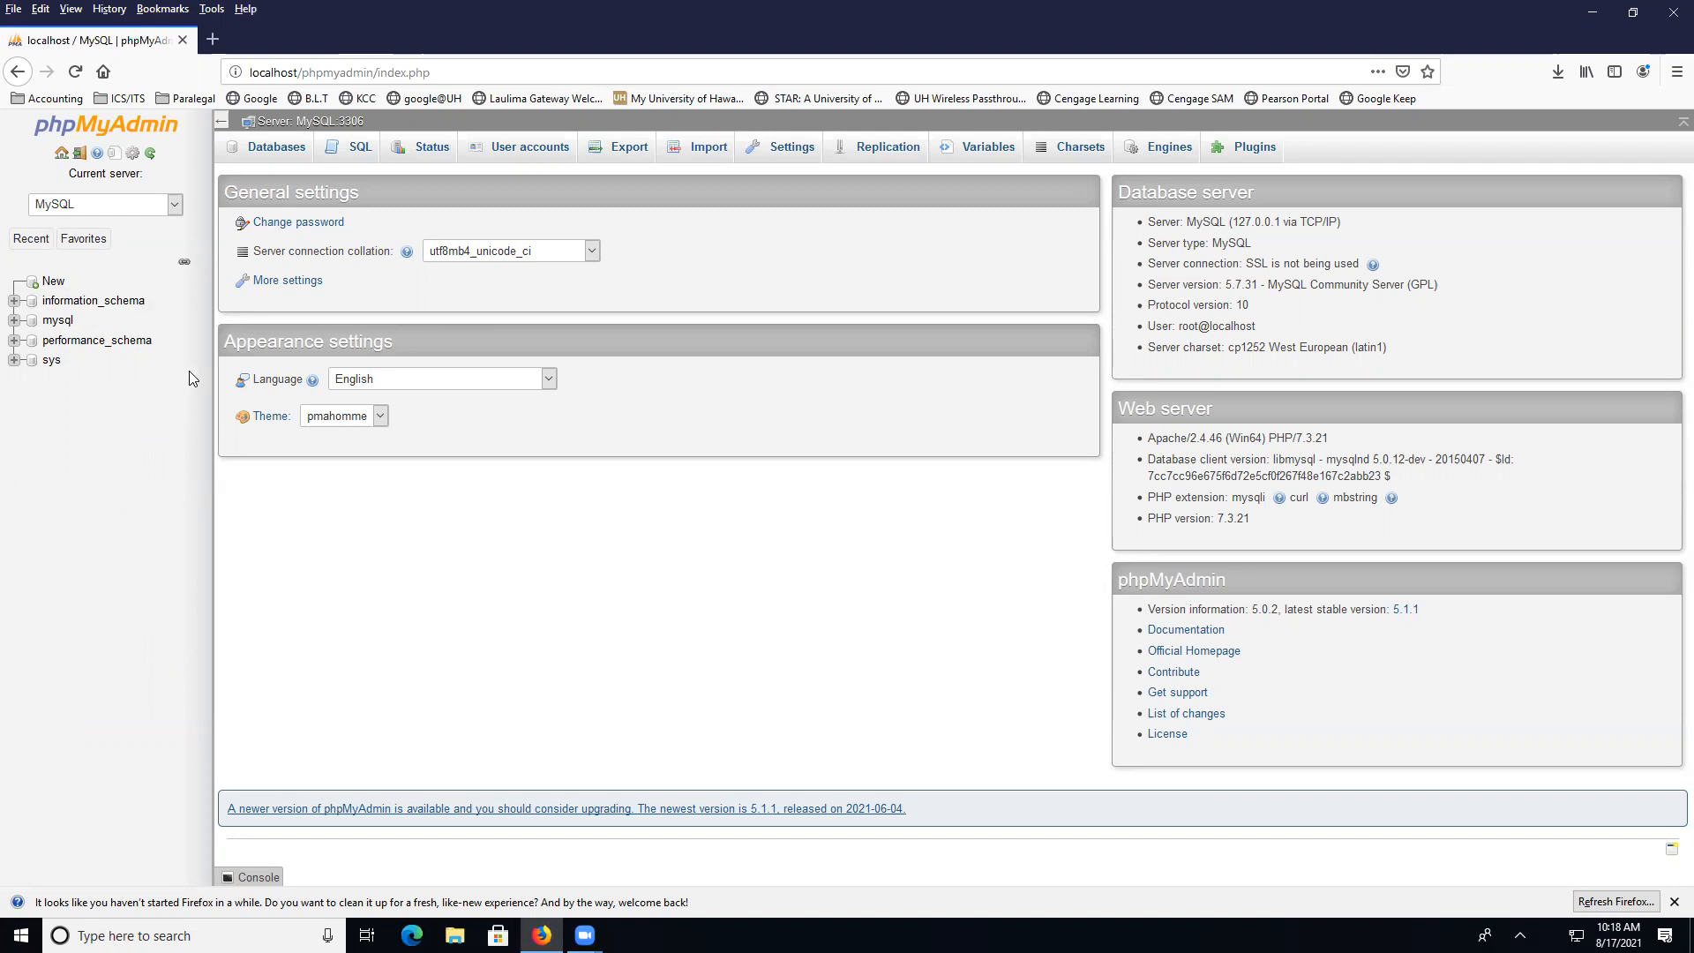
{"action": "left_click", "coordinate": [280, 157]}
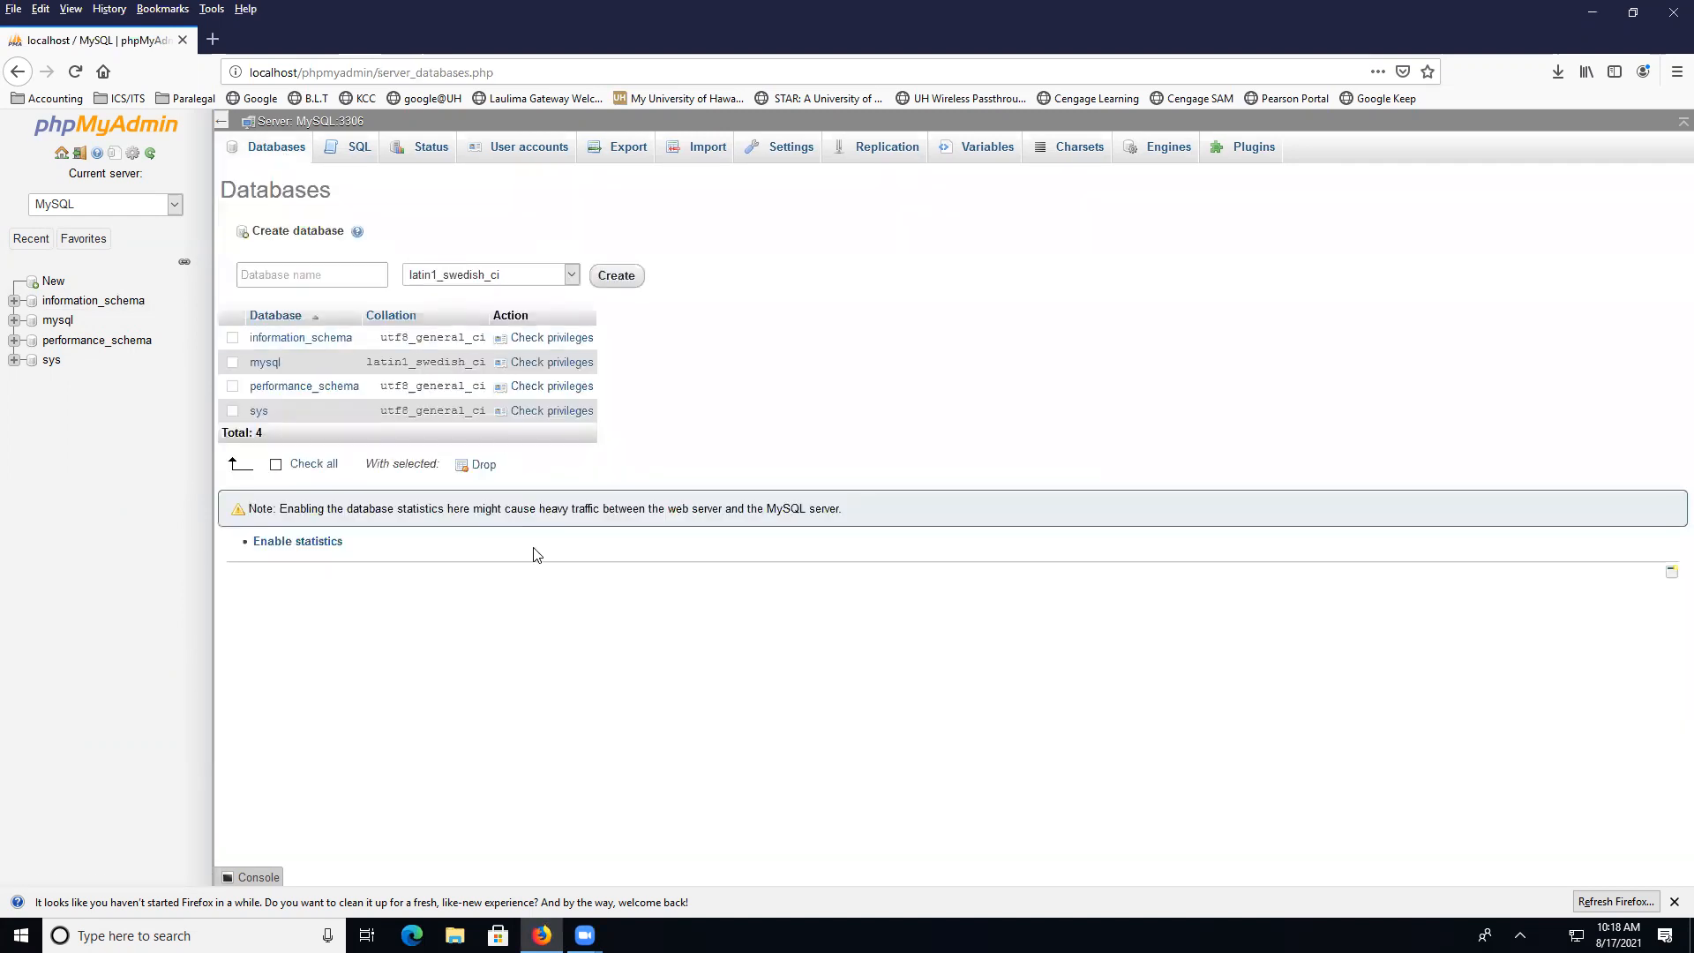
{"action": "left_click", "coordinate": [328, 278]}
{"action": "type", "text": "VideoStore"}
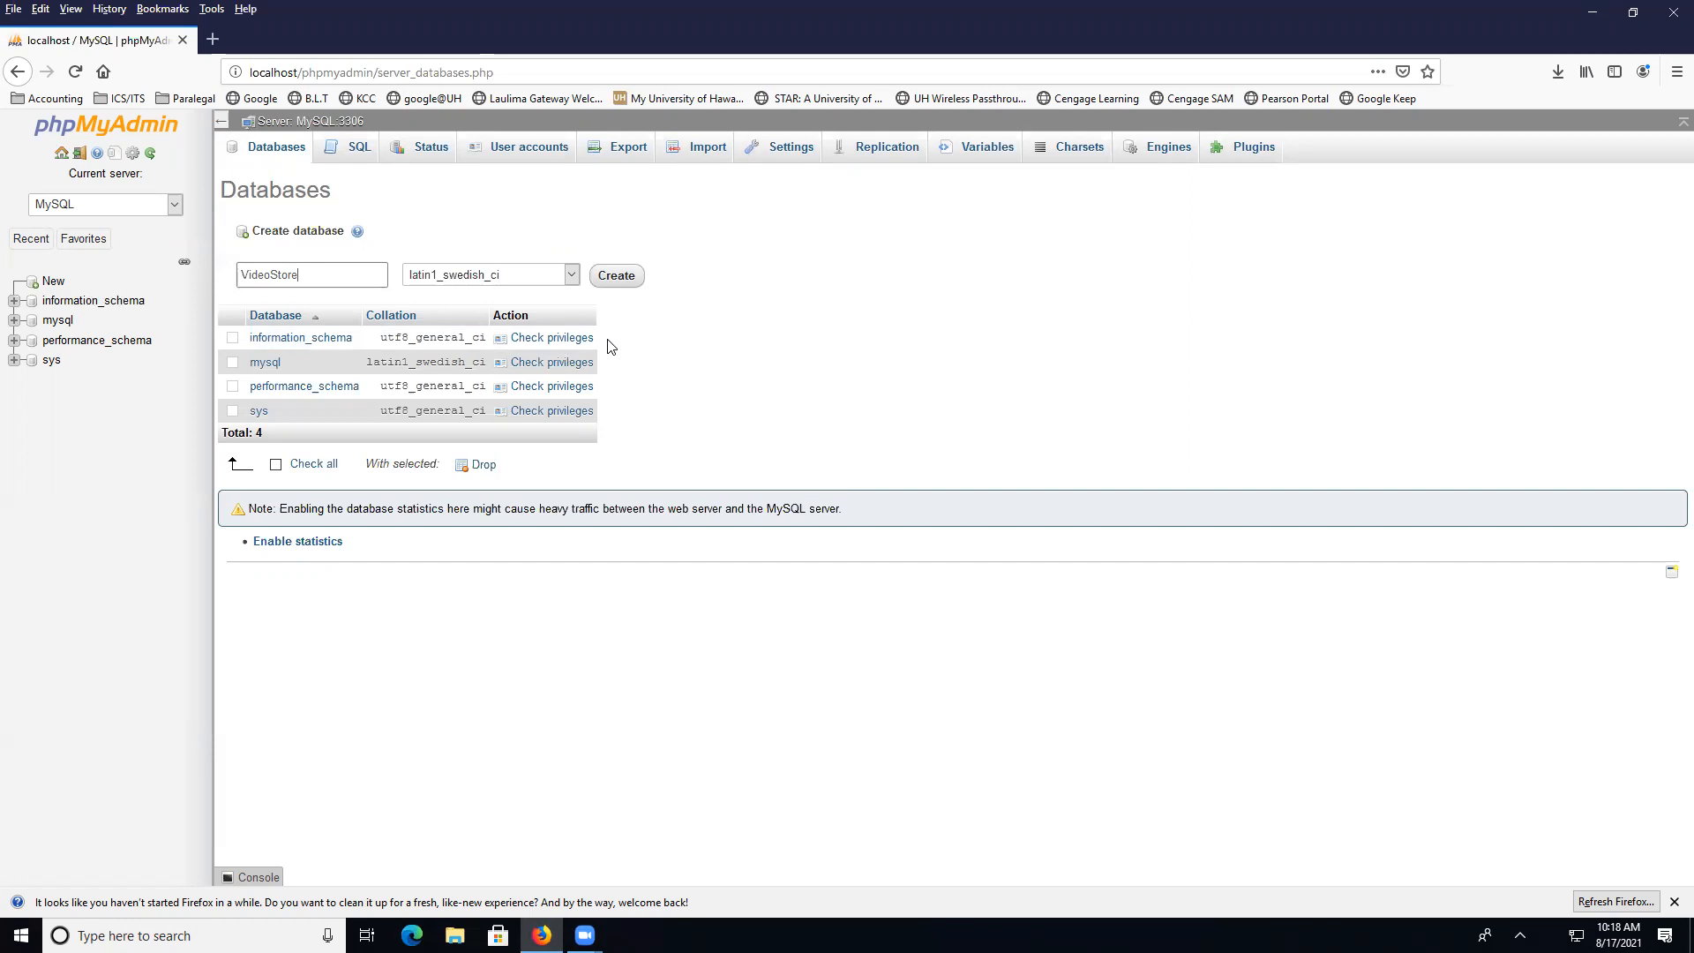
{"action": "left_click", "coordinate": [628, 289]}
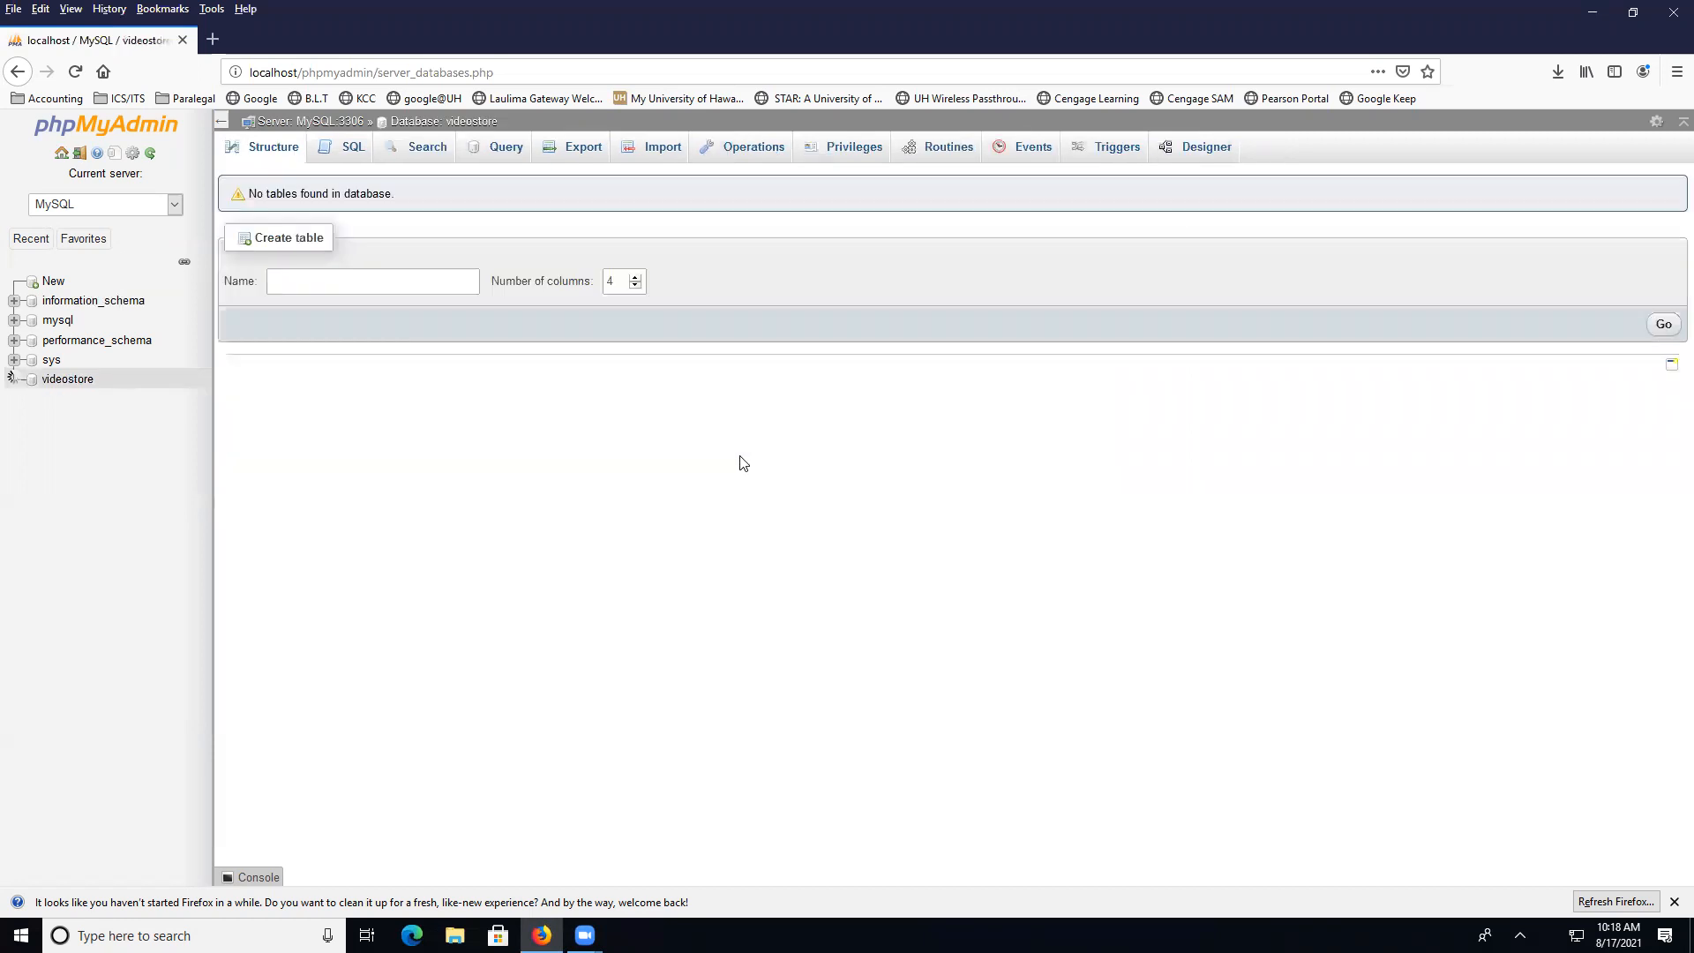
Start a new table named video with 3 columns in videostore
{"action": "left_click", "coordinate": [311, 276]}
{"action": "left_click", "coordinate": [388, 277]}
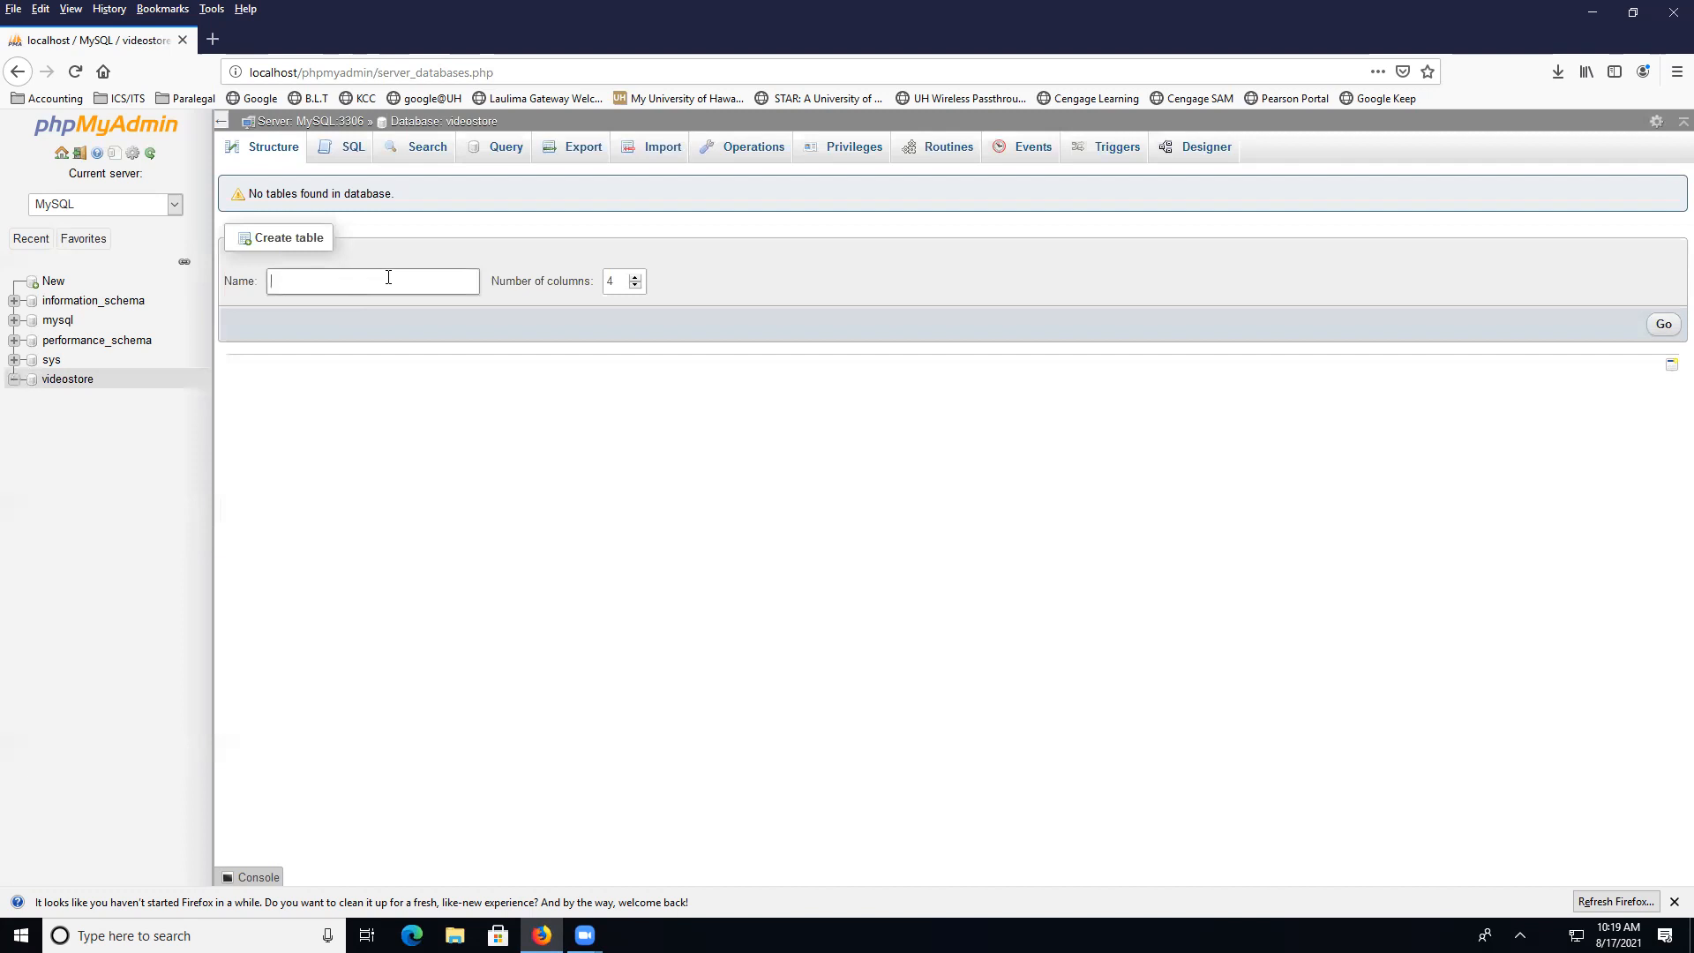
{"action": "left_click", "coordinate": [635, 286]}
{"action": "left_click", "coordinate": [357, 285]}
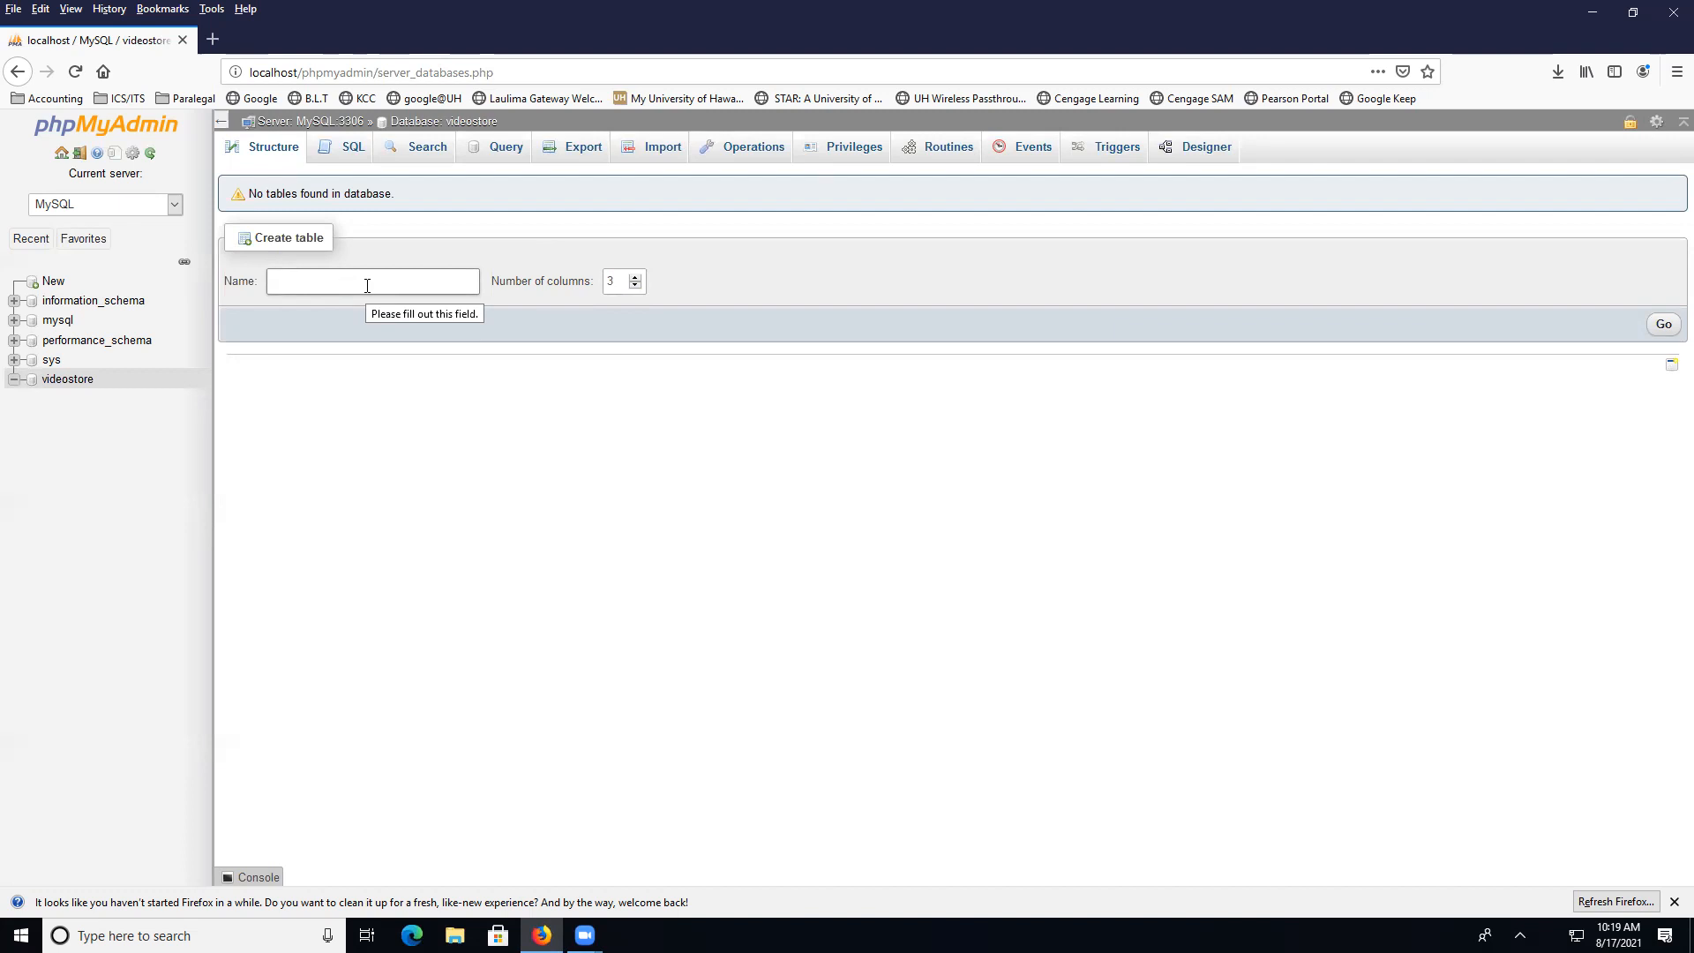
{"action": "type", "text": "video"}
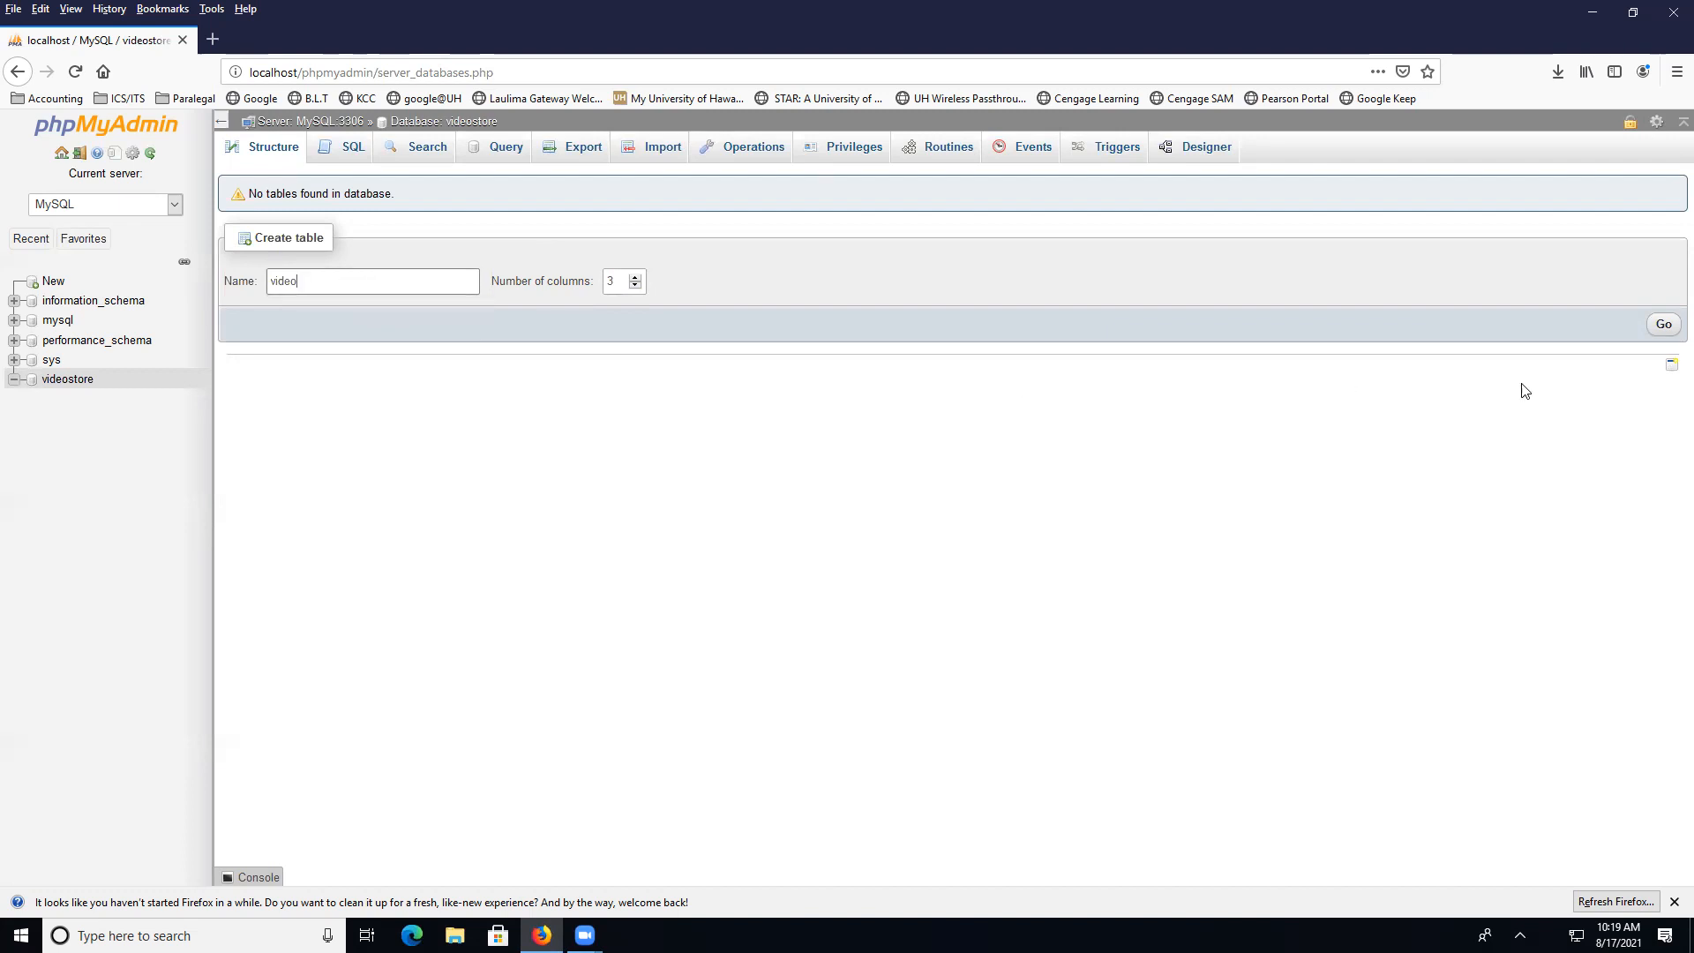
{"action": "left_click", "coordinate": [1659, 326]}
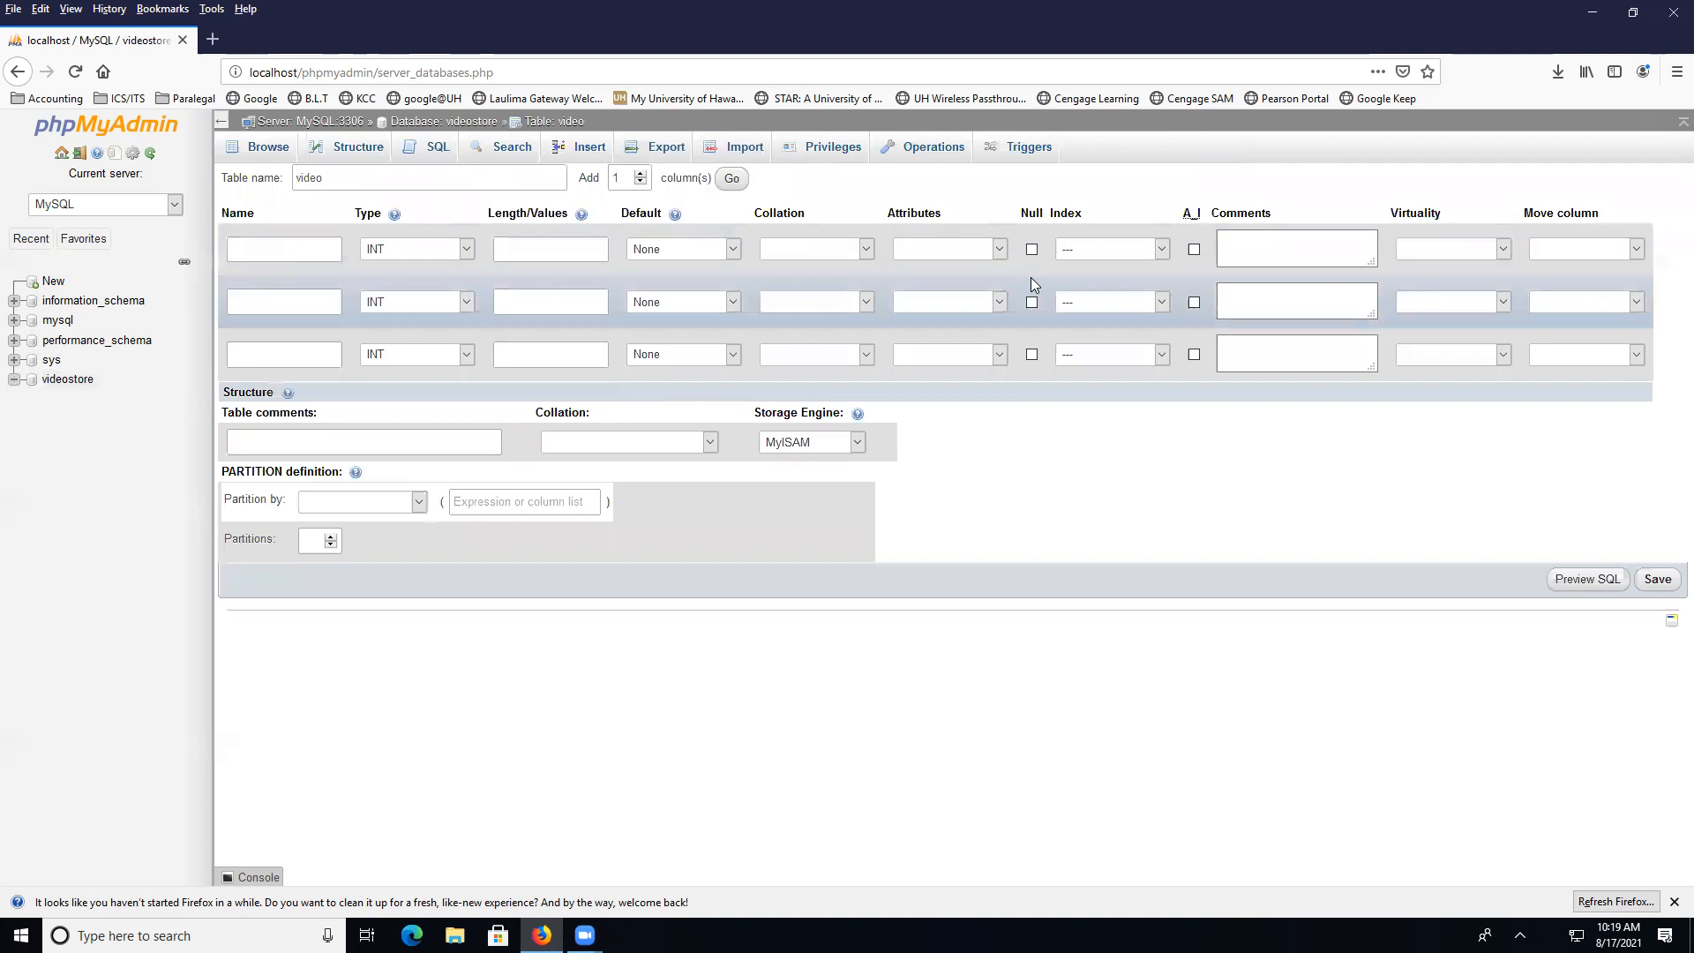
Name the first column videoID, keep type INT, and tick A_I to make it the primary key
{"action": "left_click", "coordinate": [282, 247]}
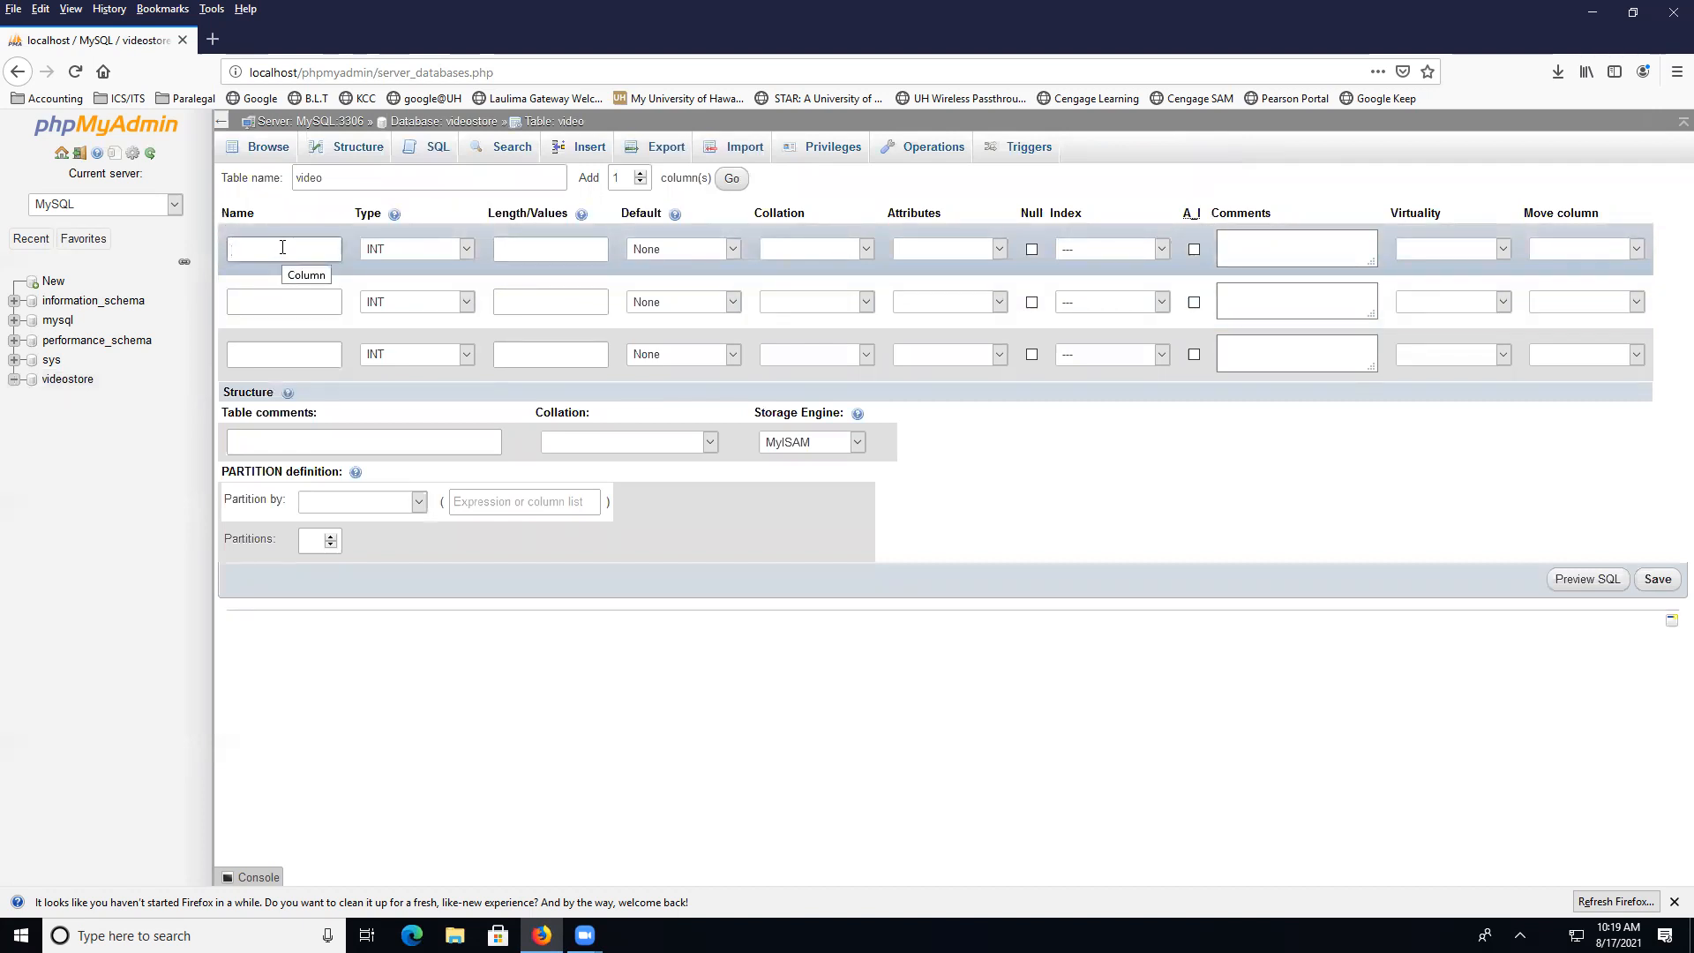
{"action": "type", "text": "videoID"}
{"action": "left_click", "coordinate": [468, 251]}
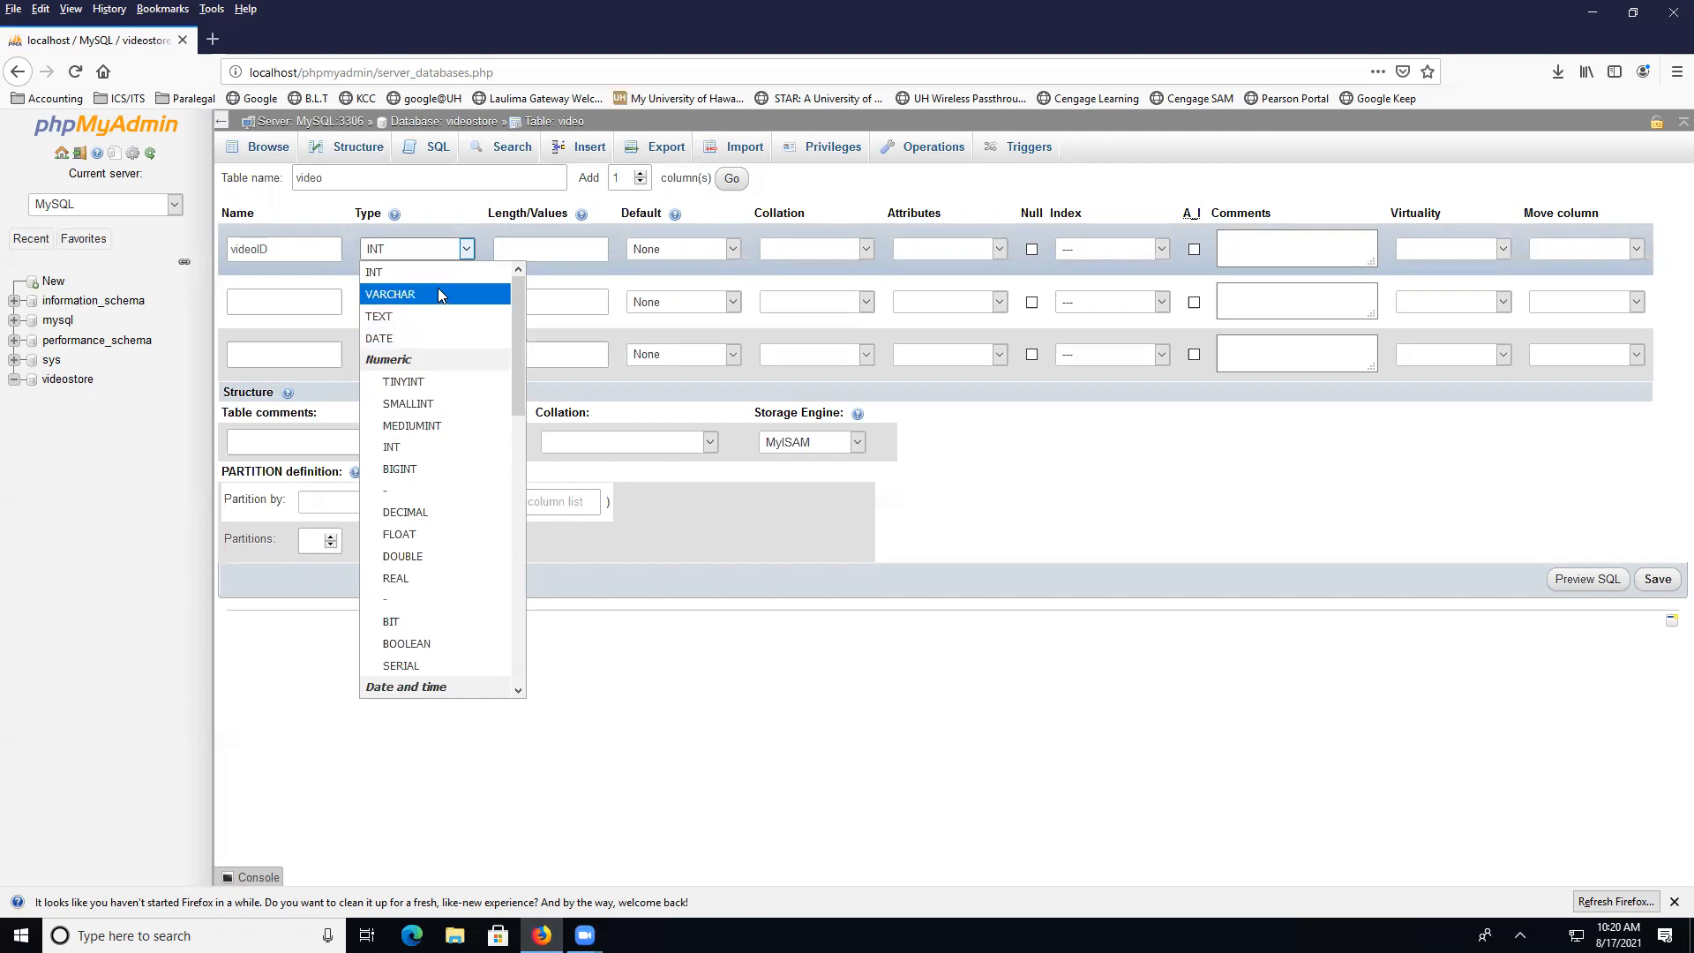
{"action": "left_click", "coordinate": [556, 249]}
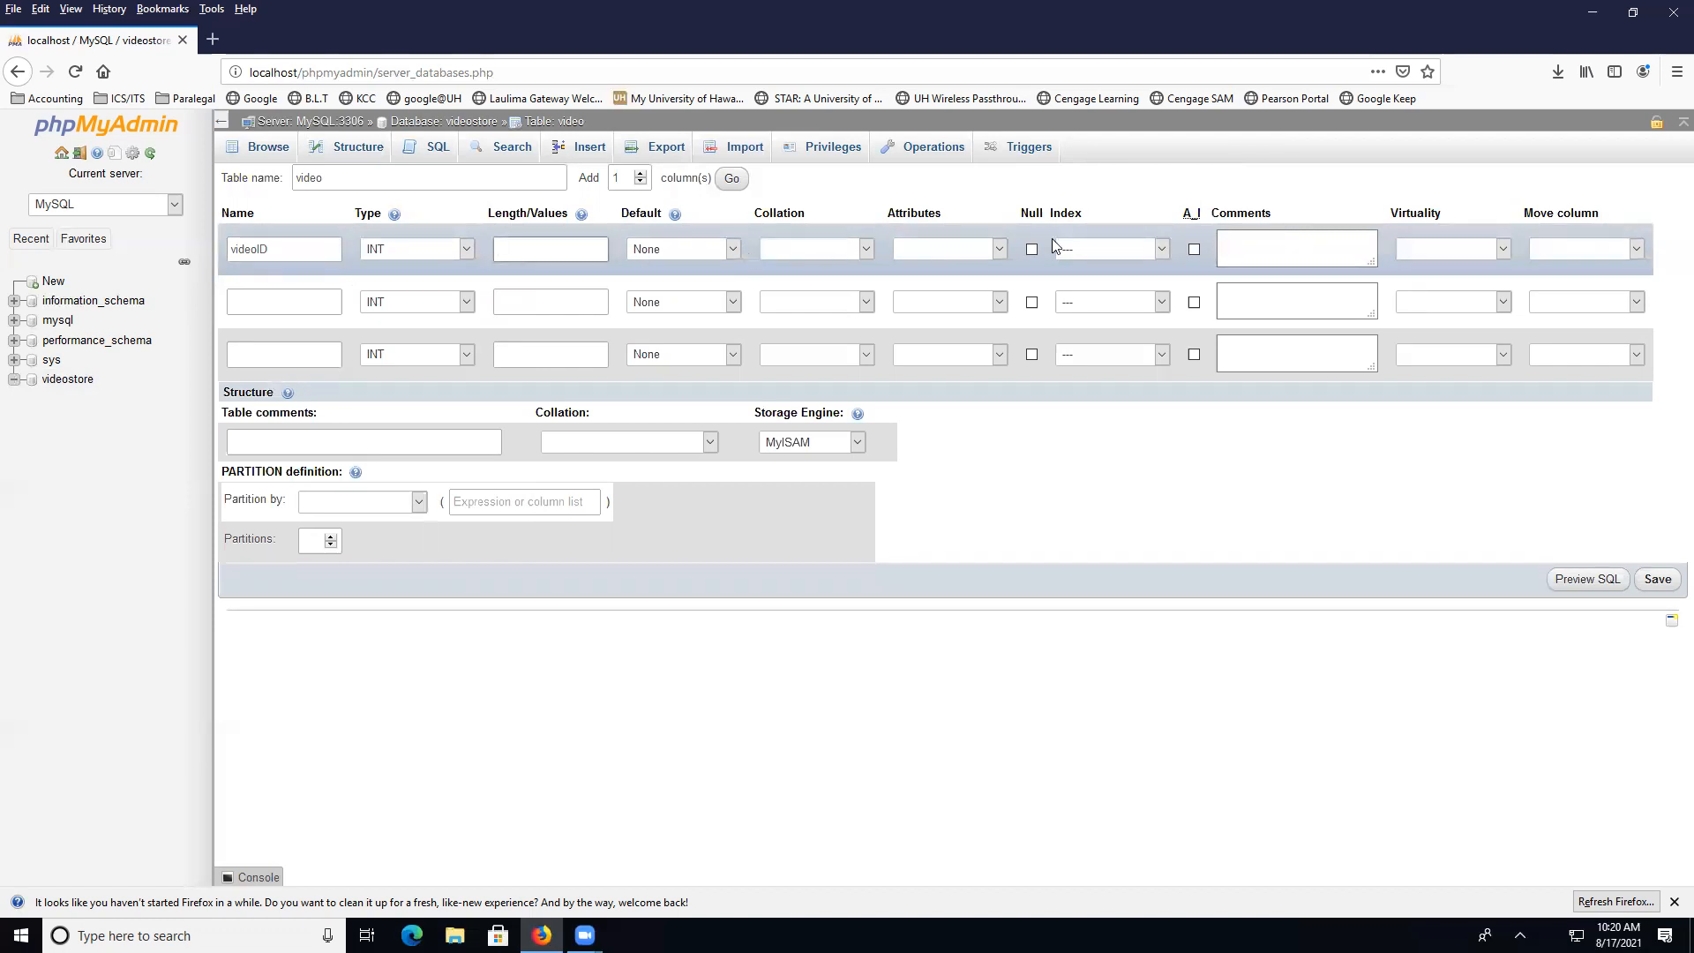
{"action": "left_click", "coordinate": [1195, 250]}
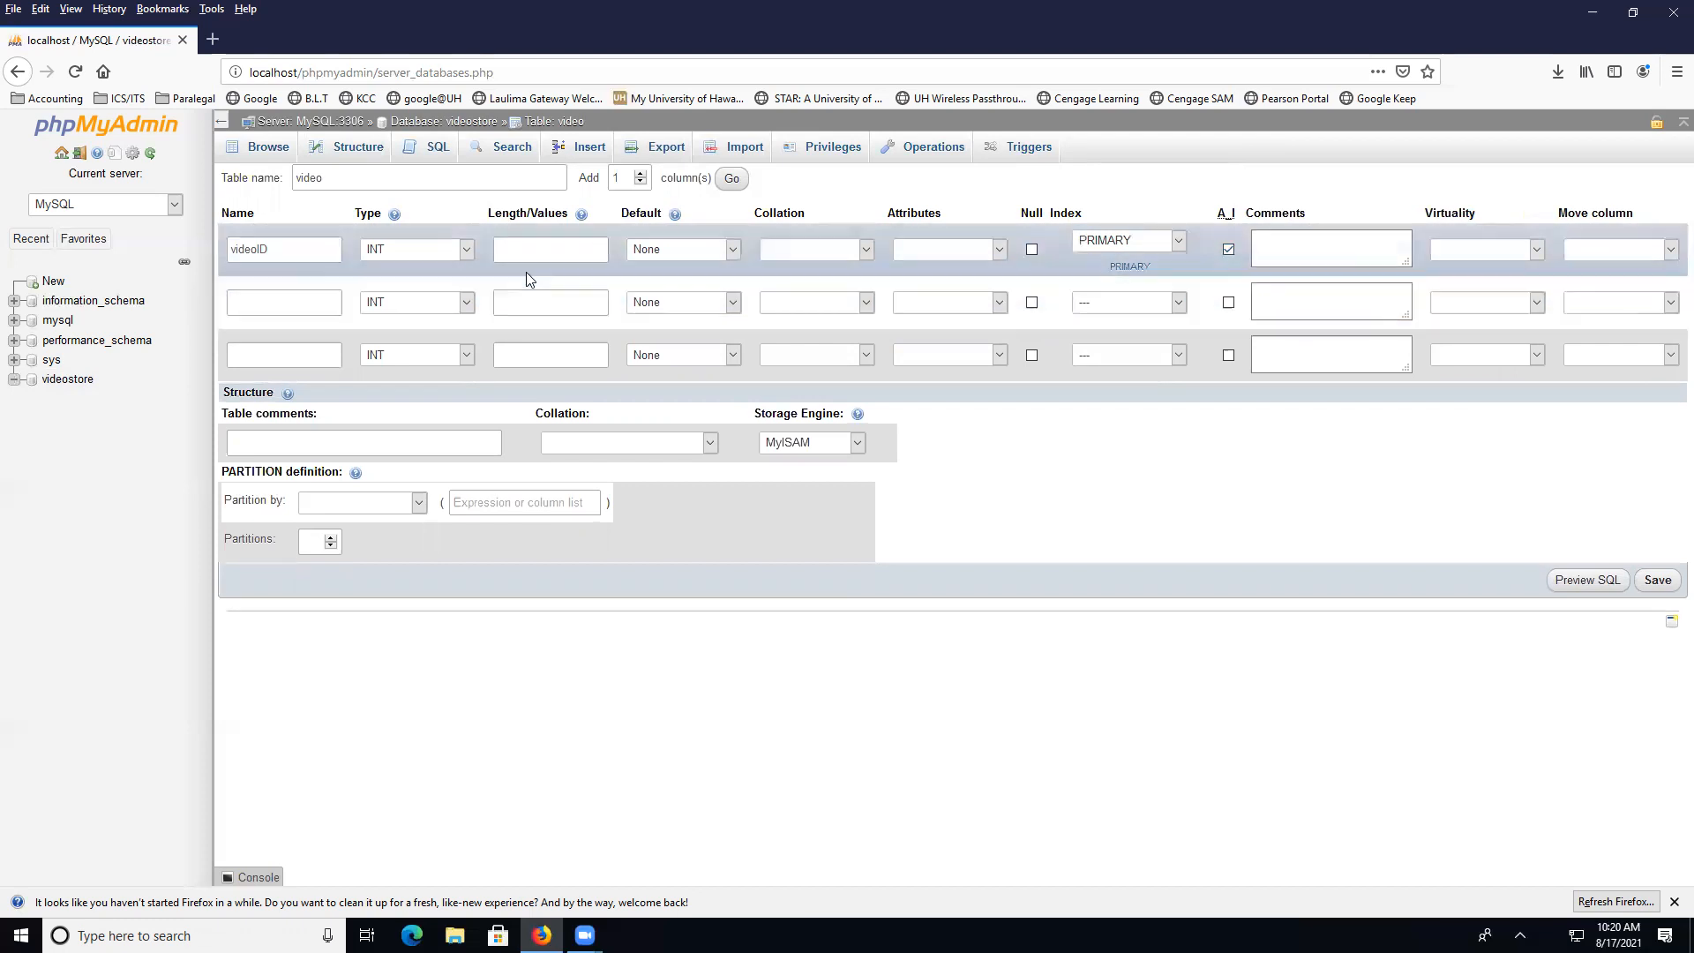
{"action": "left_click", "coordinate": [281, 302]}
Define videoName as VARCHAR(25), with comments 'Name of video' on videoName and 'video ID' on videoID
{"action": "type", "text": "videoName"}
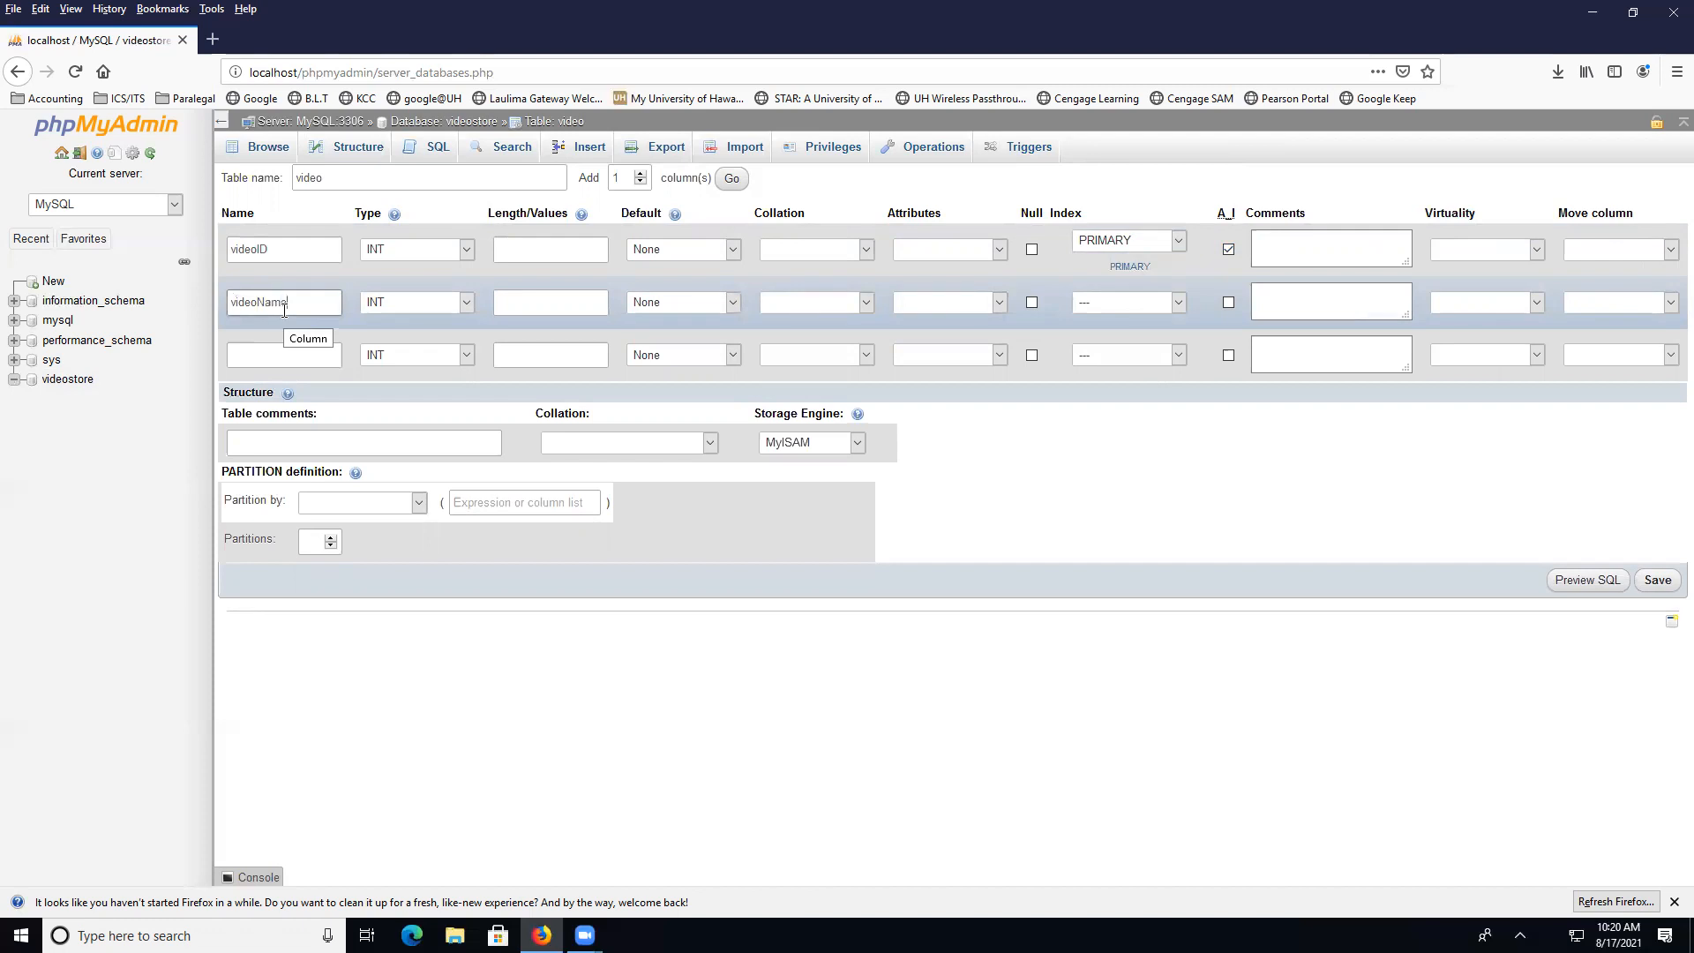
{"action": "left_click", "coordinate": [466, 303]}
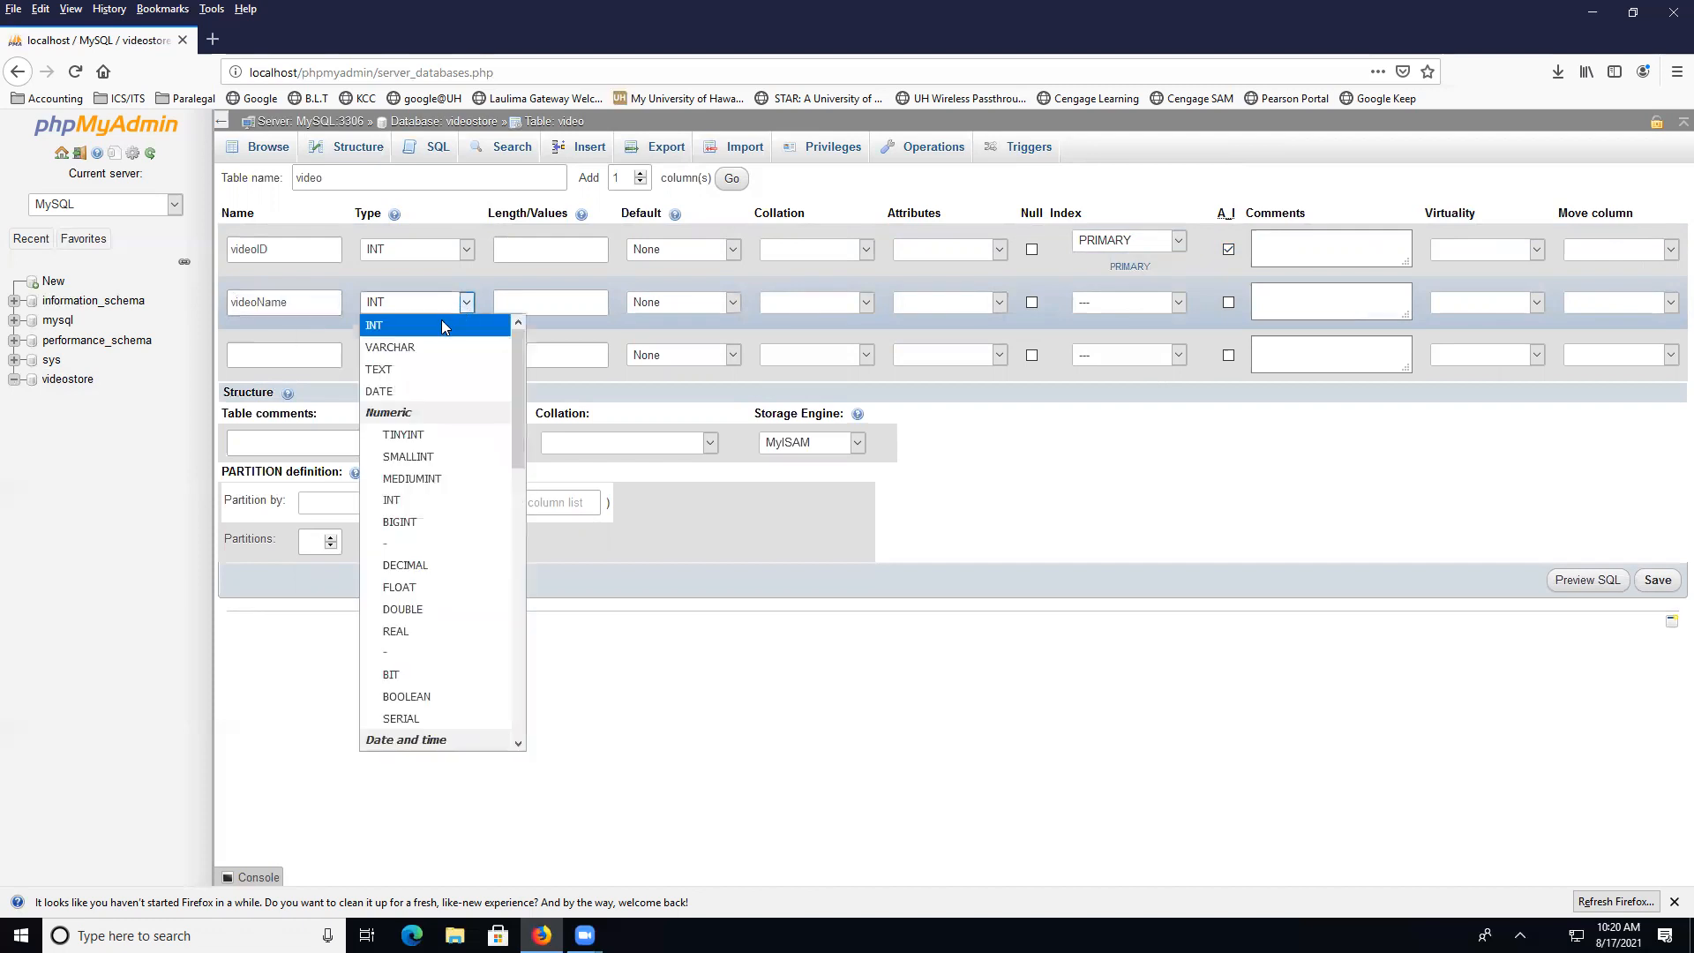
{"action": "left_click", "coordinate": [431, 340]}
{"action": "left_click", "coordinate": [533, 302]}
{"action": "type", "text": "25"}
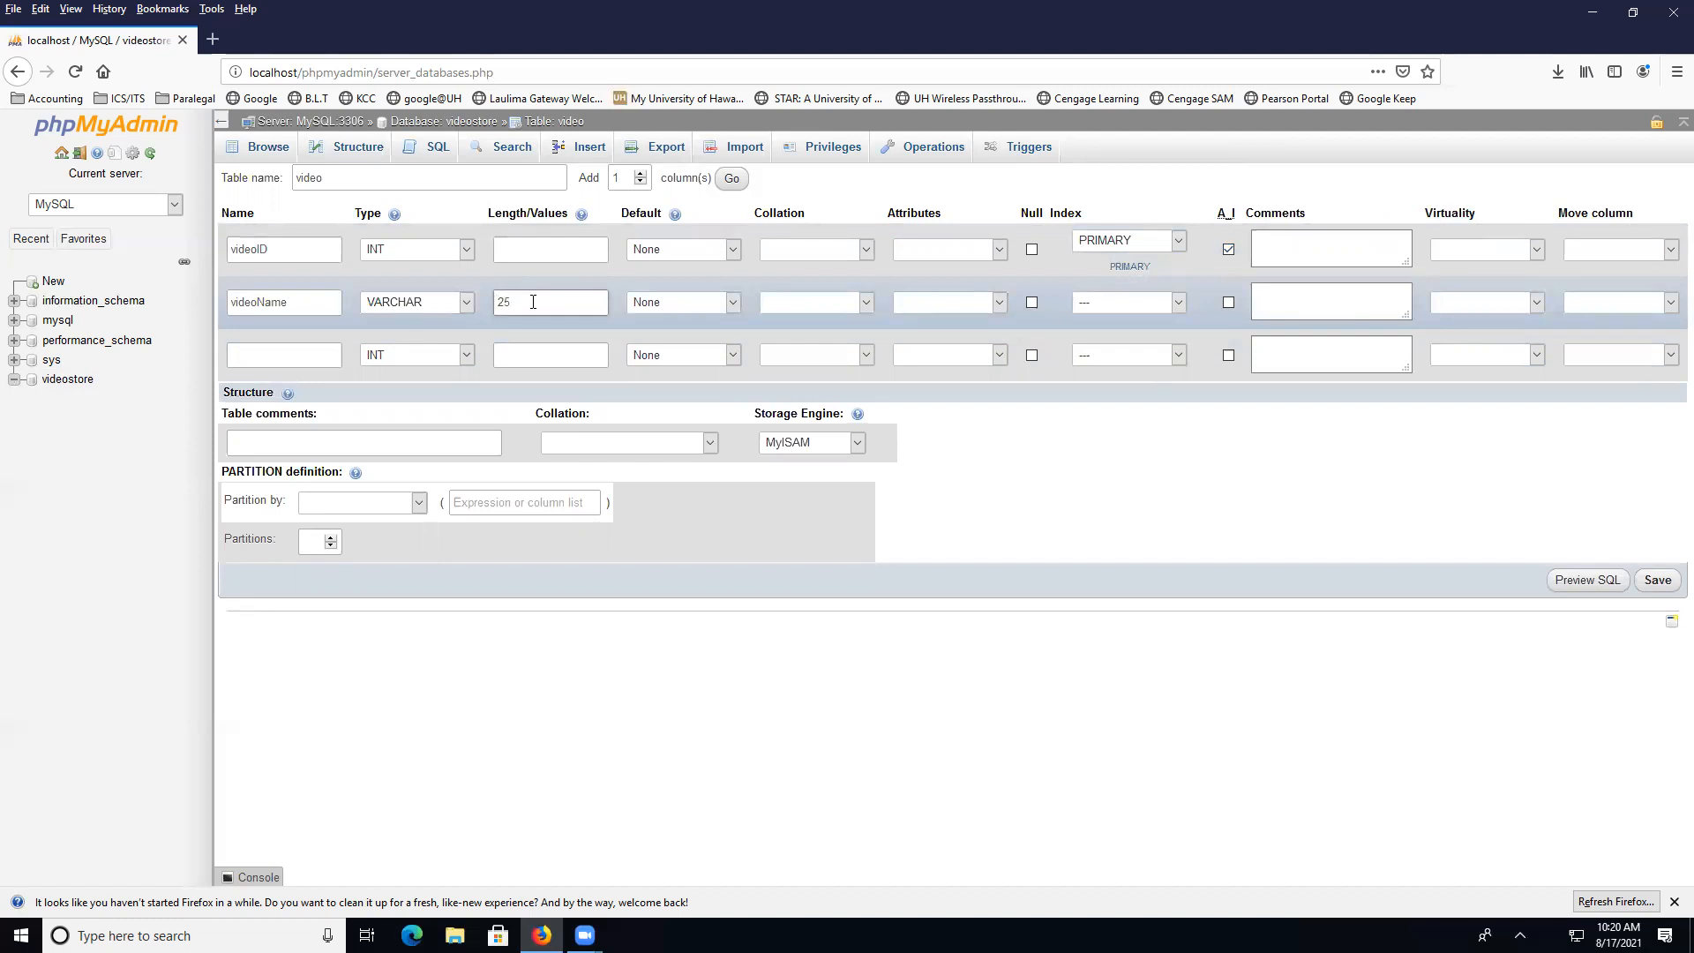
{"action": "left_click", "coordinate": [1280, 306]}
{"action": "type", "text": "Name of video"}
{"action": "left_click", "coordinate": [1318, 247]}
{"action": "type", "text": "video ID"}
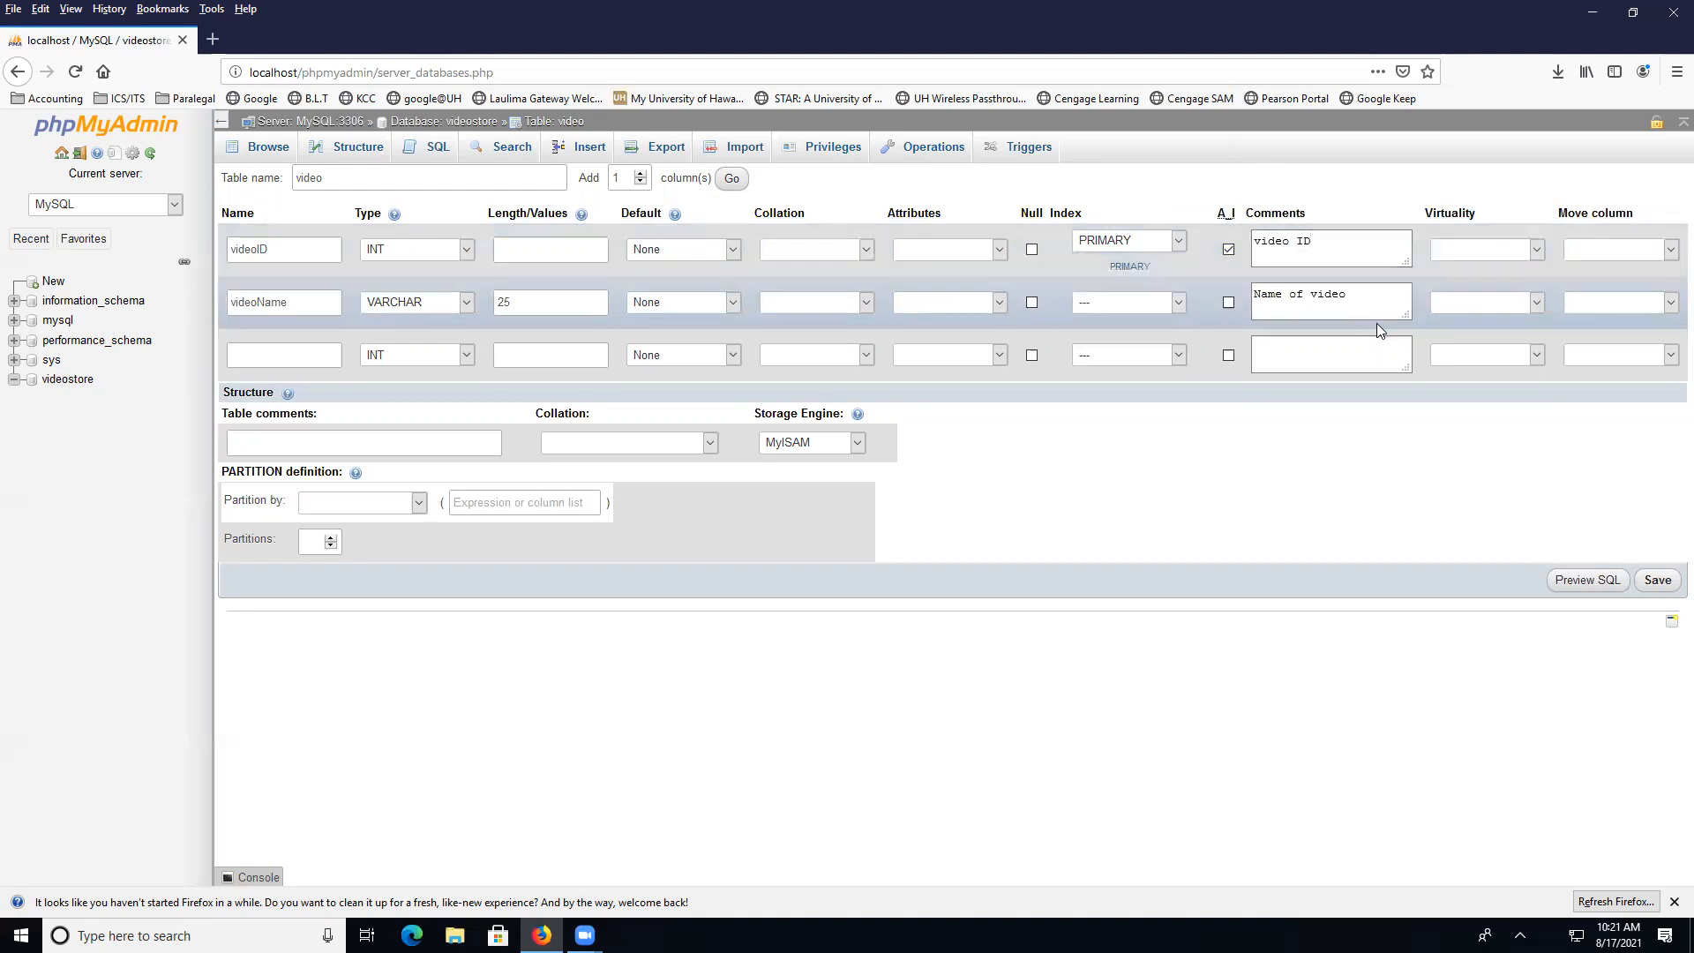
Add videoYear as VARCHAR(4) and save the video table
{"action": "left_click", "coordinate": [283, 354]}
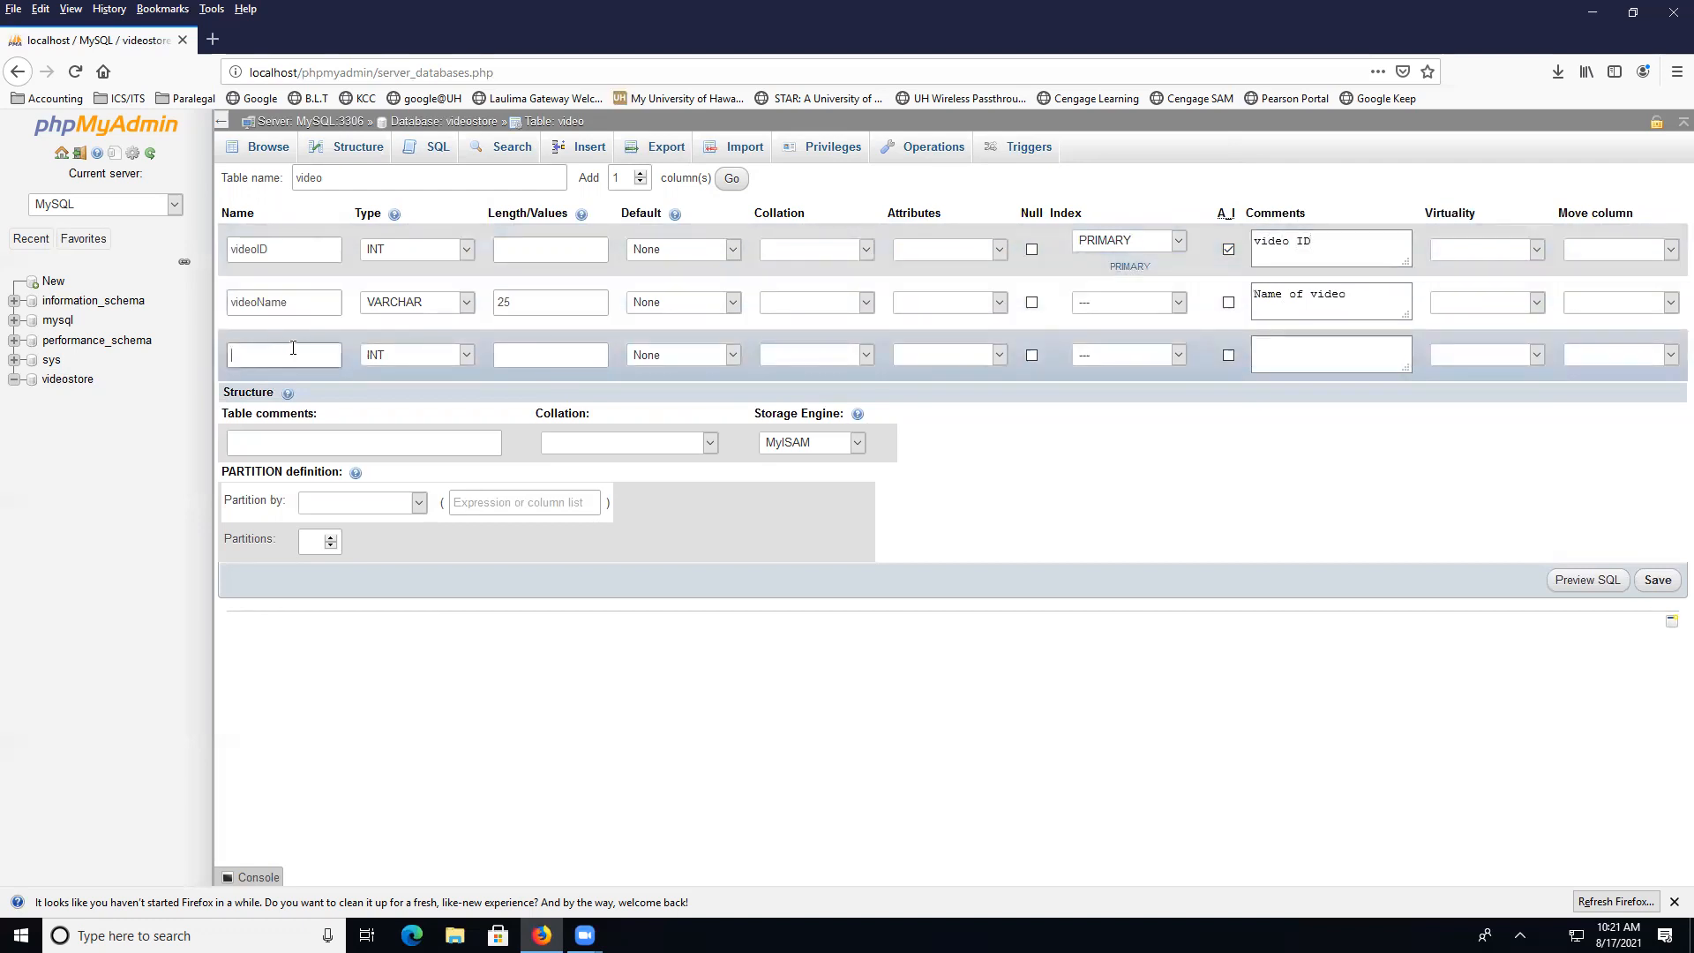
{"action": "type", "text": "videoYear"}
{"action": "left_click", "coordinate": [464, 355]}
{"action": "left_click", "coordinate": [438, 393]}
{"action": "type", "text": "4"}
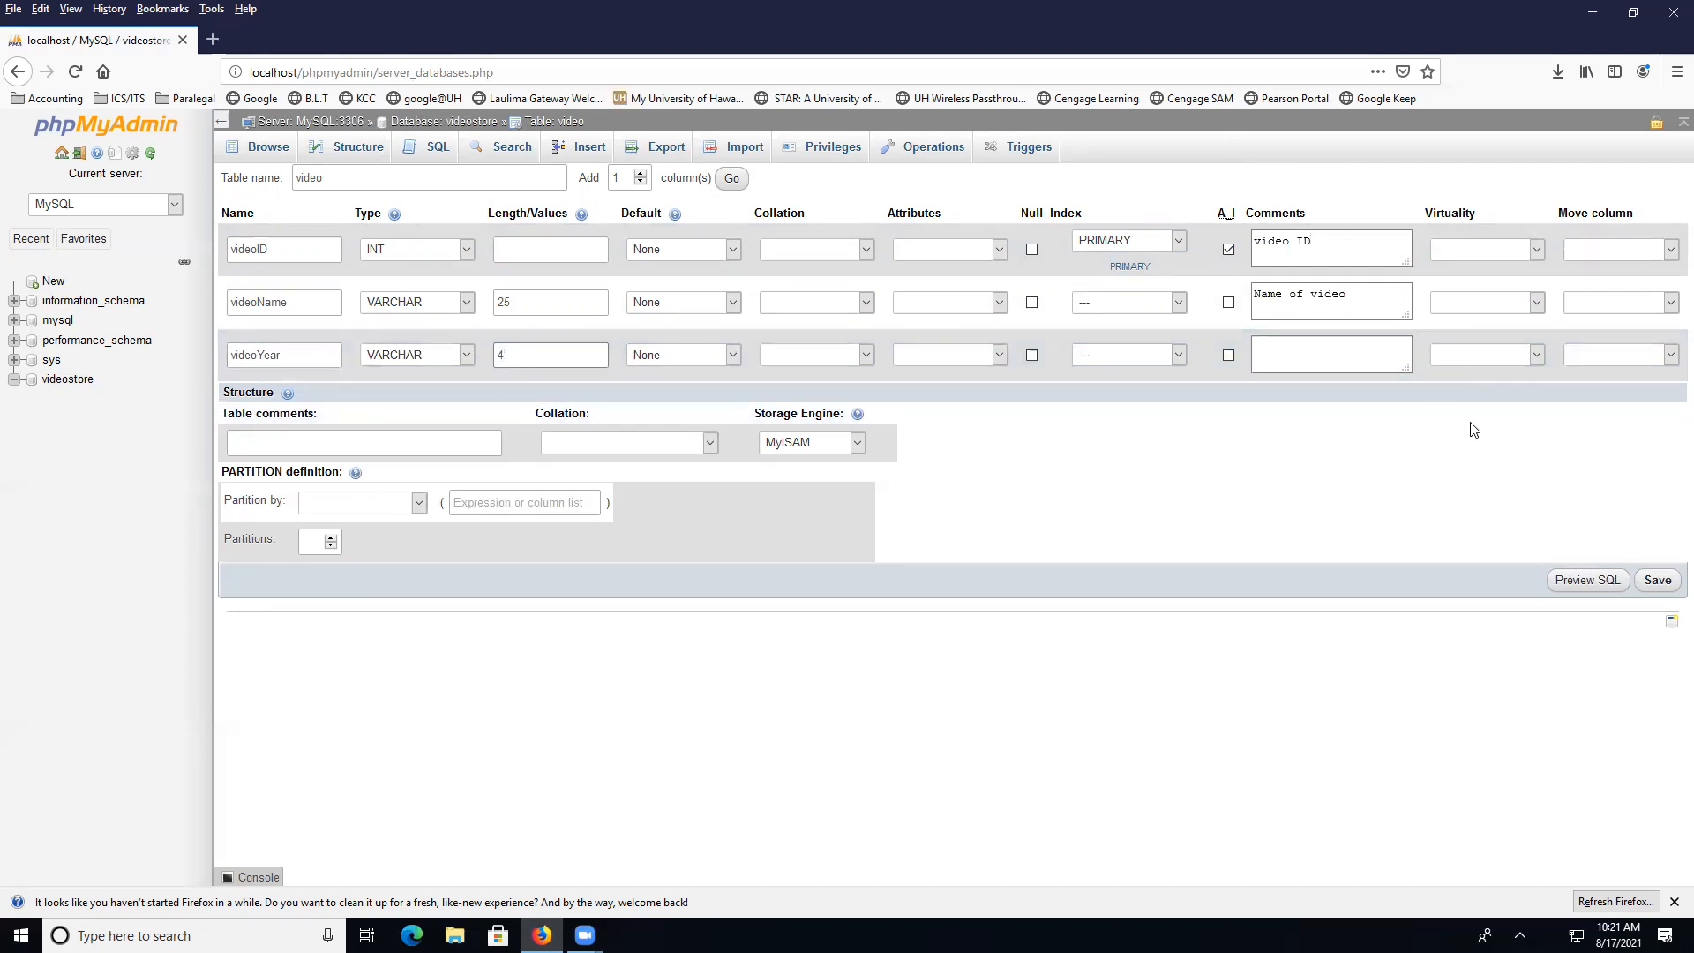
{"action": "left_click", "coordinate": [1658, 581]}
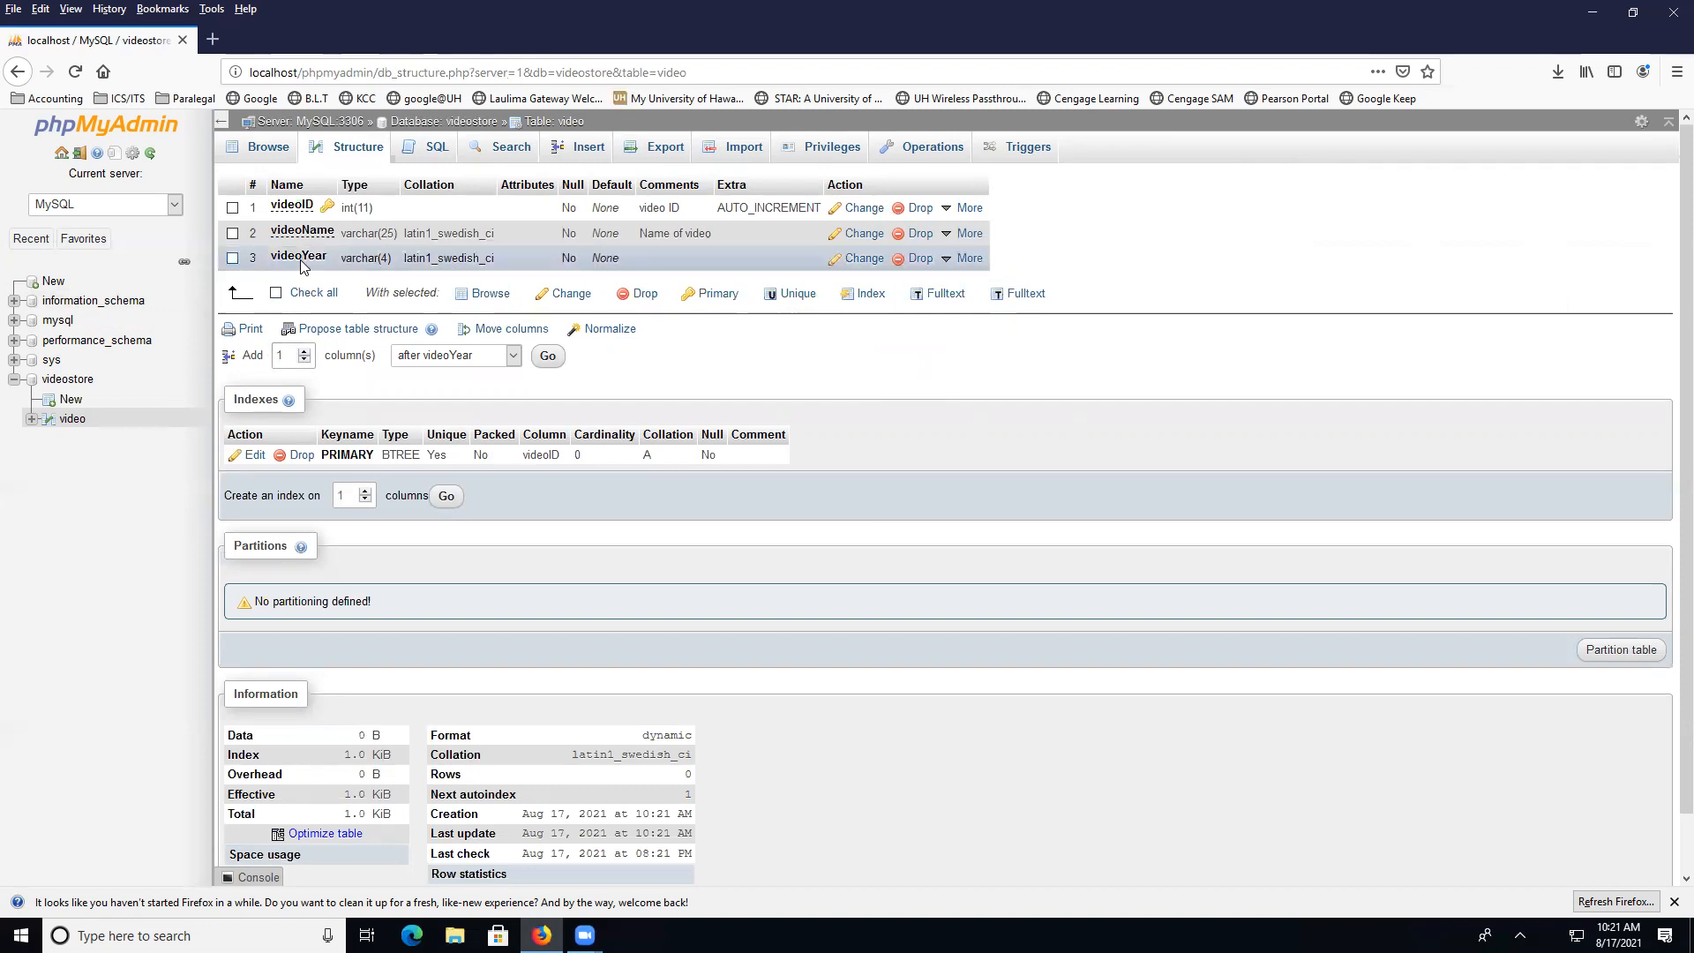
Request one additional column after videoYear in the video table
{"action": "left_click", "coordinate": [305, 351]}
{"action": "left_click", "coordinate": [306, 360]}
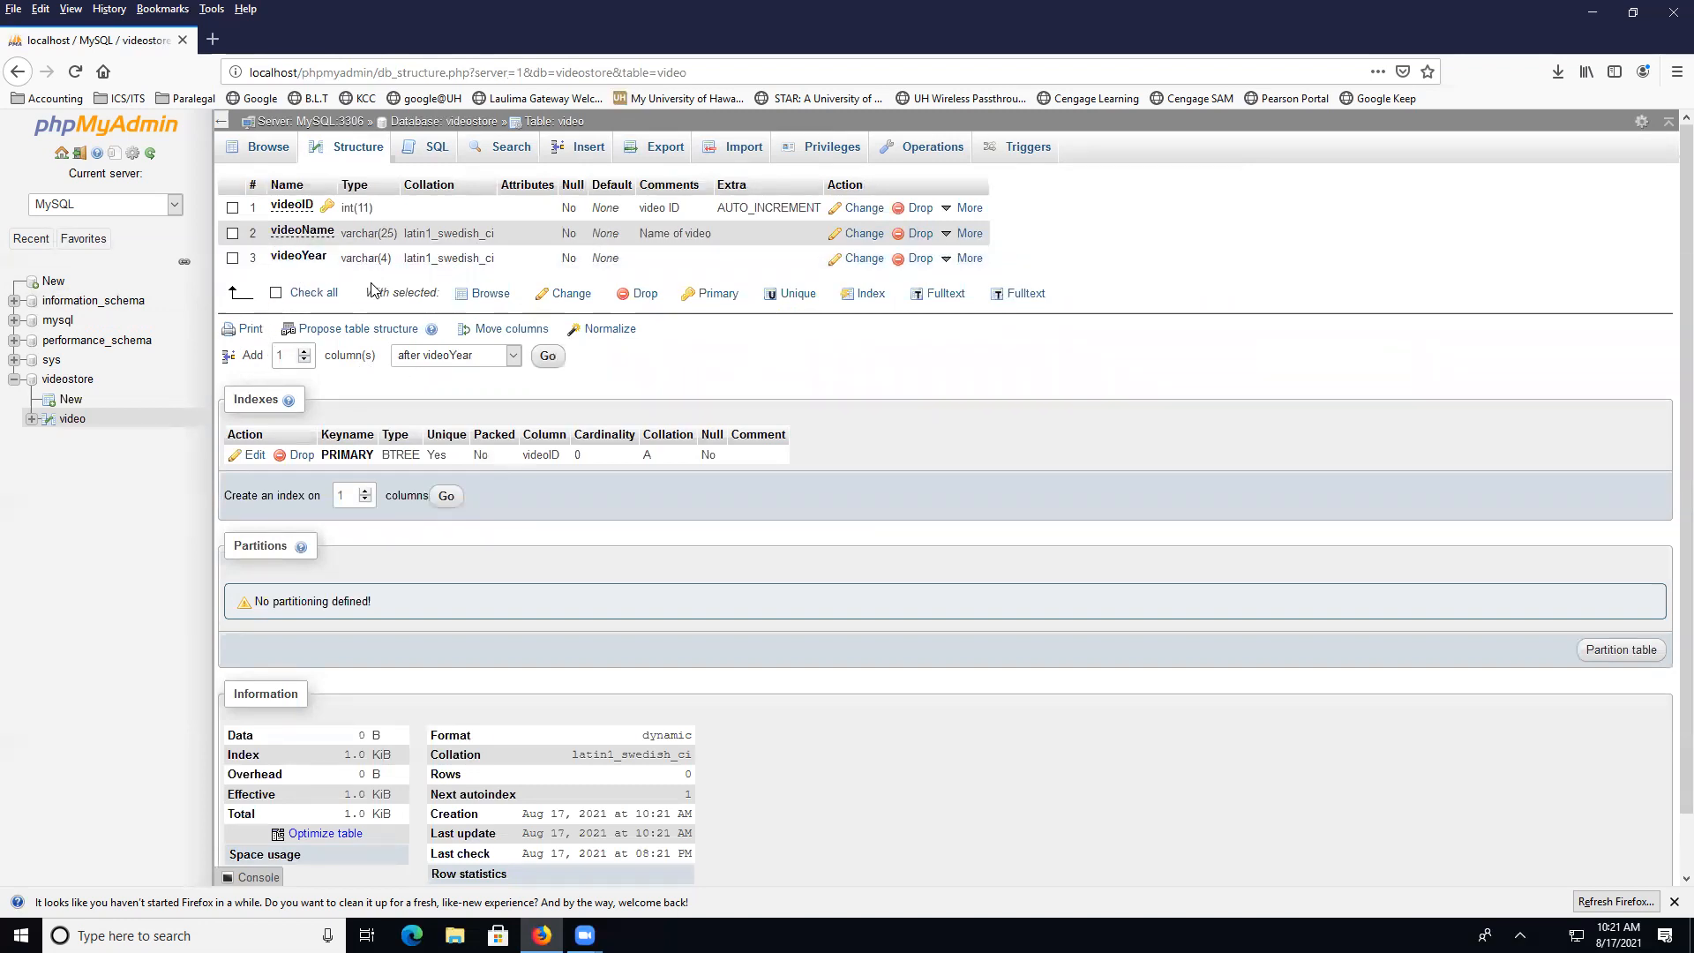
{"action": "left_click", "coordinate": [547, 355]}
Save a new videoGenre VARCHAR(25) column and return to the table structure
{"action": "left_click", "coordinate": [320, 210]}
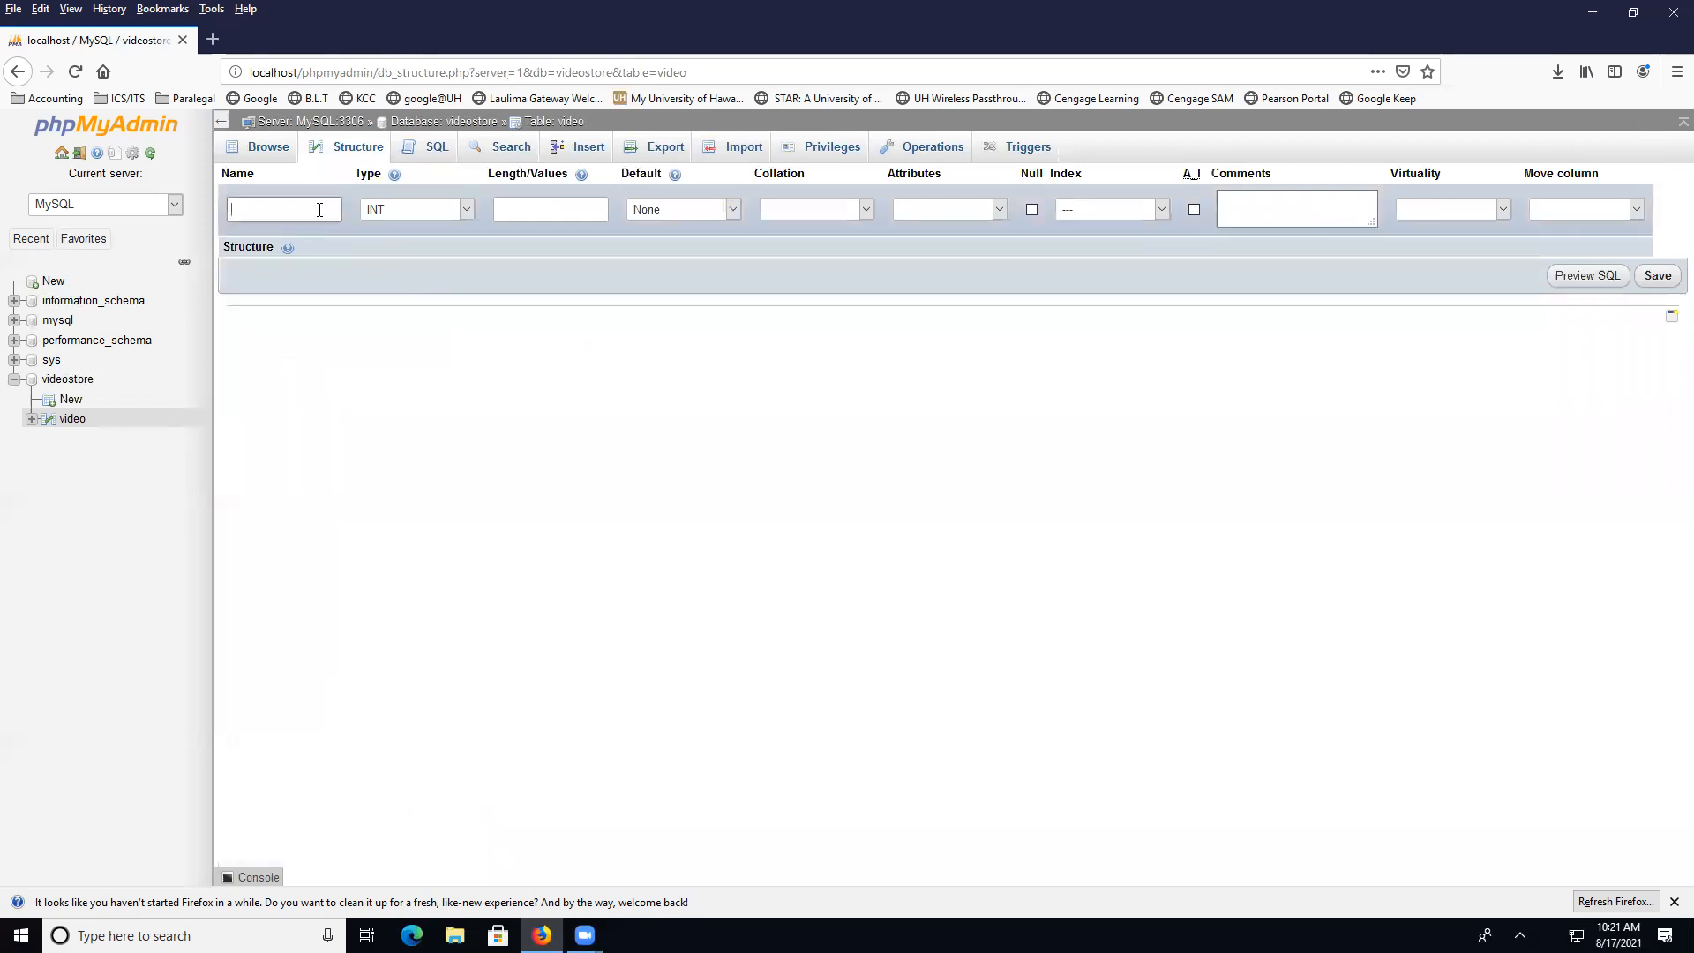
{"action": "type", "text": "videoGenre"}
{"action": "left_click", "coordinate": [467, 205]}
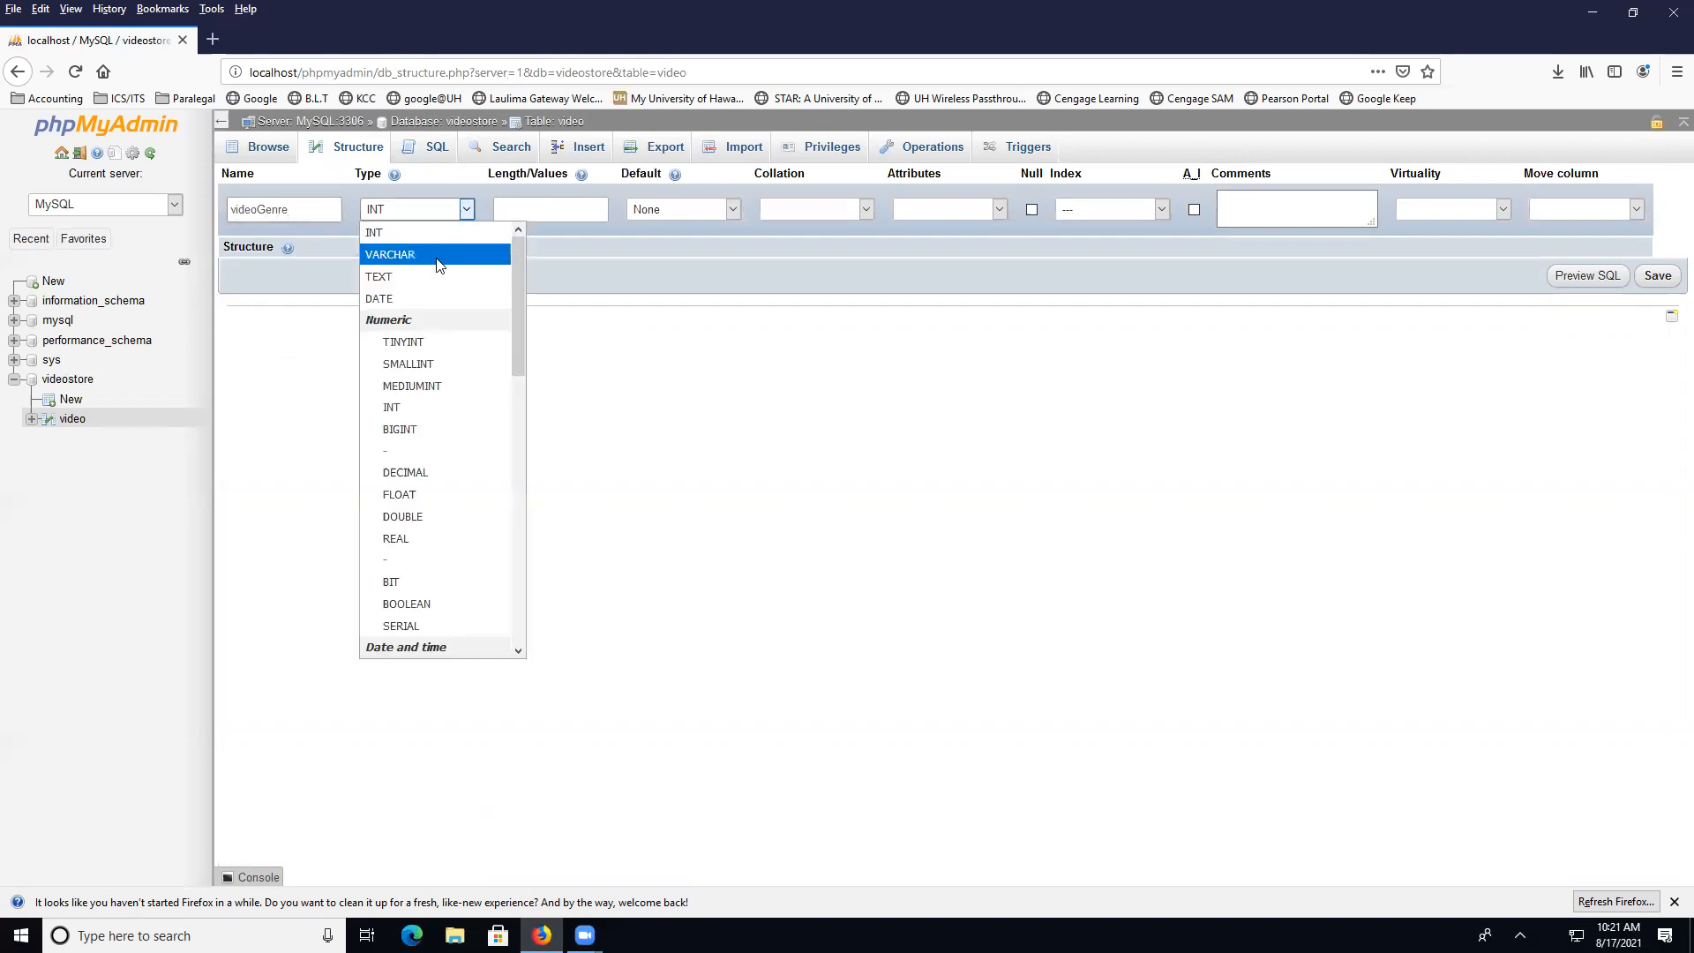
{"action": "left_click", "coordinate": [397, 250]}
{"action": "left_click", "coordinate": [559, 211]}
{"action": "type", "text": "25"}
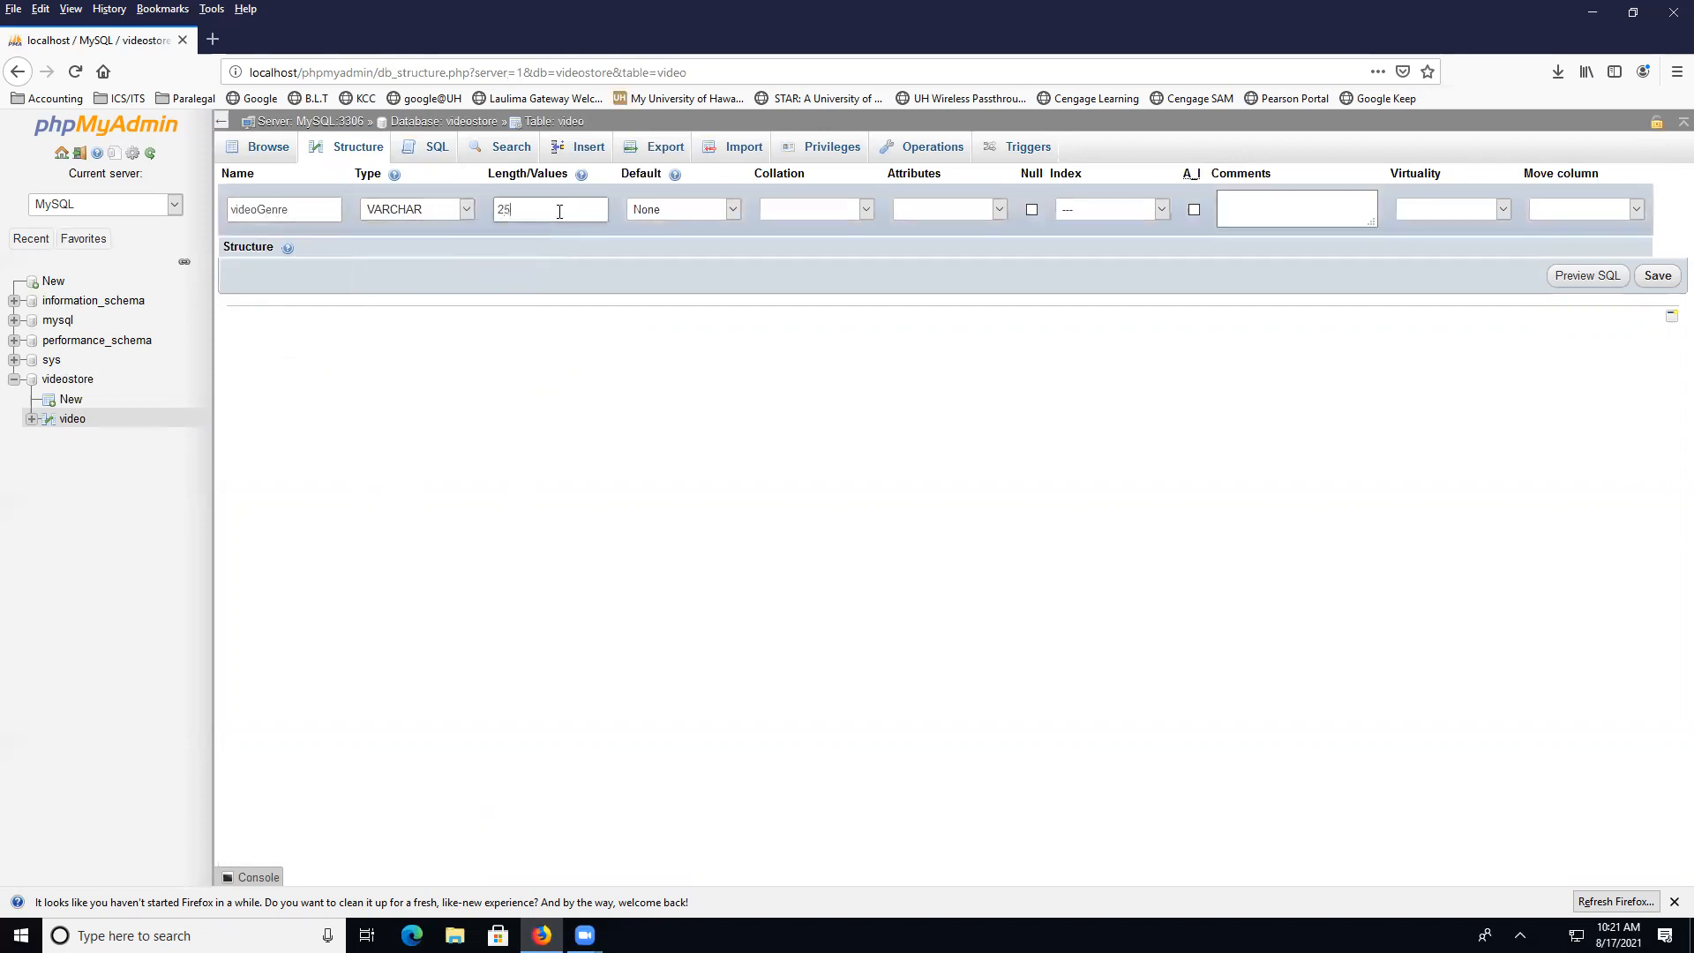
{"action": "left_click", "coordinate": [1657, 275]}
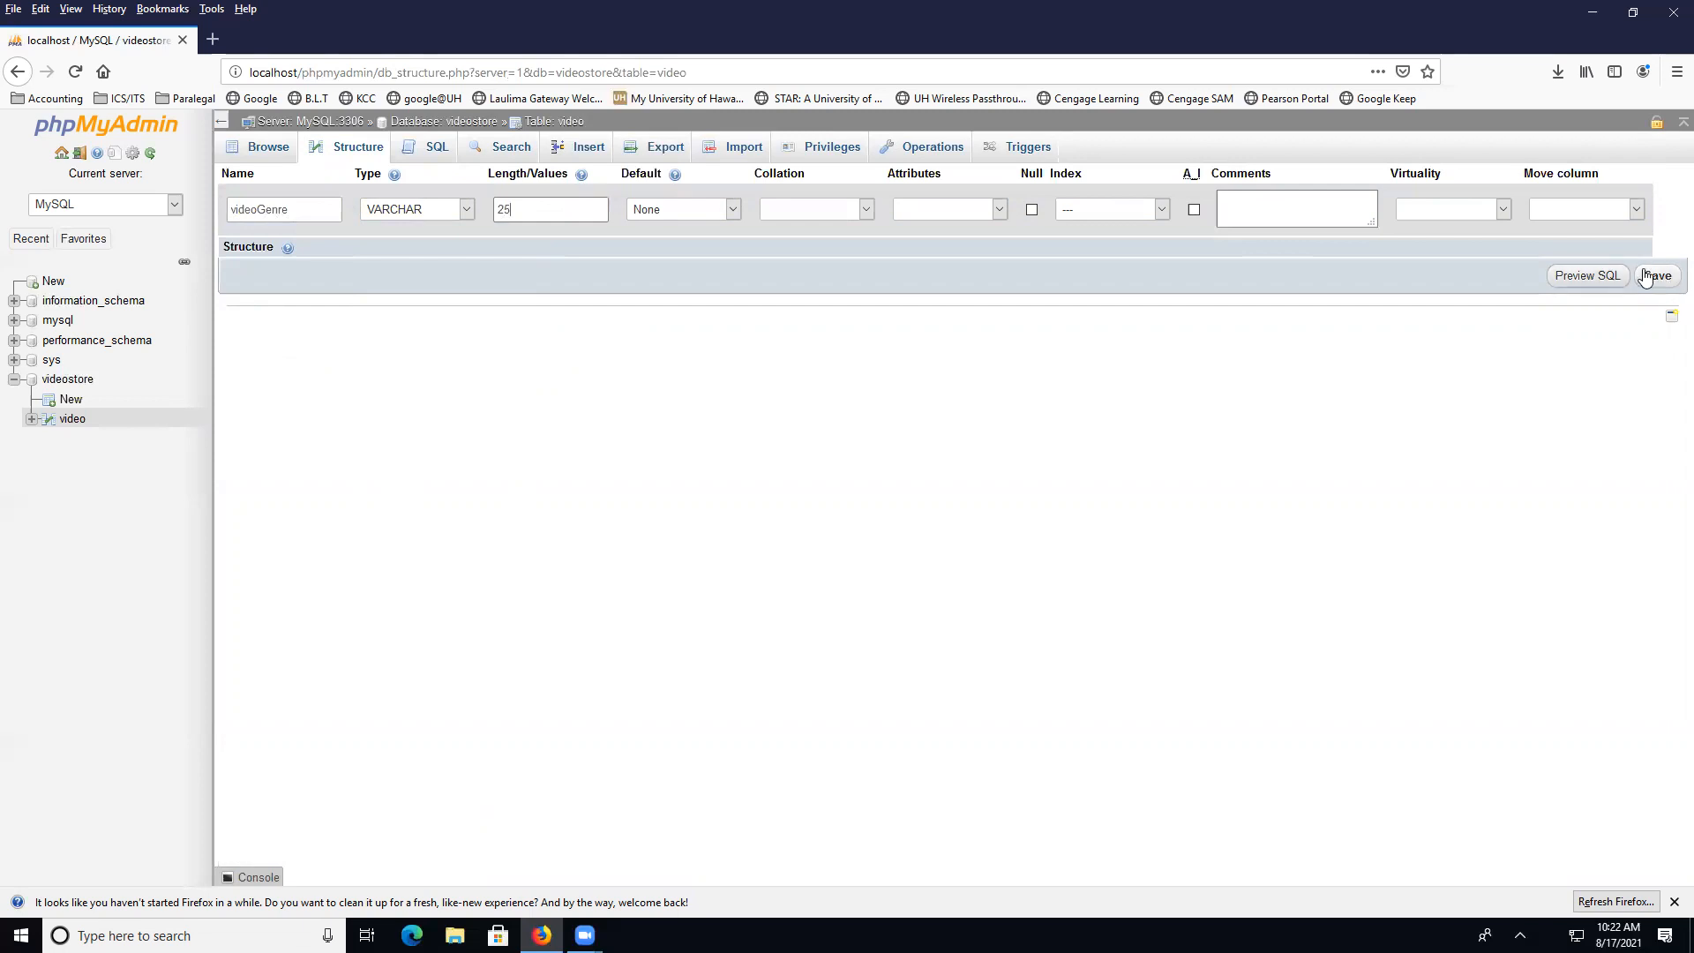
{"action": "left_click", "coordinate": [359, 157]}
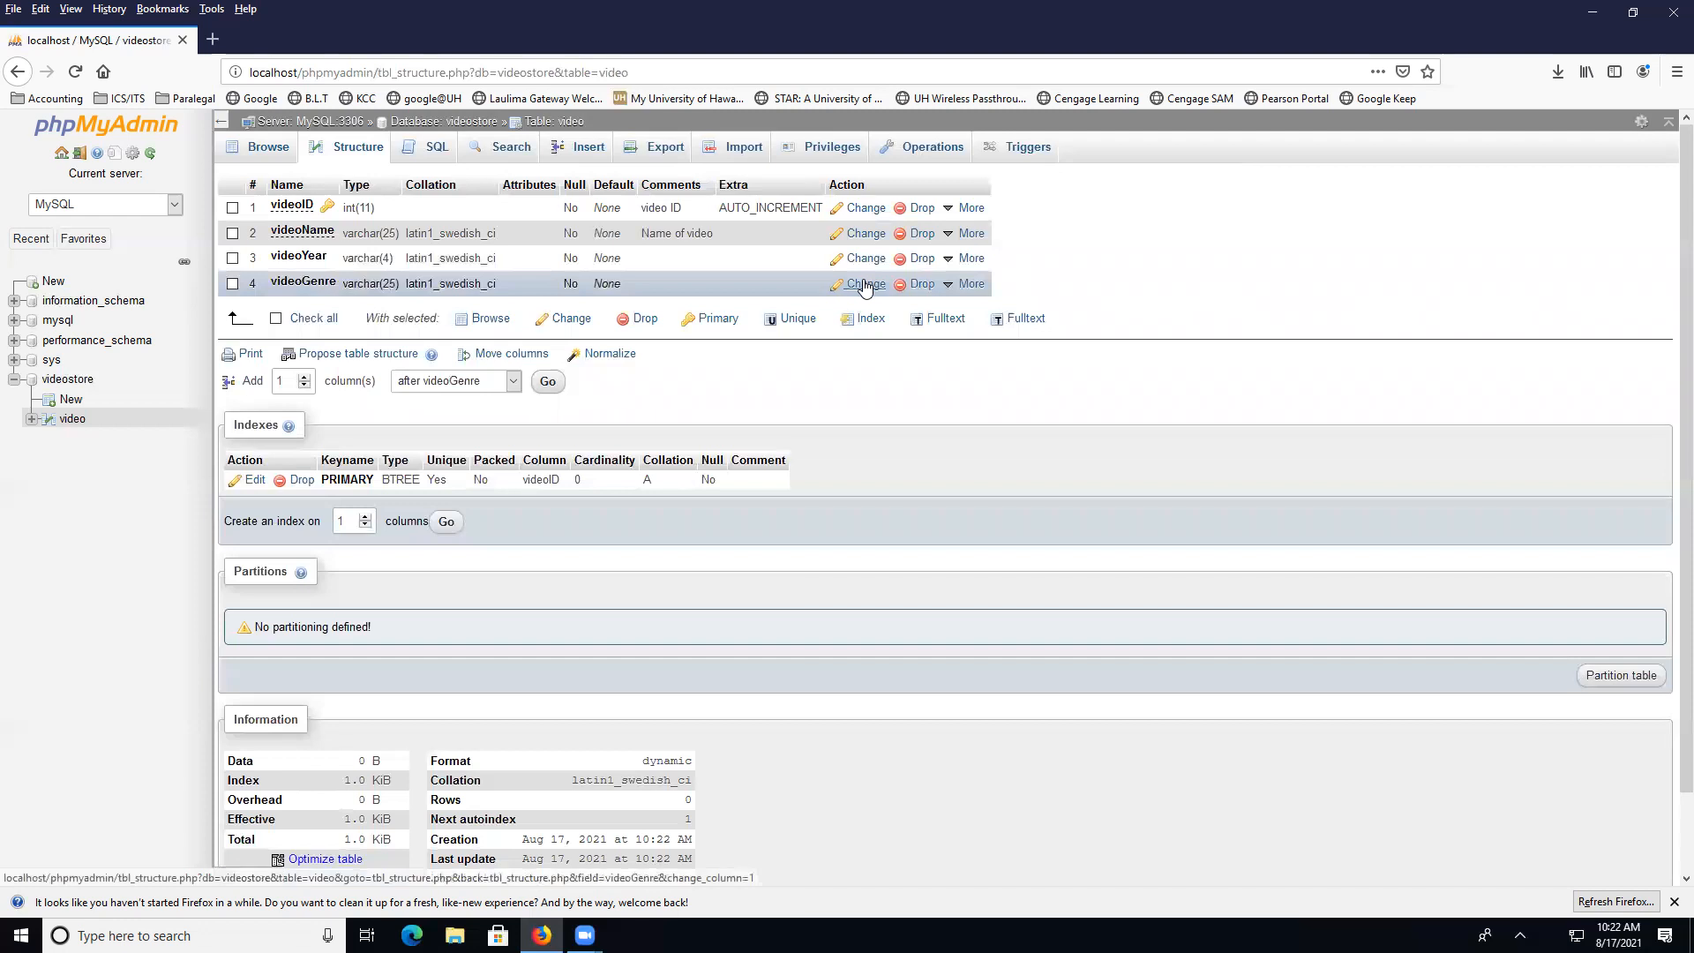
Edit the videoName column's name to videoFilmName and save it
{"action": "left_click", "coordinate": [865, 233]}
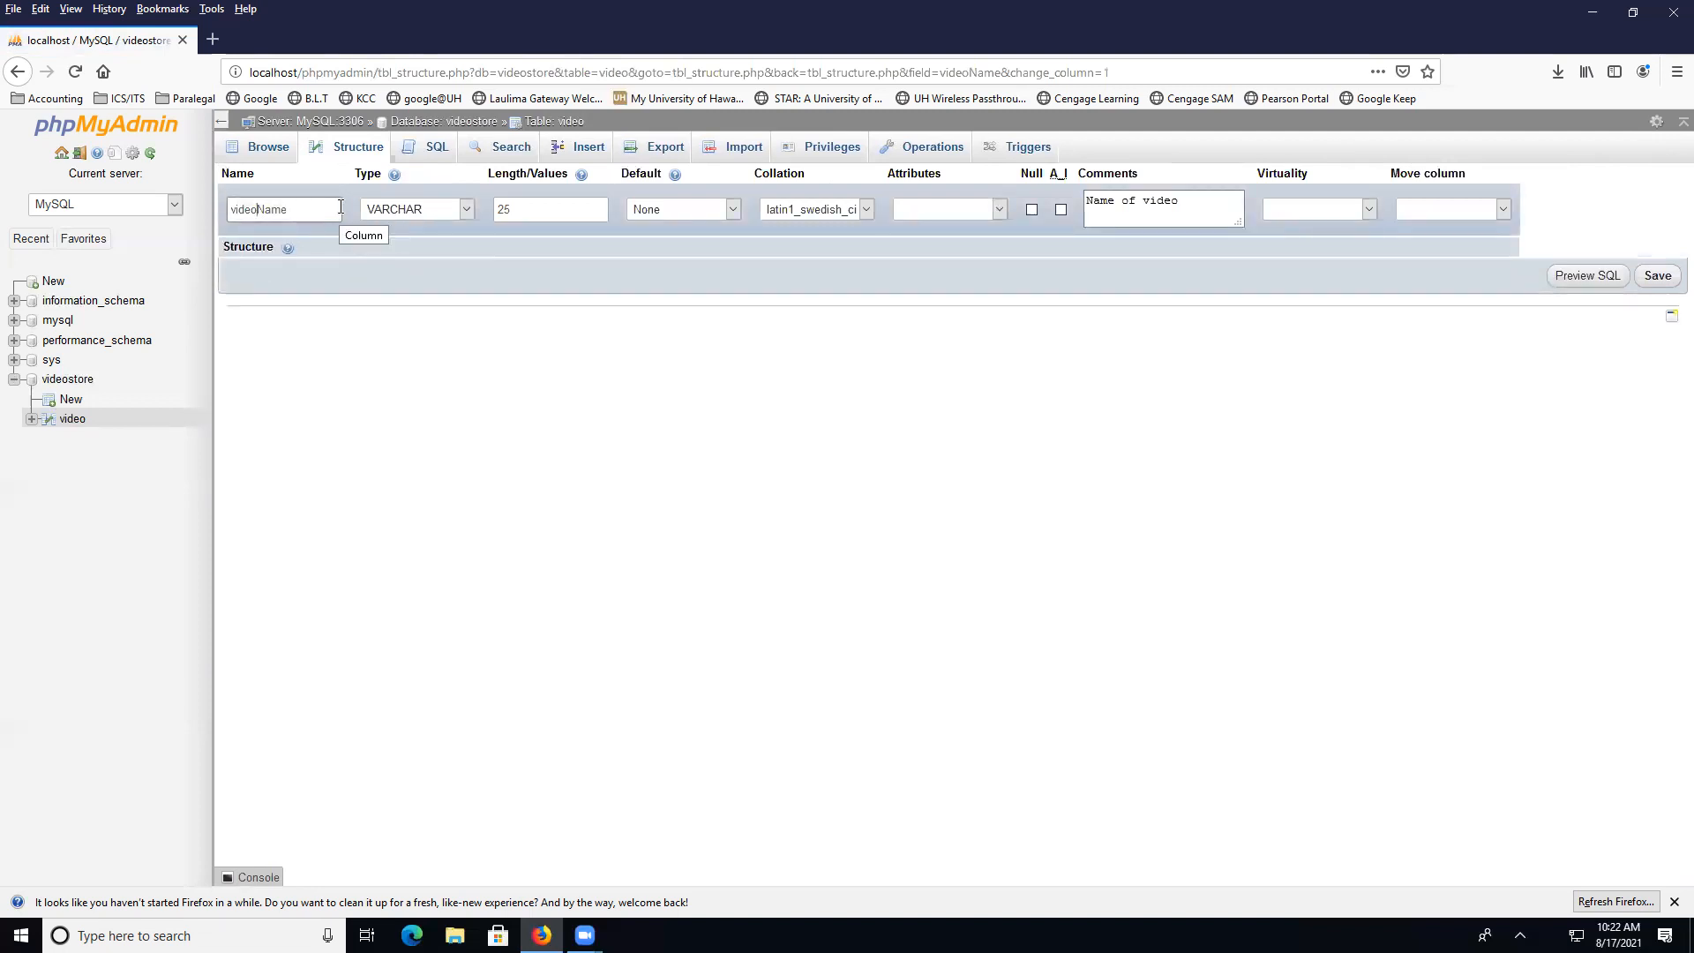
{"action": "type", "text": "Film"}
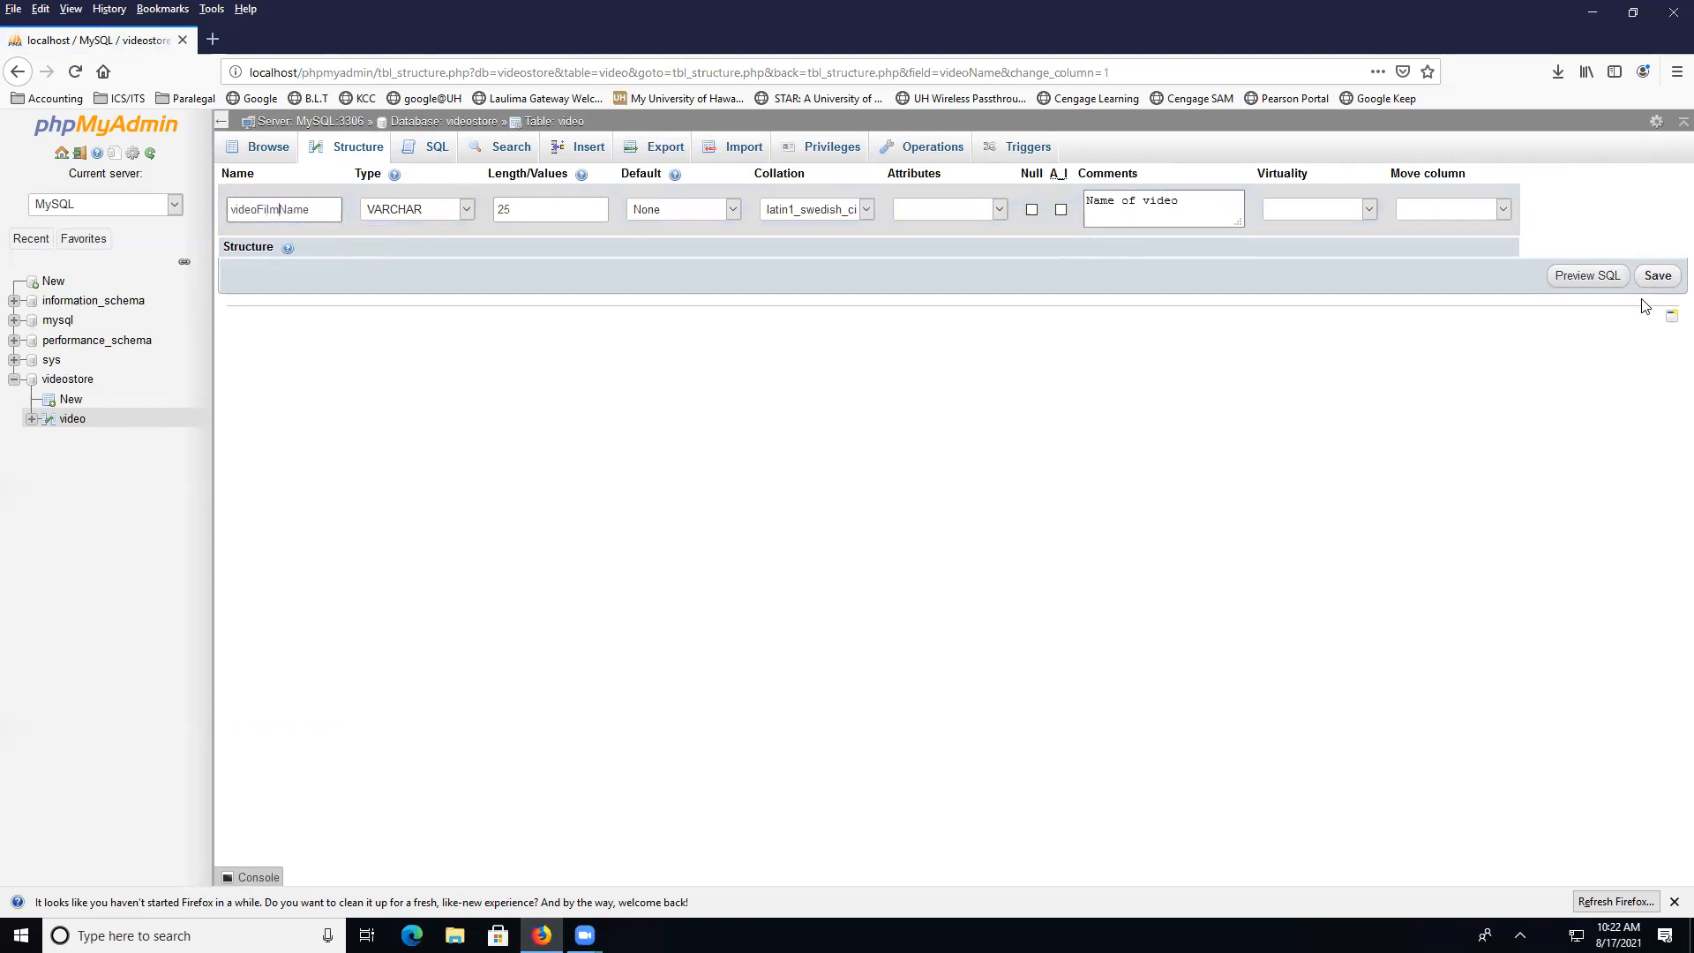
{"action": "left_click", "coordinate": [1655, 276]}
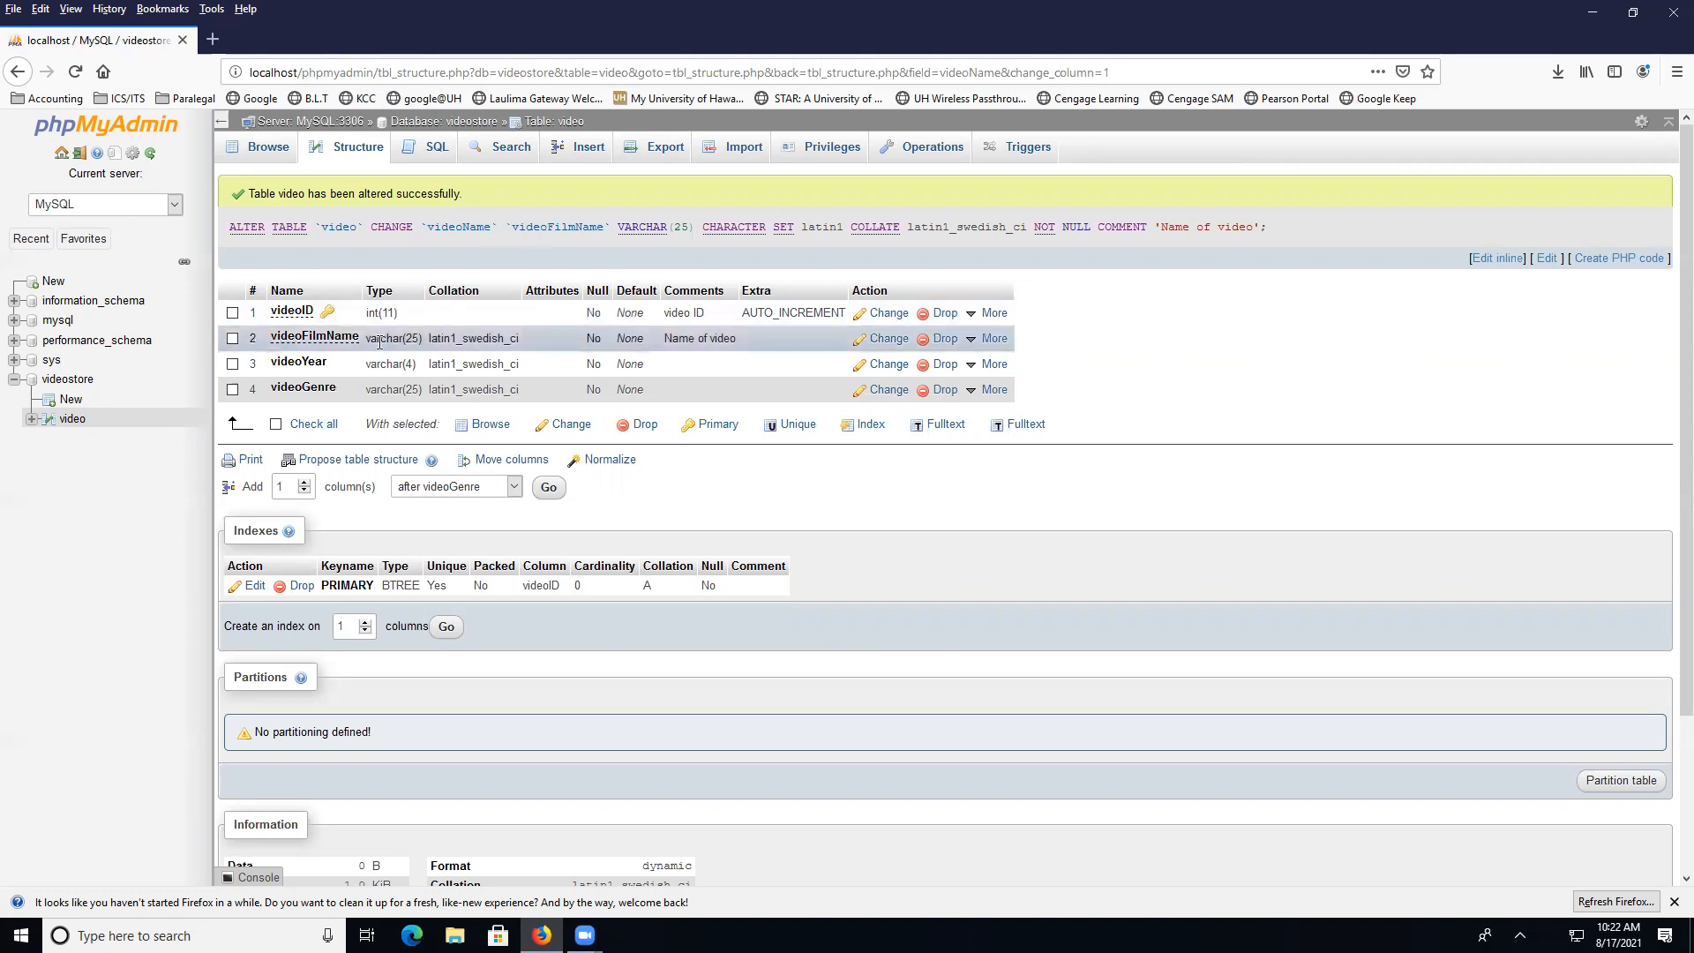
Insert a video row with values Hunger Games, 2010 and Action
{"action": "left_click", "coordinate": [584, 147]}
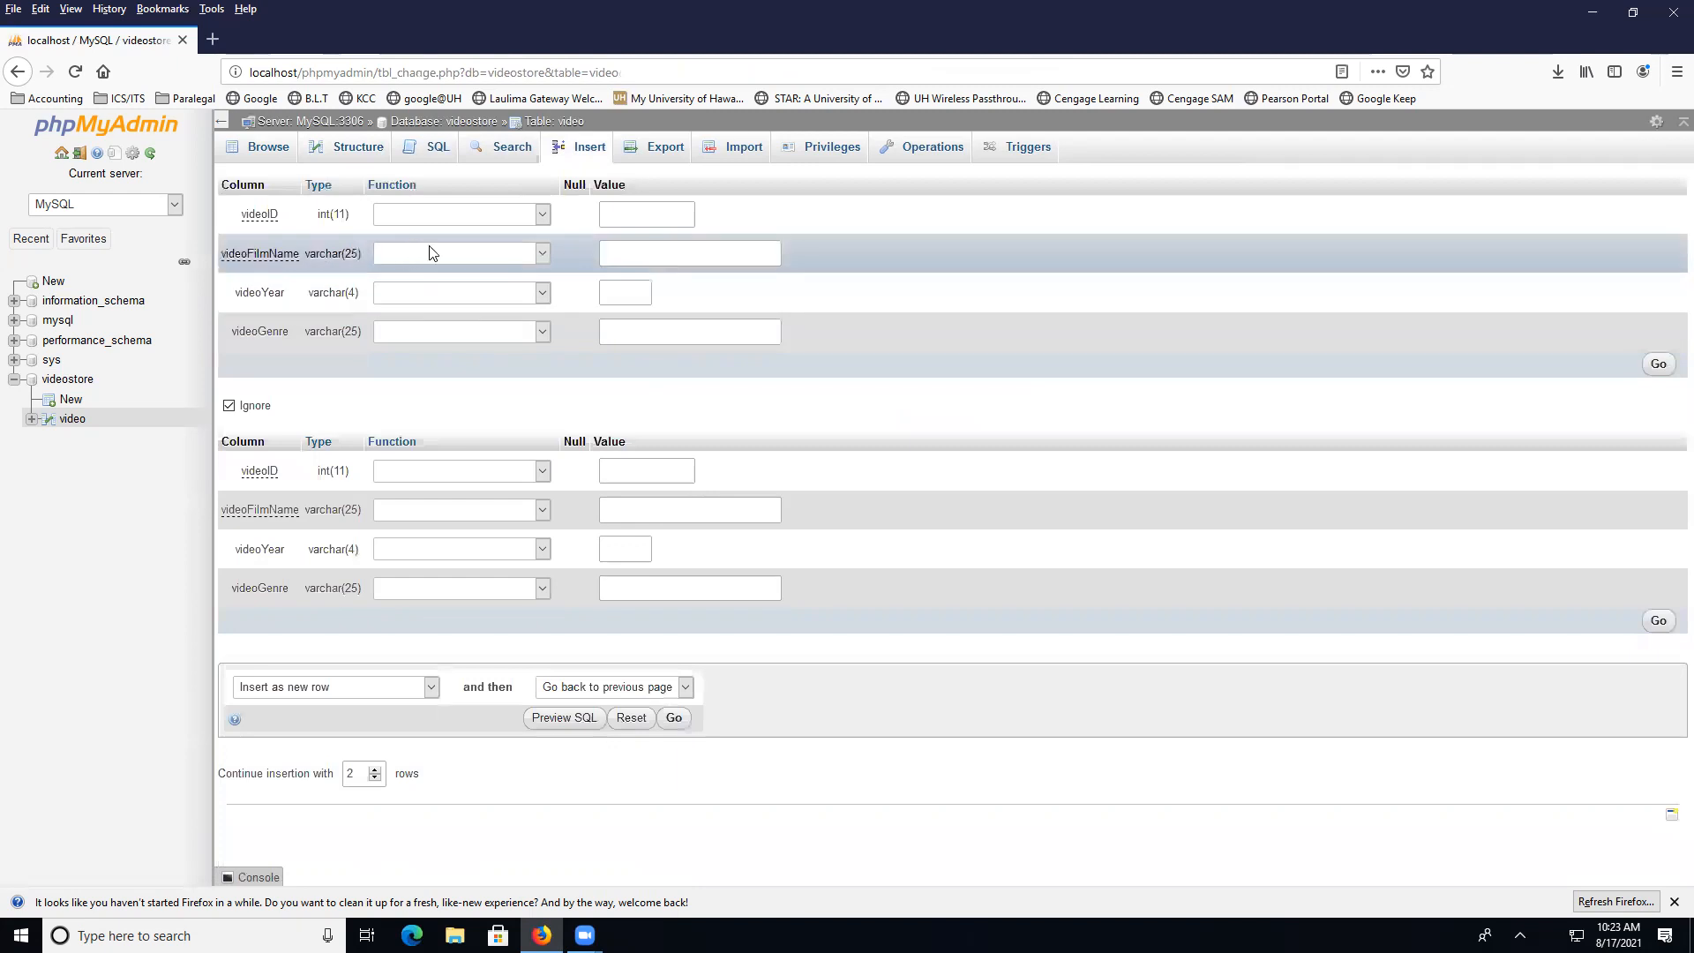
{"action": "left_click", "coordinate": [431, 253]}
{"action": "left_click", "coordinate": [647, 255]}
{"action": "type", "text": "Hunger"}
{"action": "type", "text": " Games"}
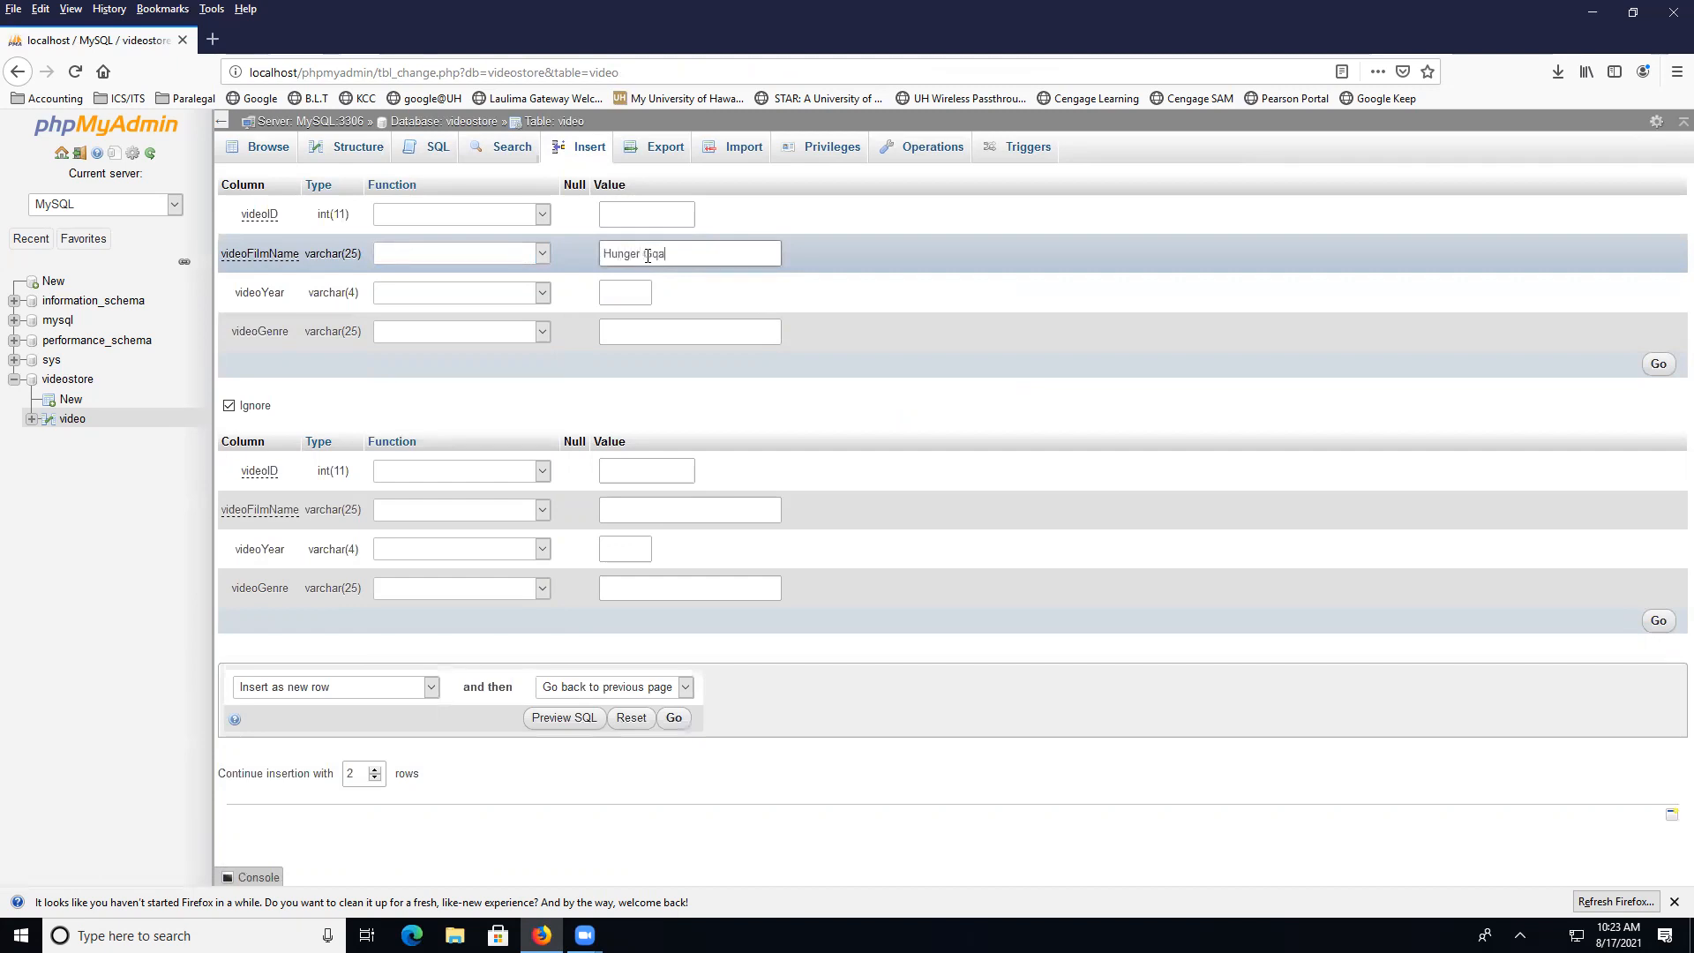
{"action": "key", "text": "BackSpace"}
{"action": "key", "text": "BackSpace"}
{"action": "key", "text": "BackSpace"}
{"action": "type", "text": "mes"}
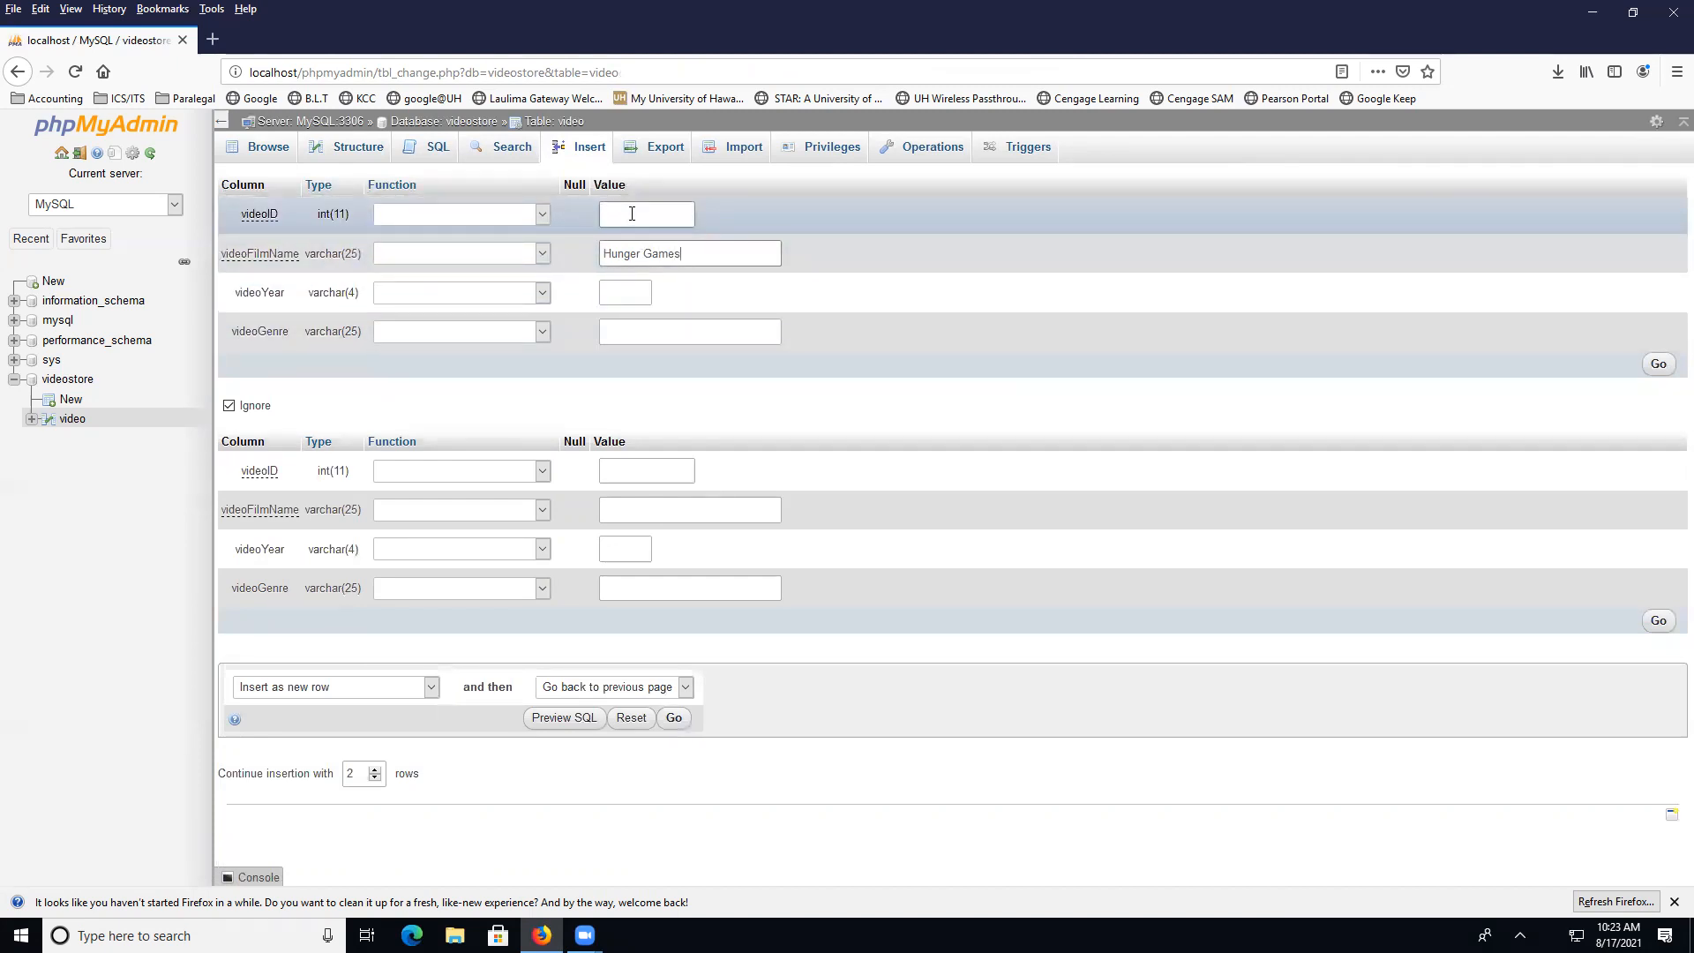
{"action": "left_click", "coordinate": [621, 294]}
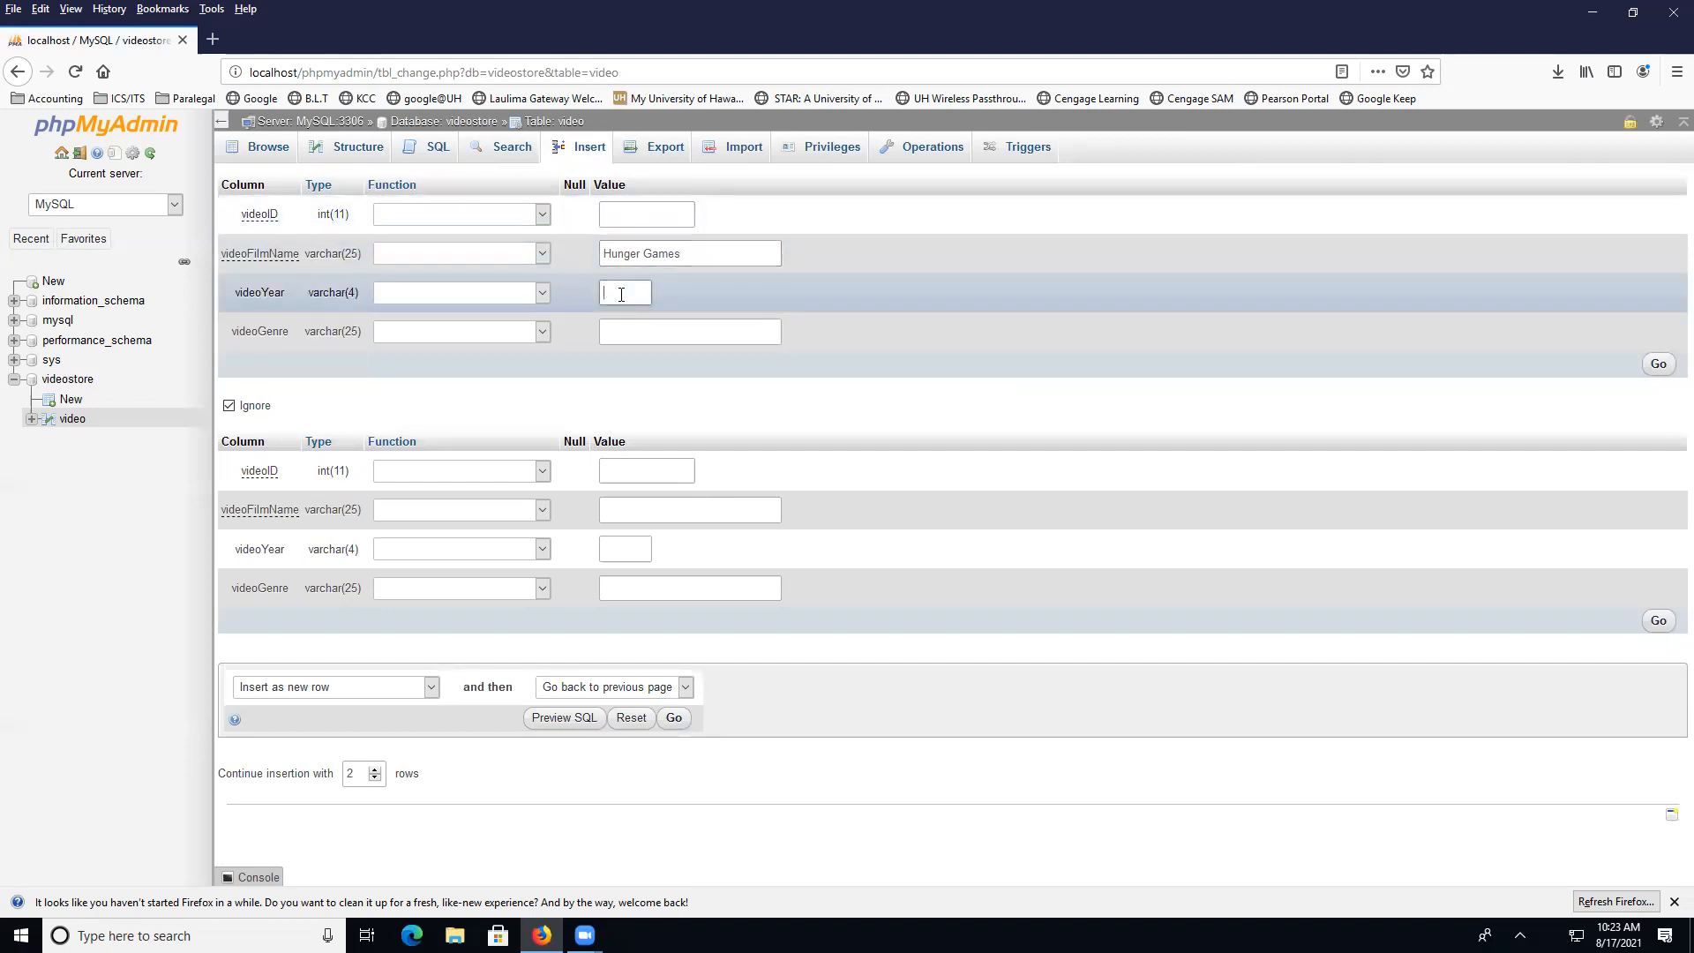
{"action": "type", "text": "2010"}
{"action": "left_click", "coordinate": [639, 328]}
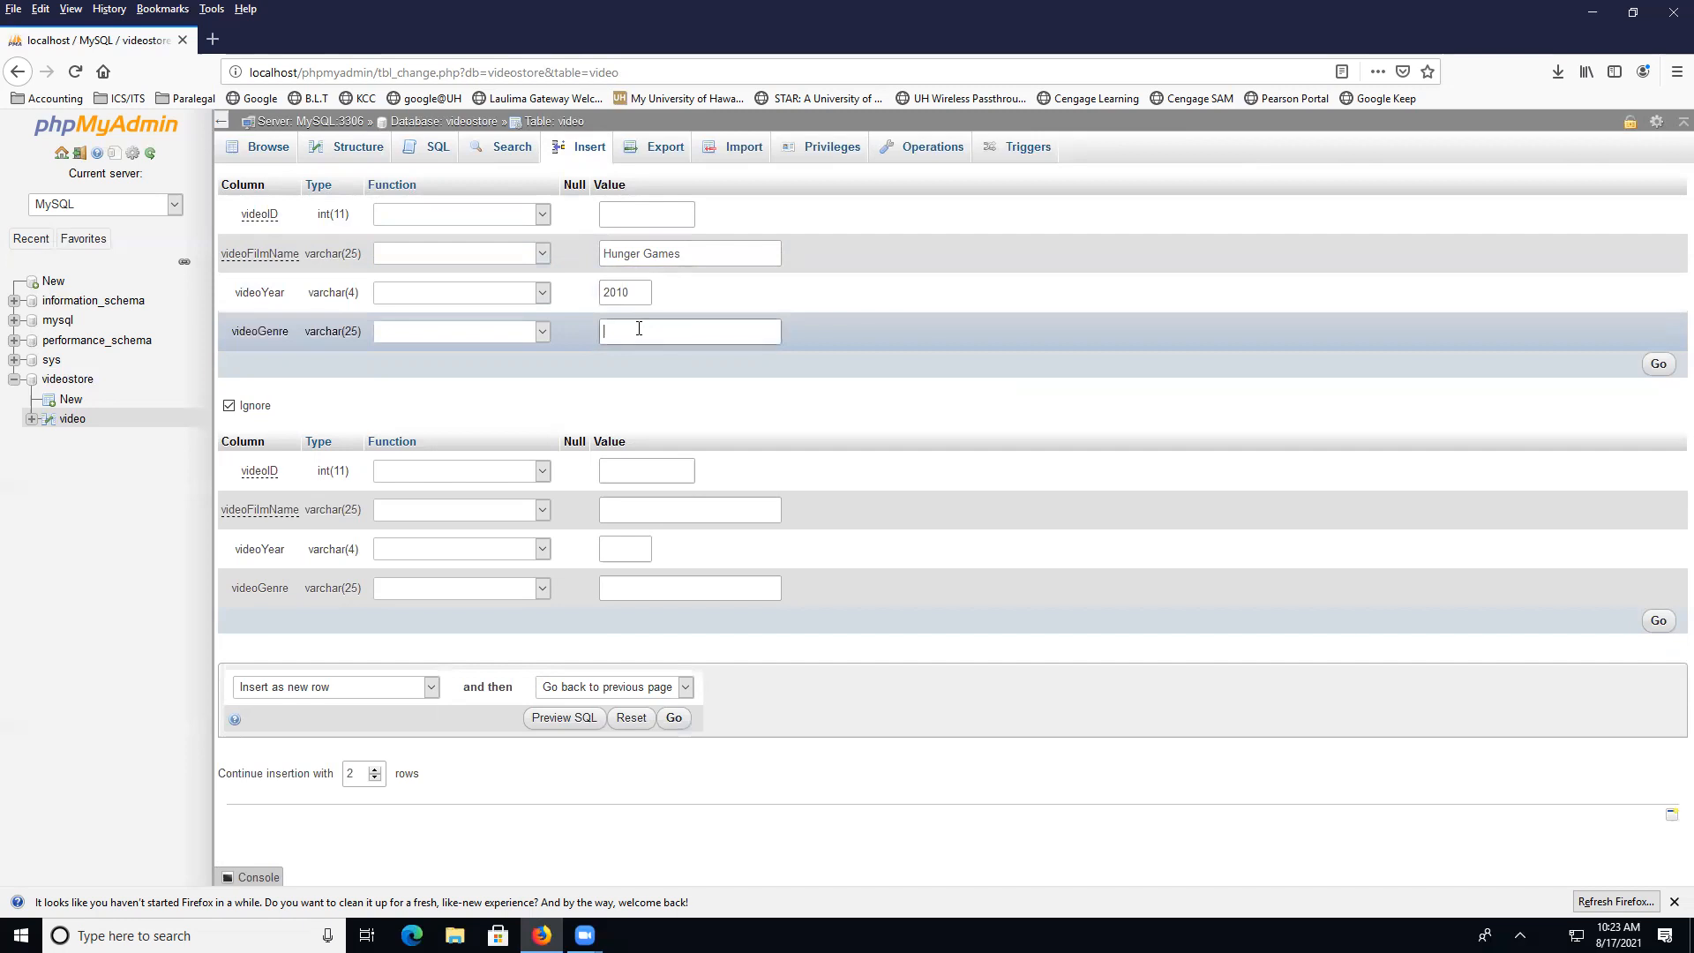
{"action": "type", "text": "Action"}
{"action": "left_click", "coordinate": [1658, 365]}
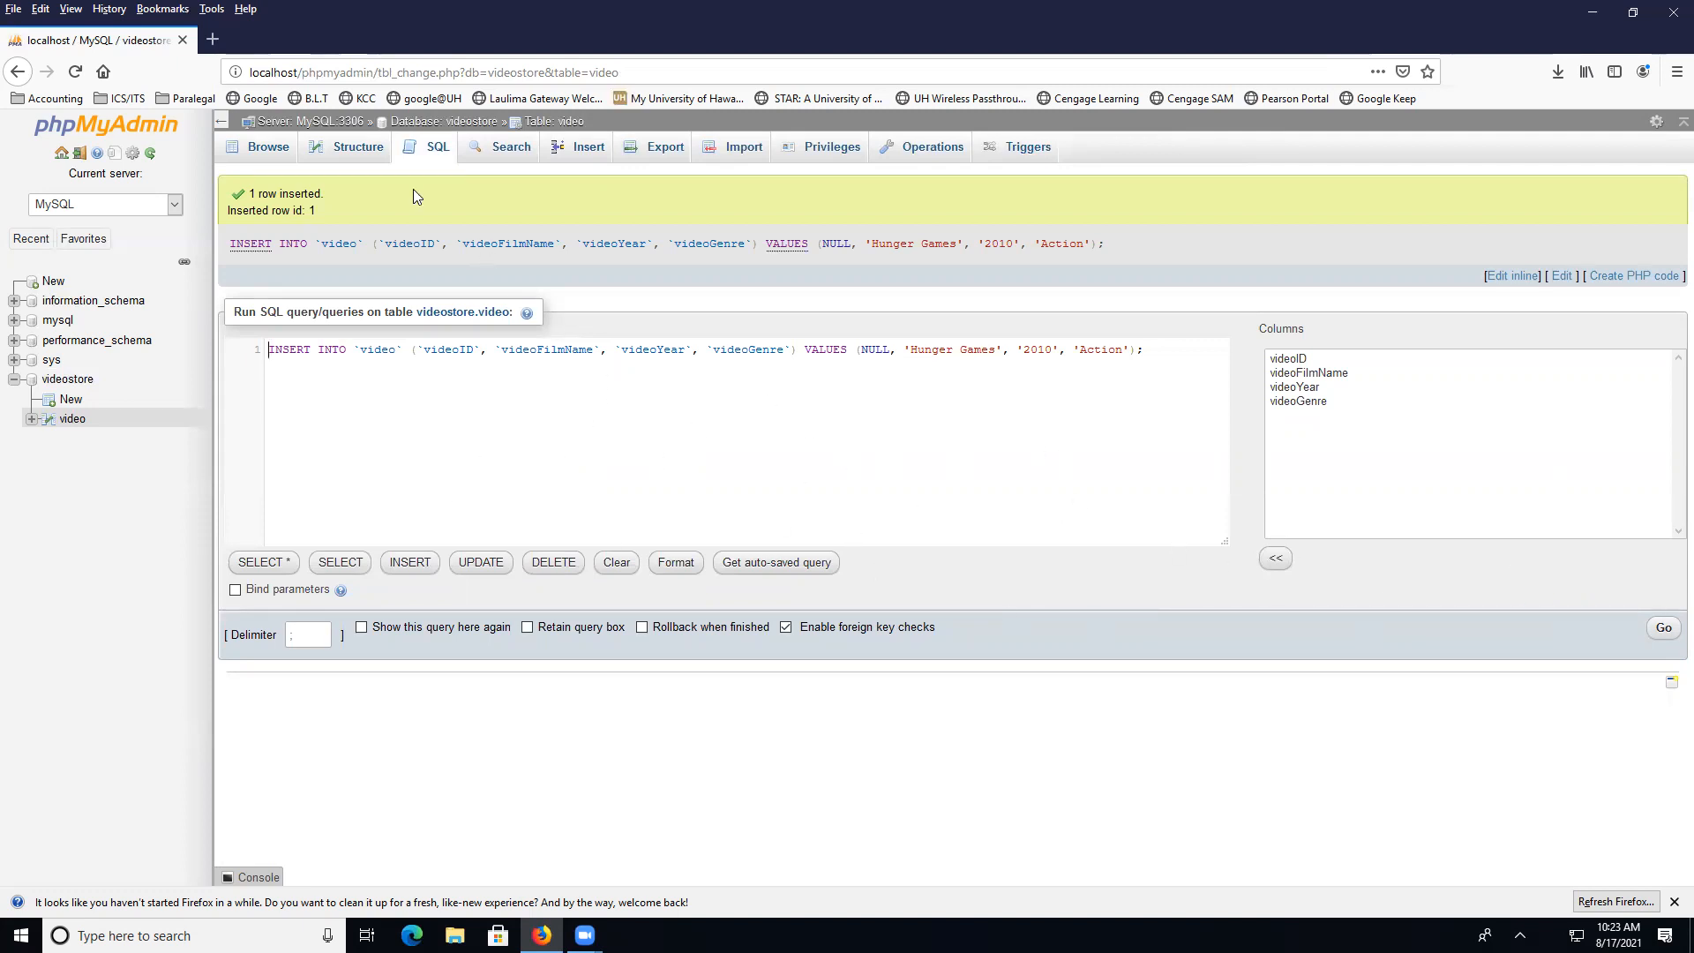
Browse the video table to see its single Hunger Games row
{"action": "left_click", "coordinate": [253, 153]}
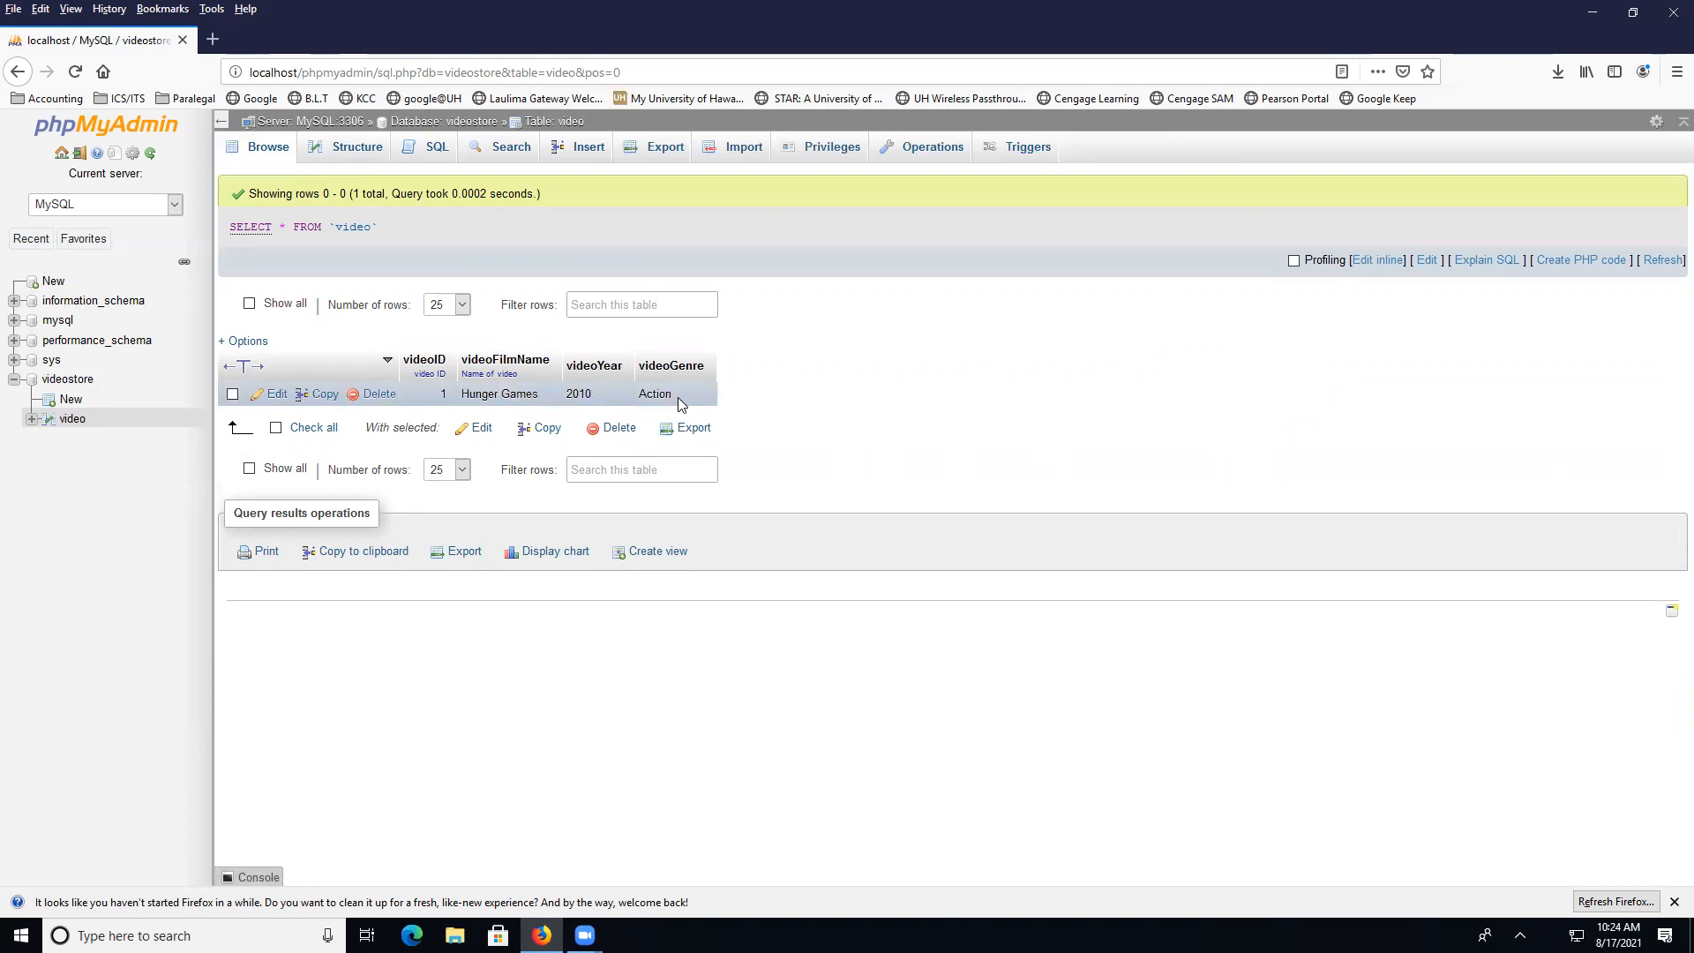
Insert a Harry Potter, 2000, Drama row and browse the table's two rows
{"action": "left_click", "coordinate": [592, 150]}
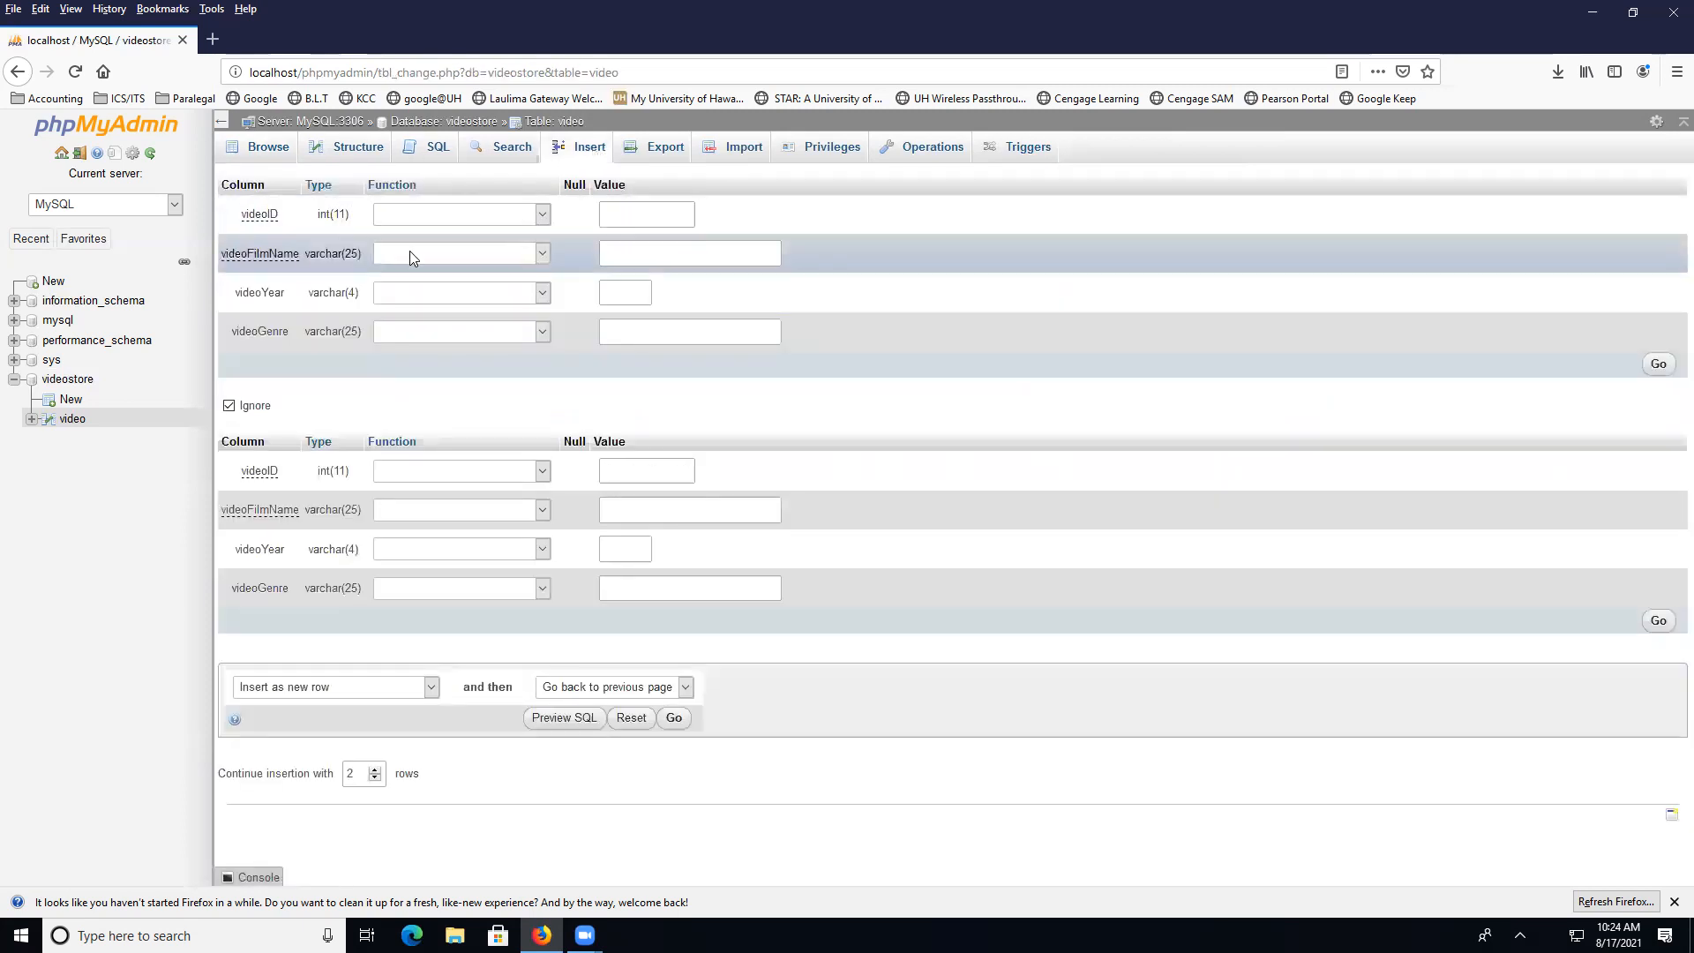
{"action": "type", "text": "HArry Potter"}
{"action": "key", "text": "BackSpace"}
{"action": "type", "text": "a"}
{"action": "left_click", "coordinate": [623, 282]}
{"action": "type", "text": "2000"}
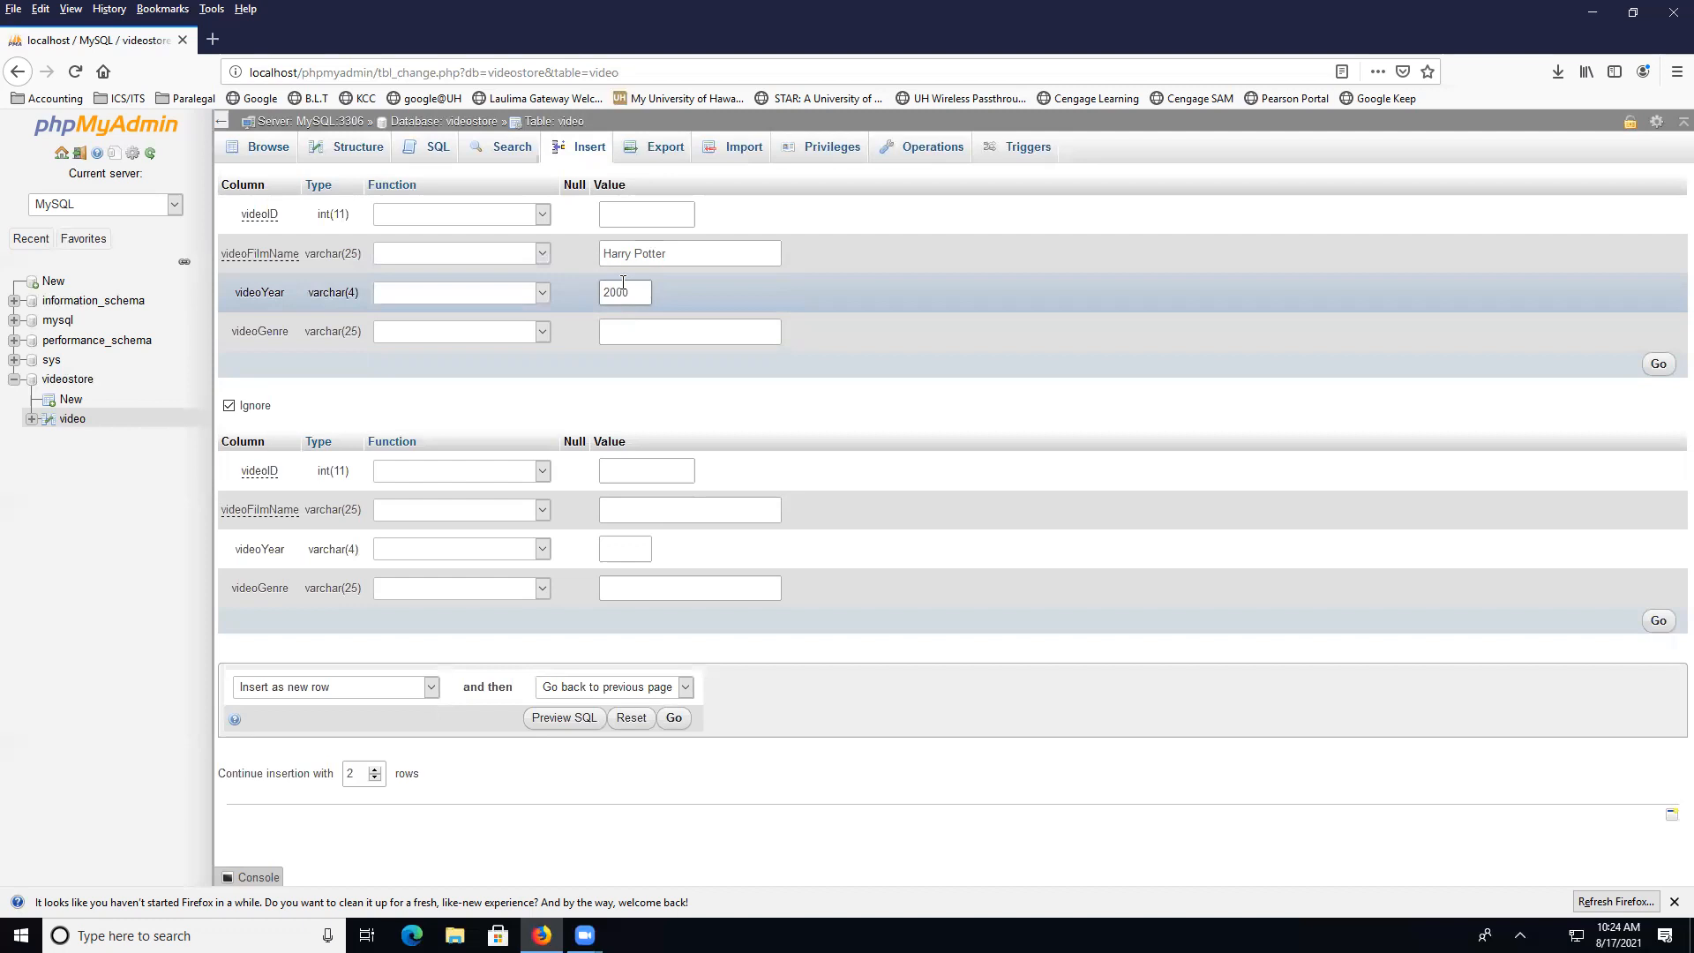
{"action": "left_click", "coordinate": [646, 330]}
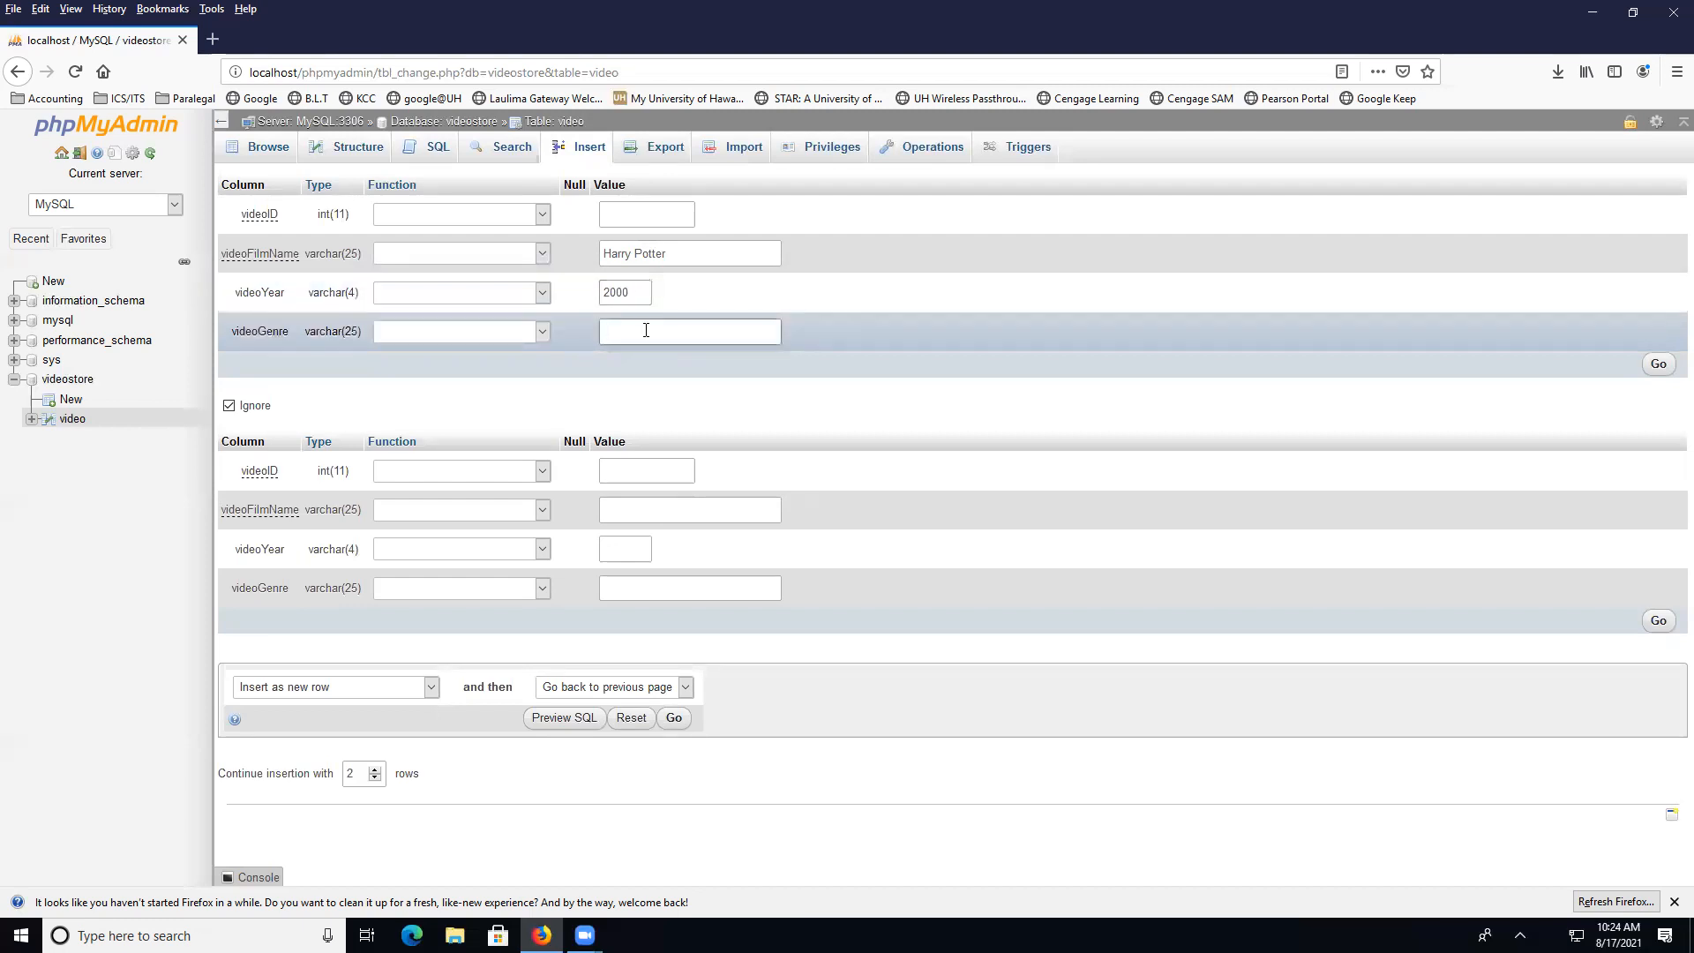
{"action": "type", "text": "Drama"}
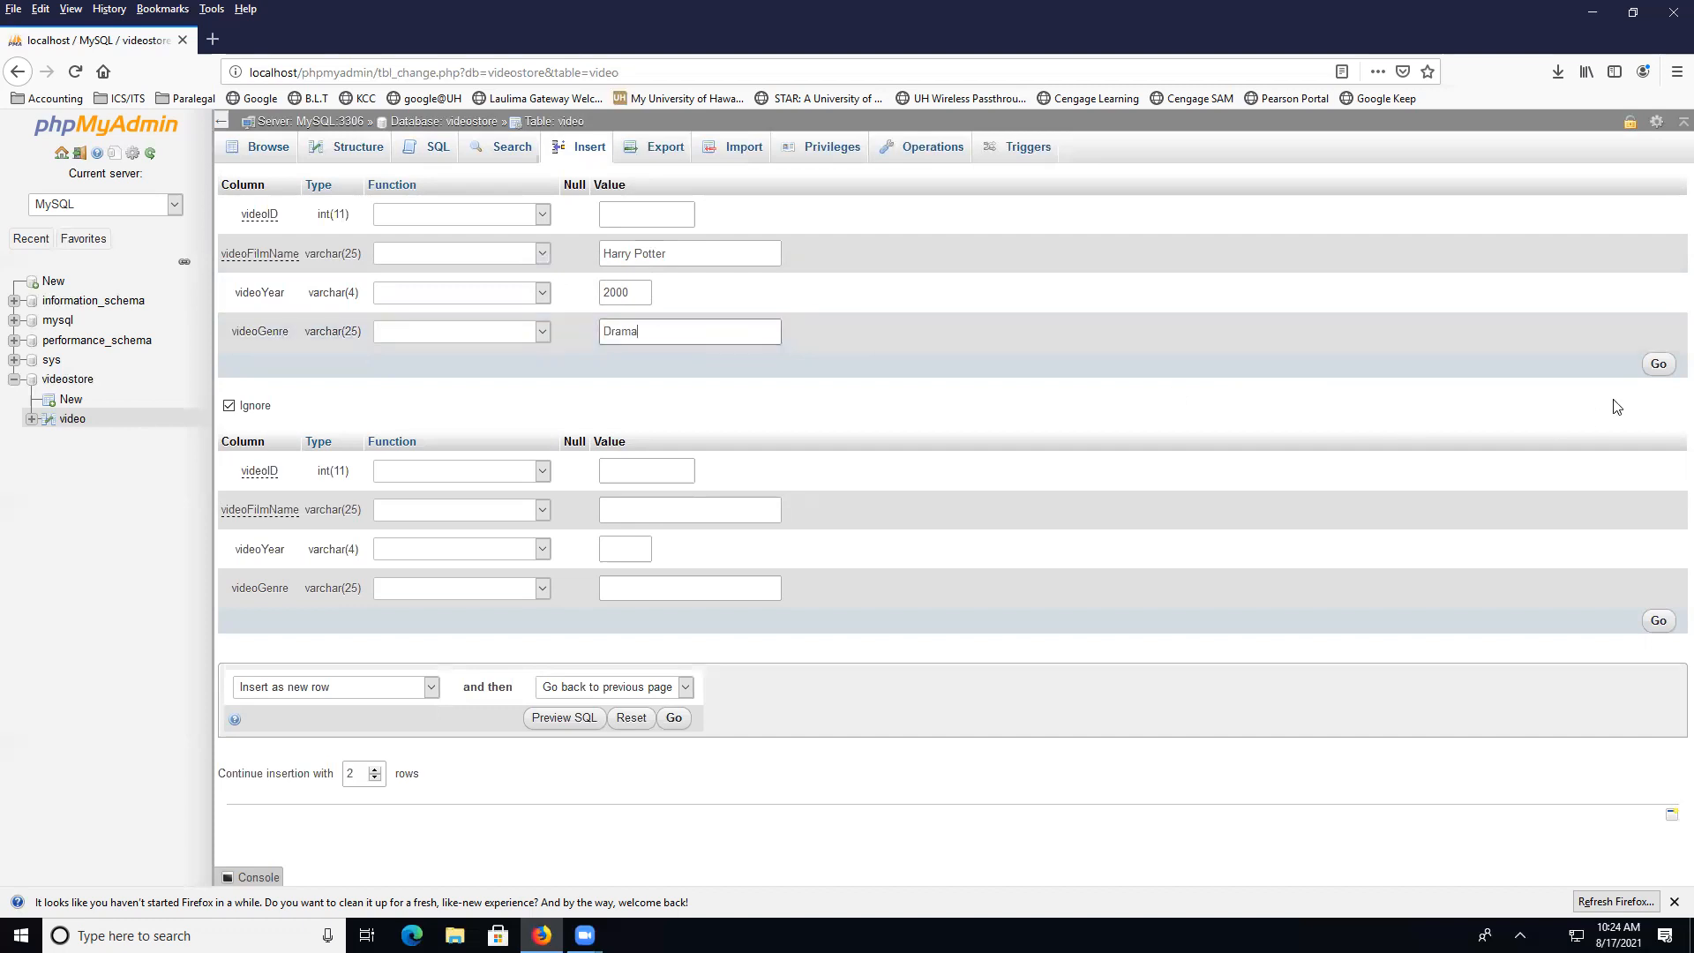
{"action": "left_click", "coordinate": [1659, 363]}
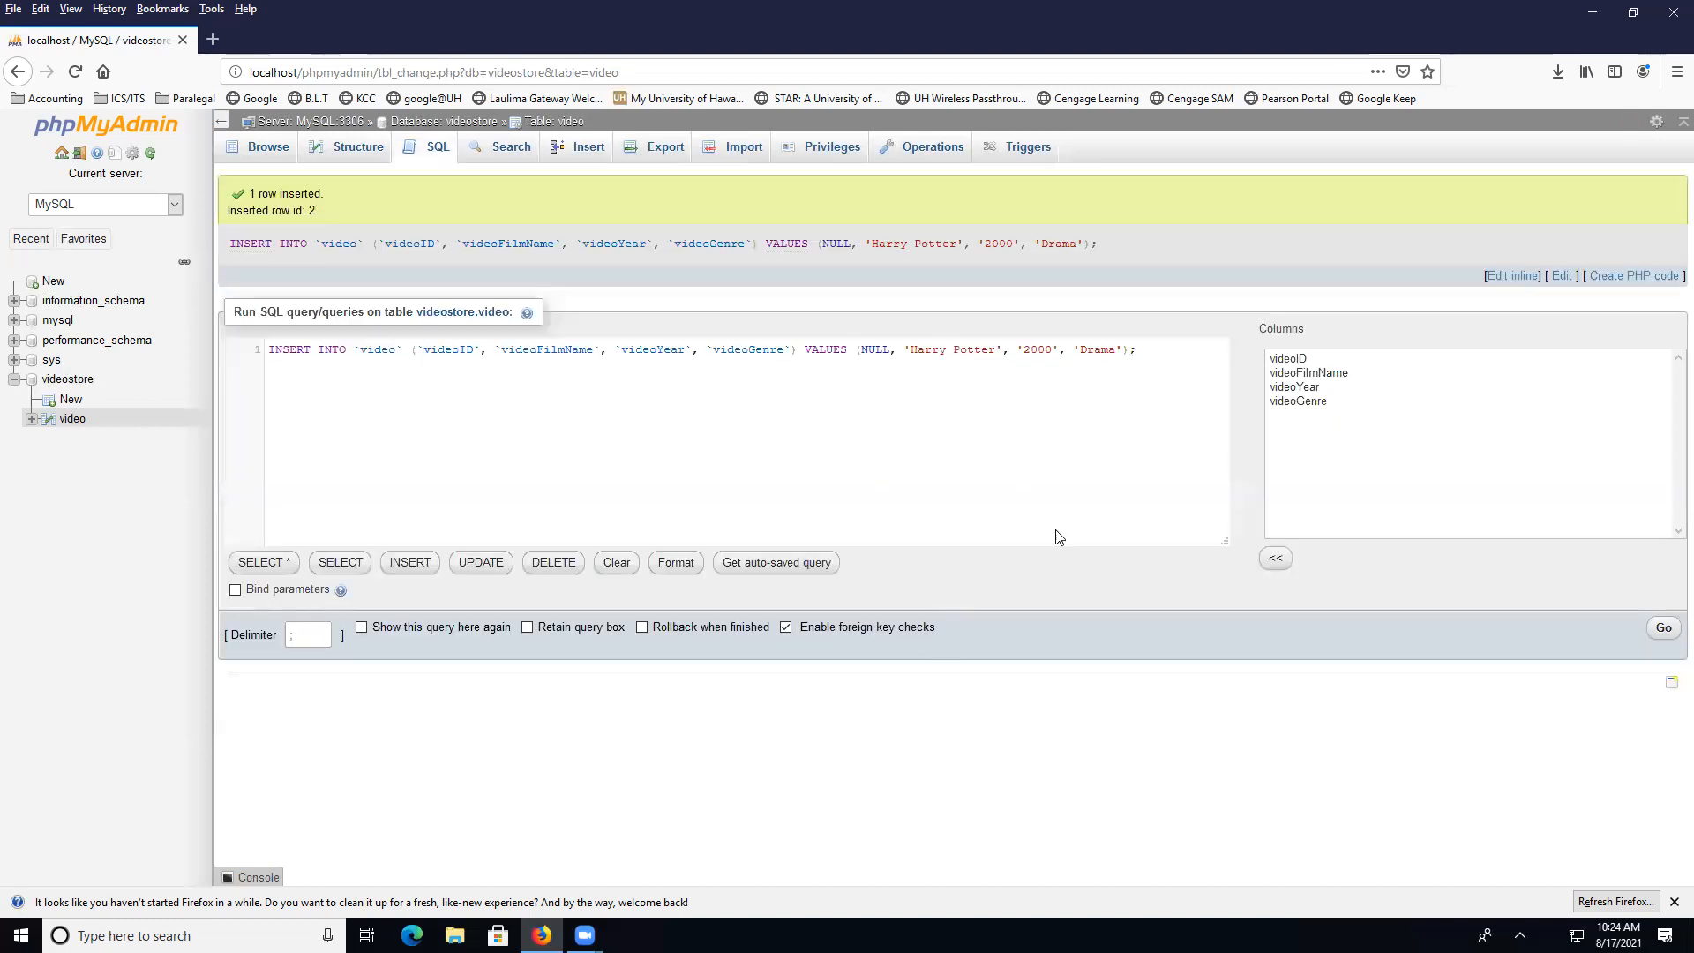
{"action": "left_click", "coordinate": [270, 148]}
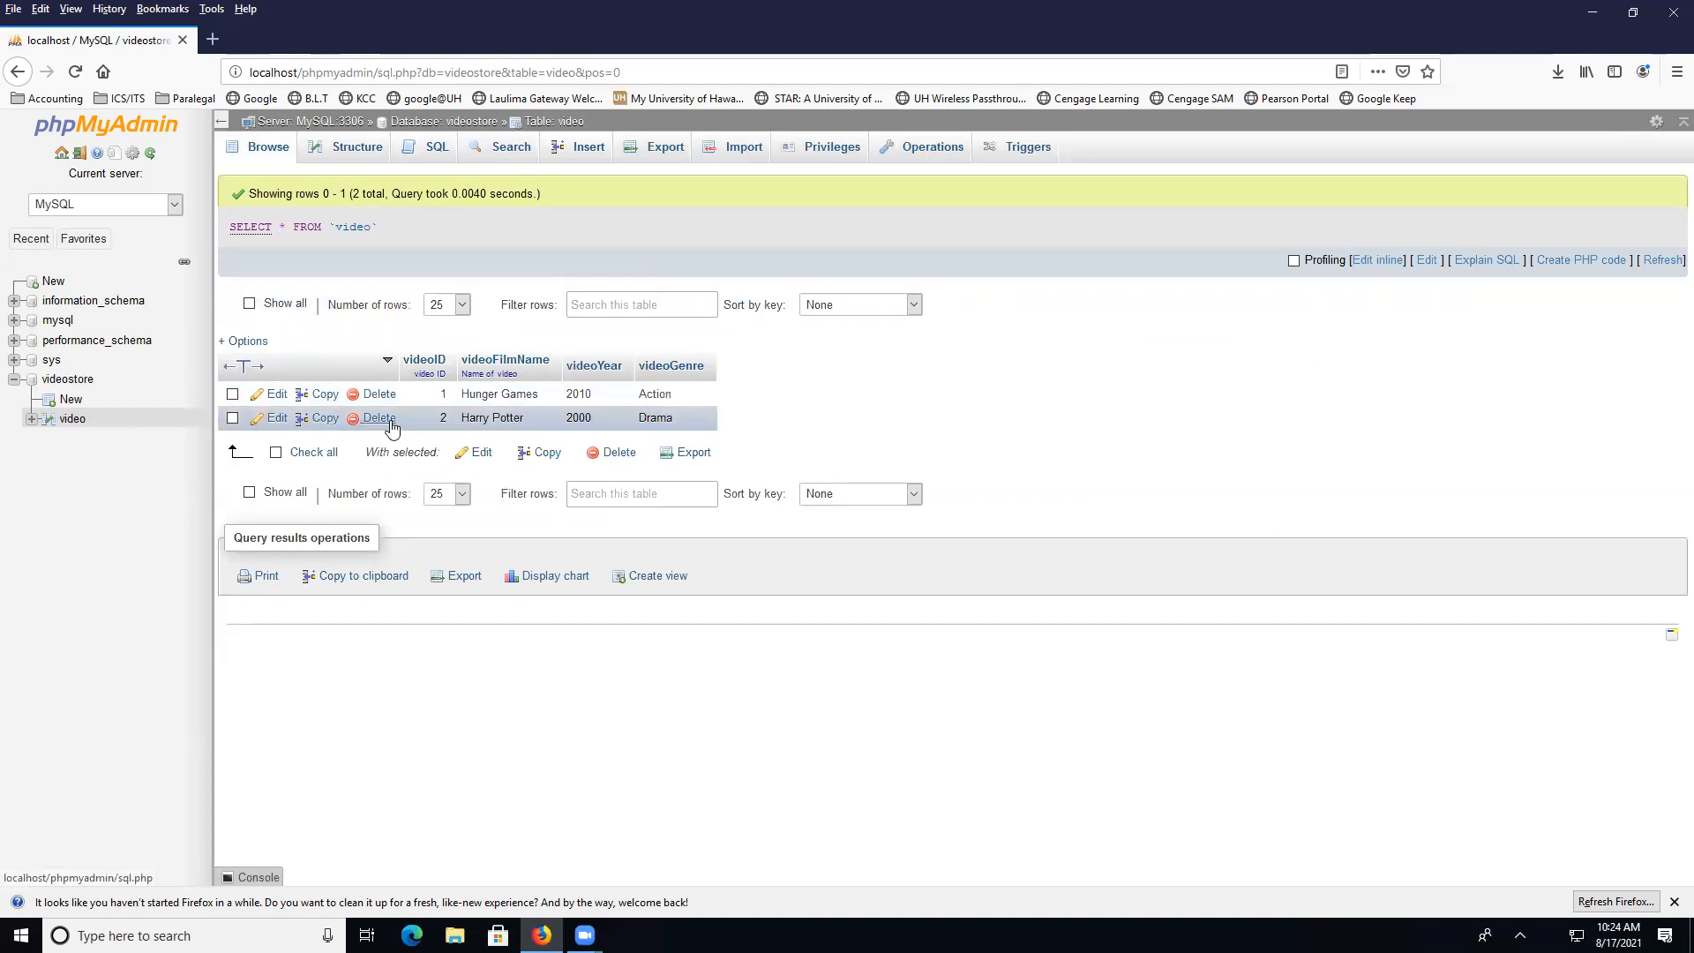
Rename video 2's film to 'Harry Potter - Hallows' by appending ' - Hallows', and save the row
{"action": "left_click", "coordinate": [270, 420]}
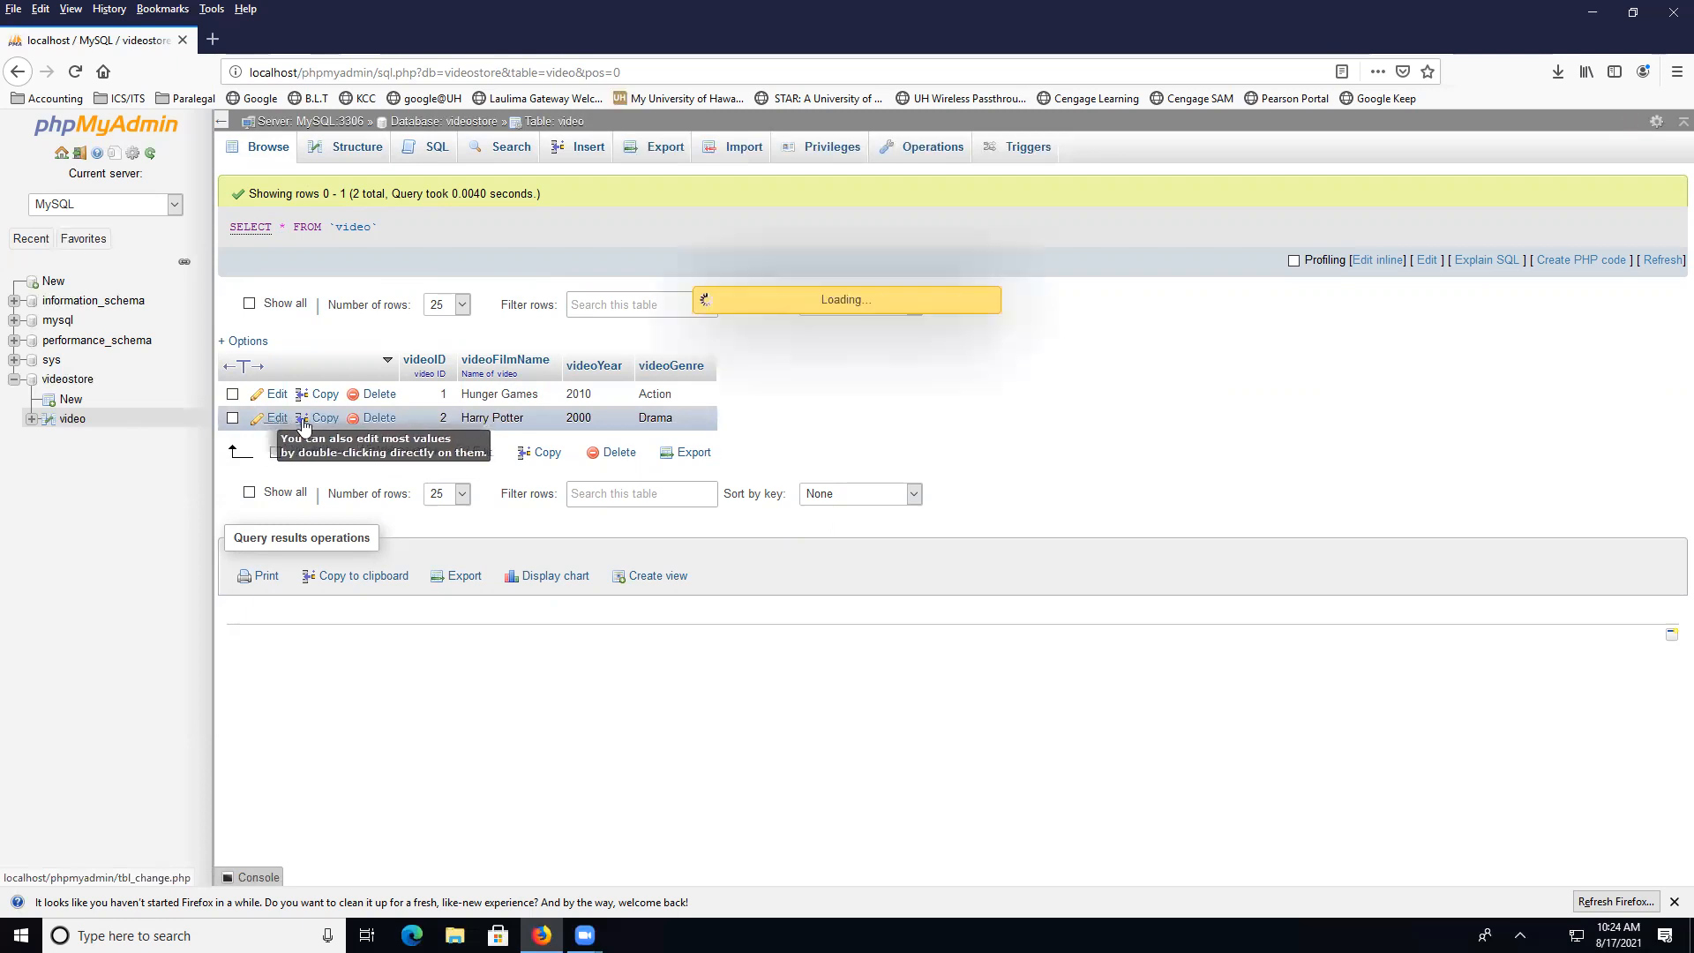
{"action": "left_click", "coordinate": [713, 259]}
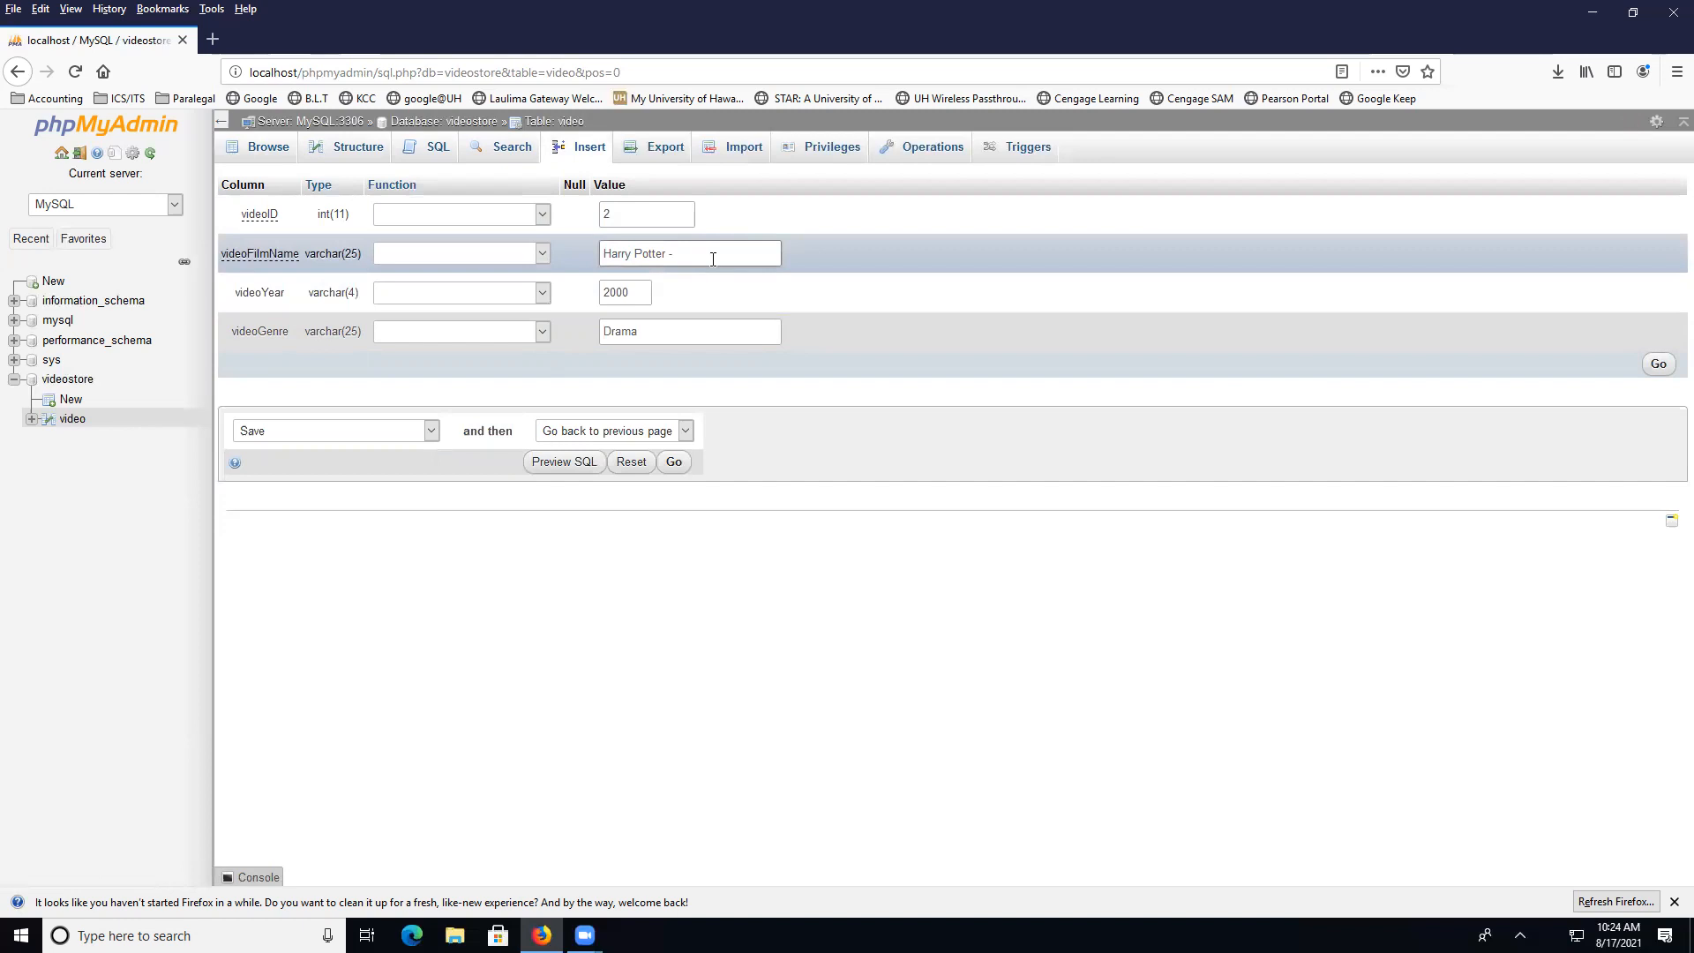
{"action": "type", "text": "- Hallows"}
{"action": "left_click", "coordinate": [1657, 363]}
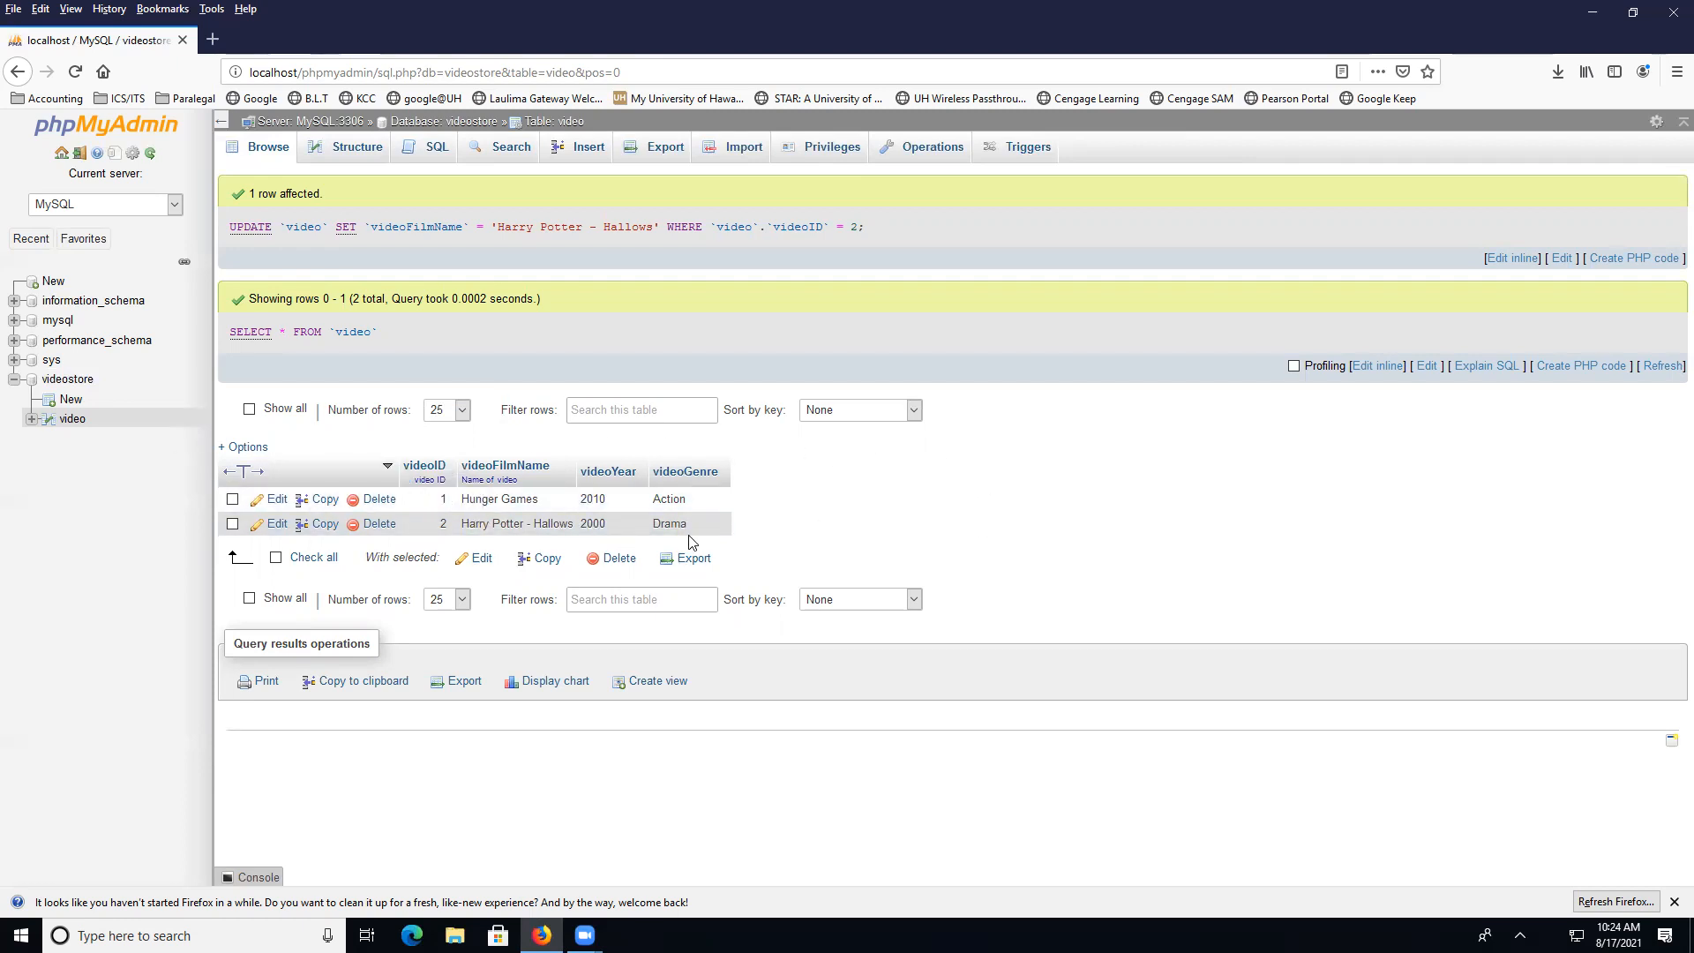
In the videostore database, begin a new table named 'customer' with 3 columns
{"action": "left_click", "coordinate": [67, 379]}
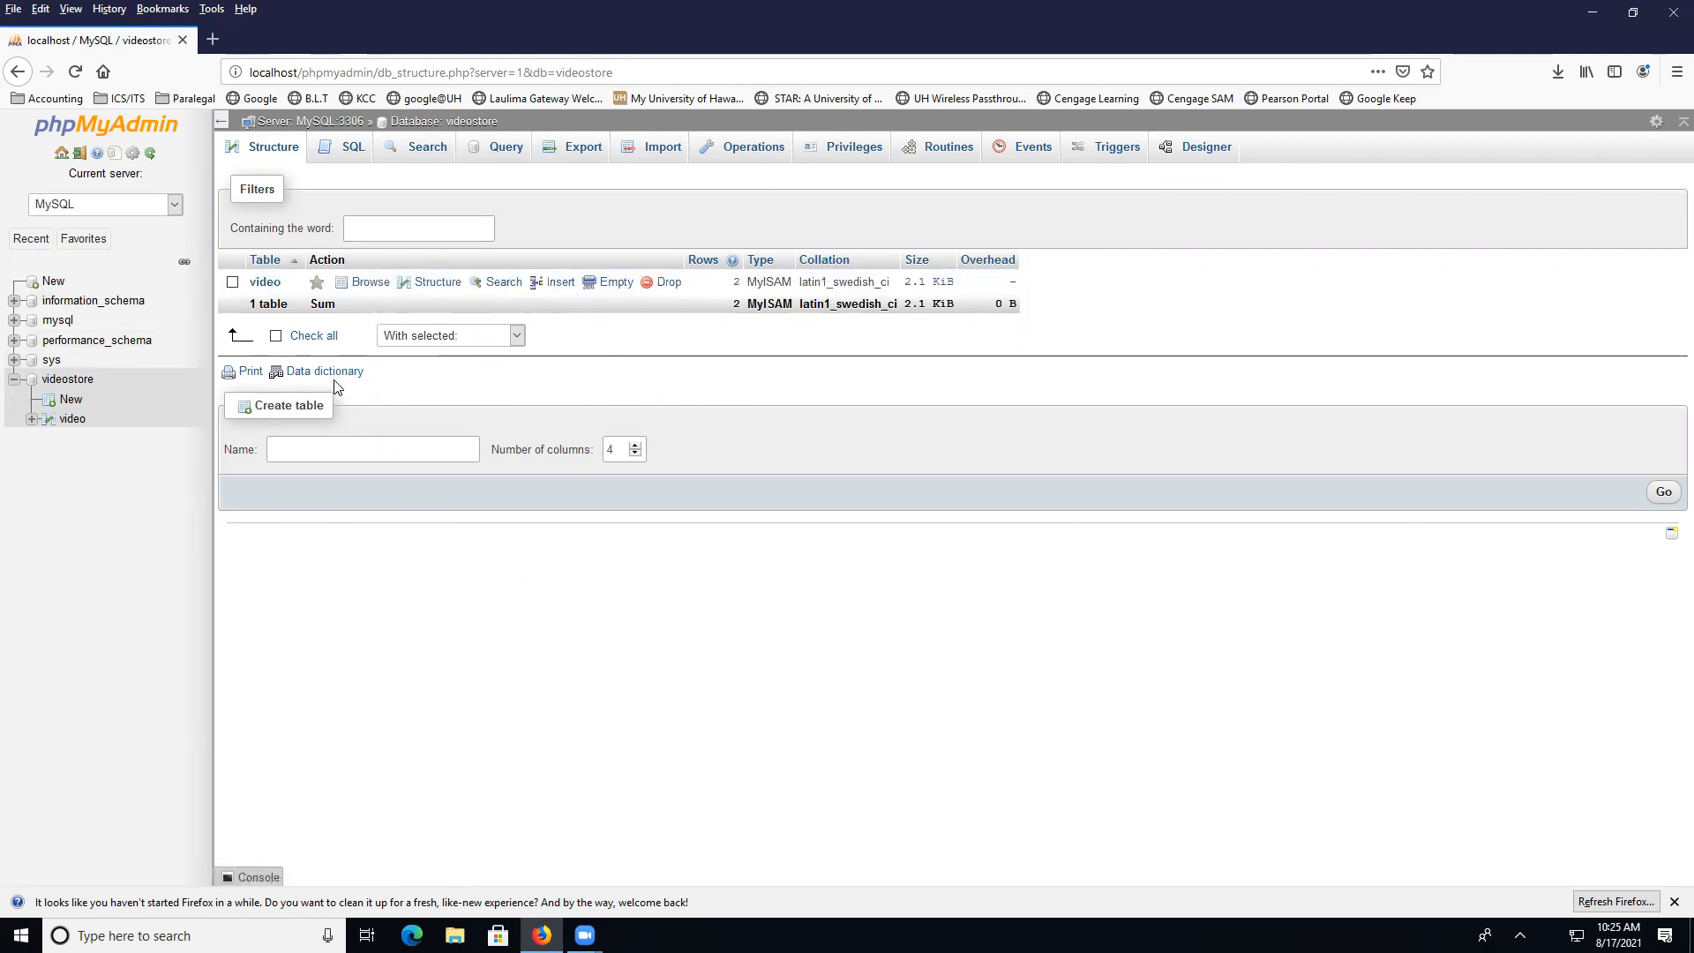
{"action": "left_click", "coordinate": [430, 447]}
{"action": "type", "text": "customer"}
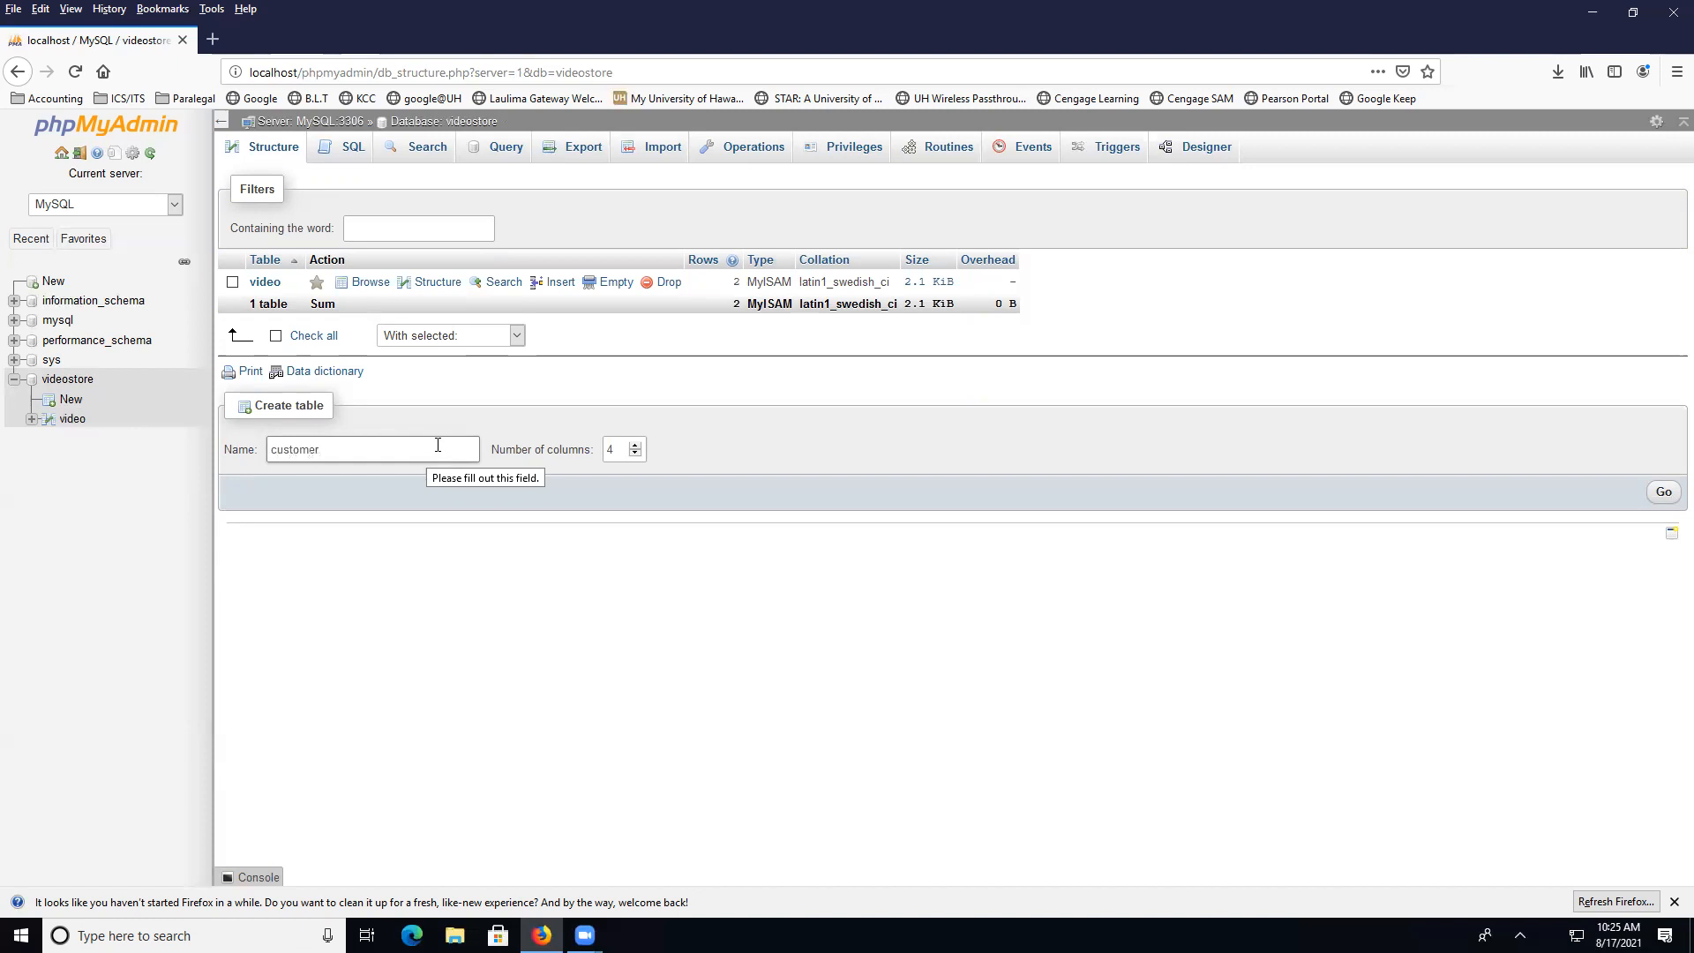
{"action": "left_click", "coordinate": [635, 454]}
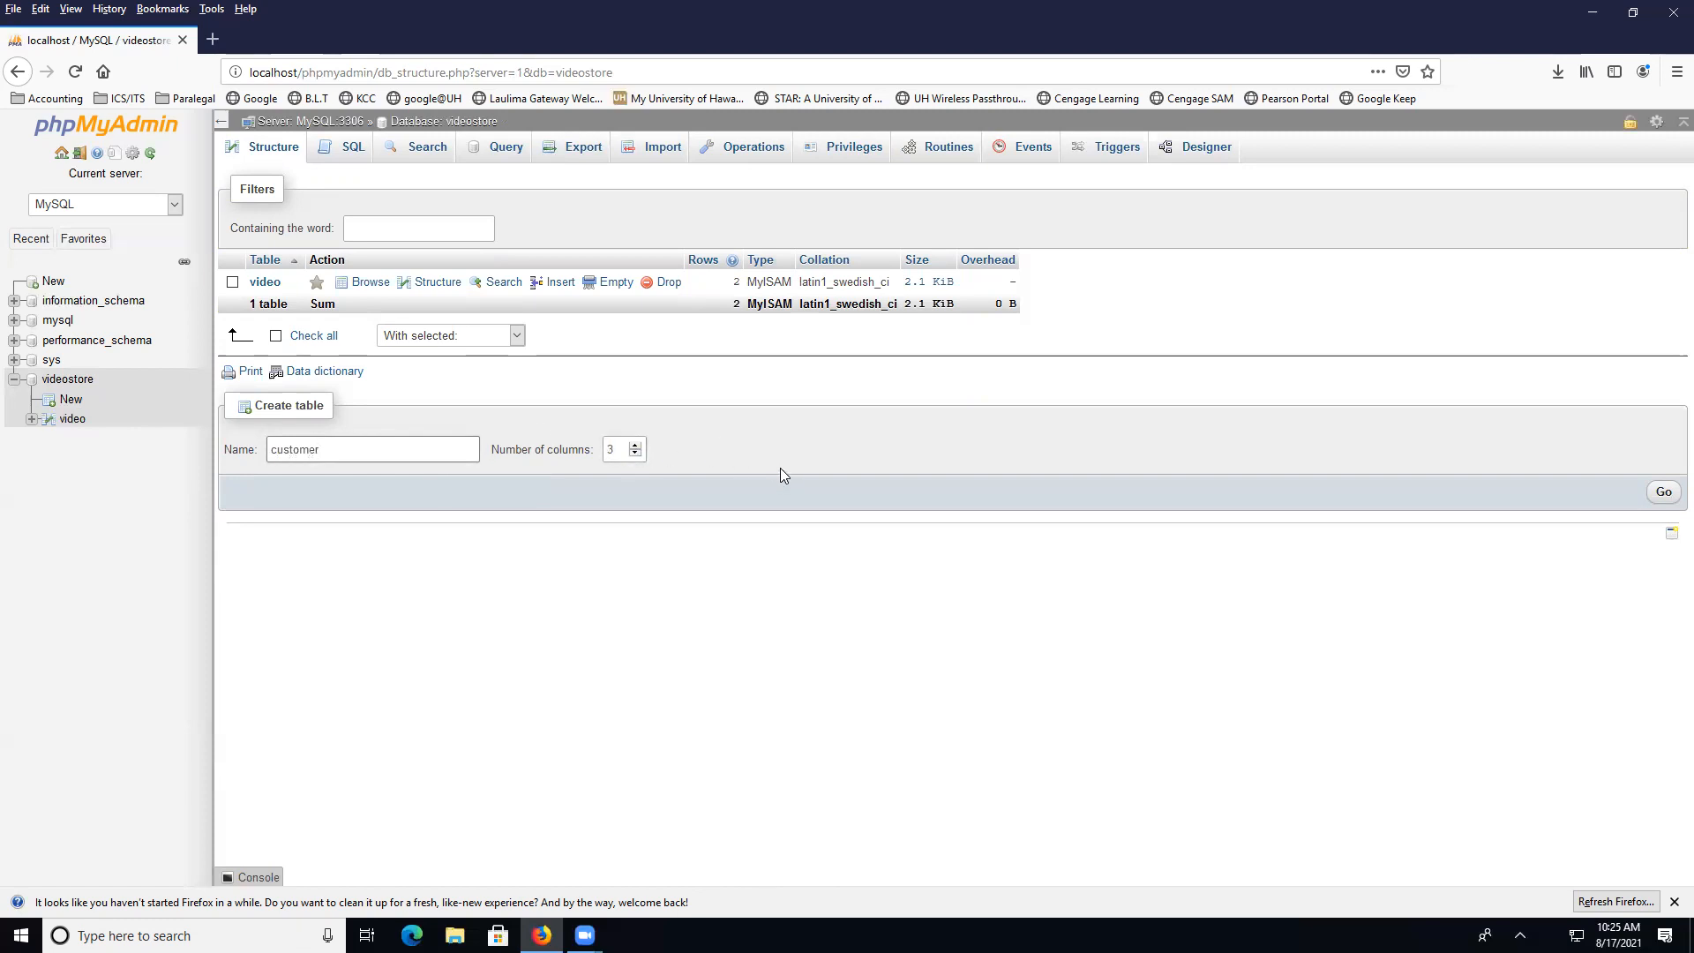
{"action": "left_click", "coordinate": [1663, 493]}
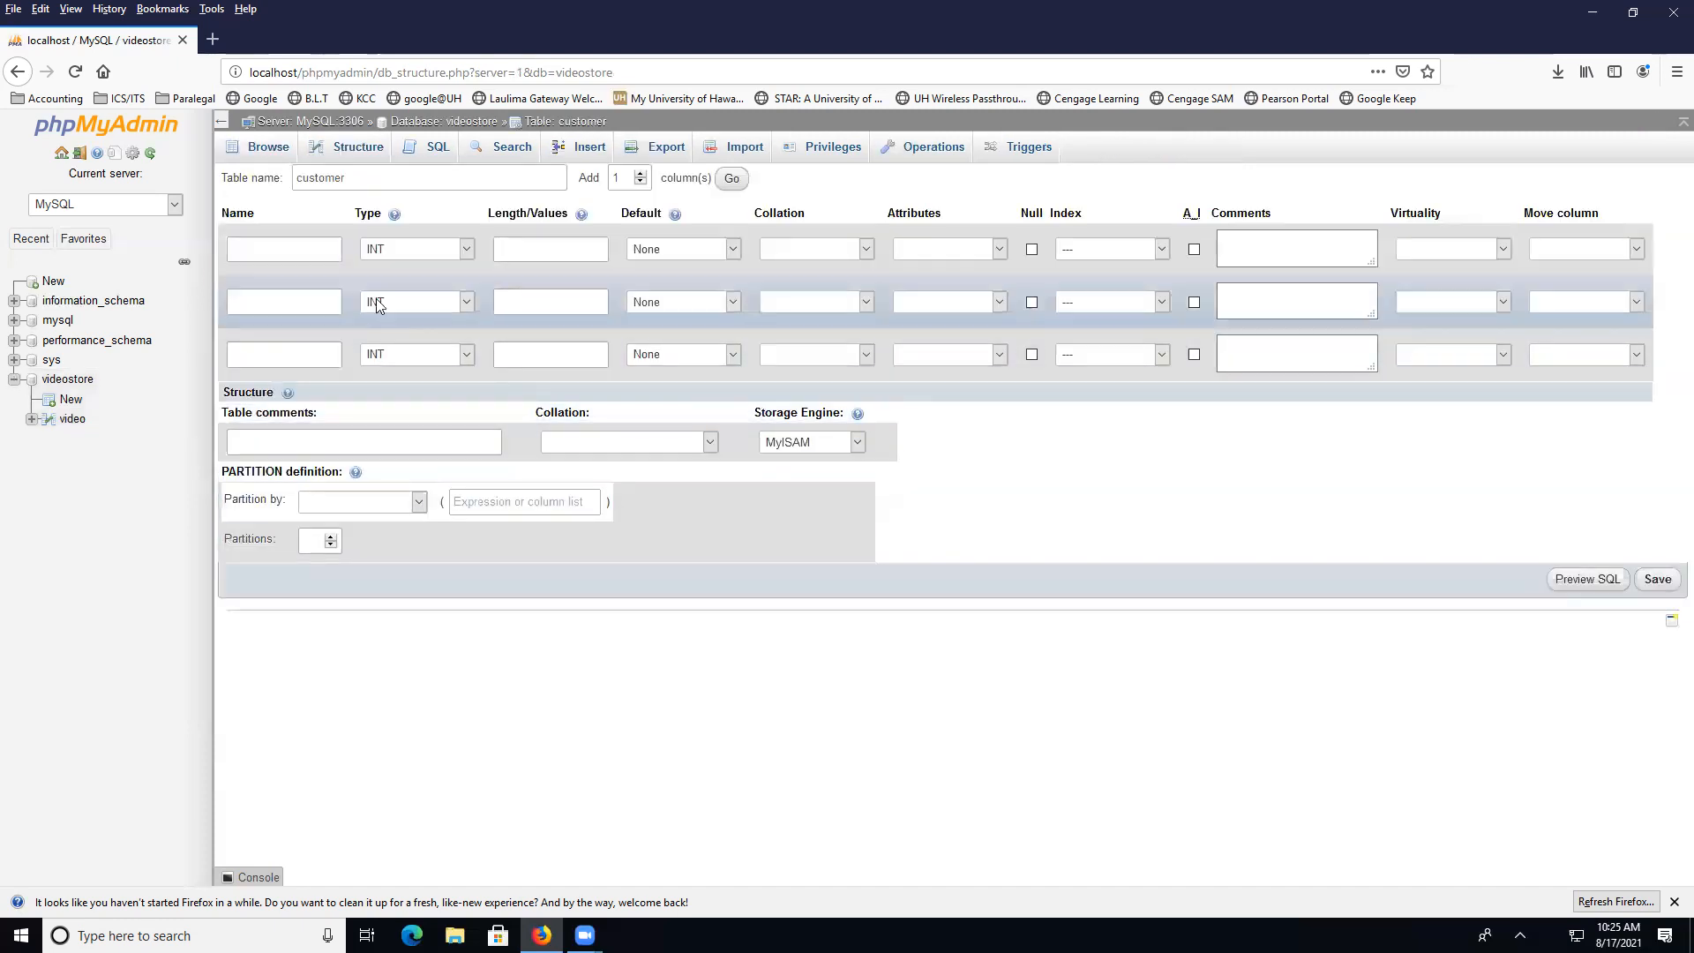
Name the columns custID (auto-increment primary key), custFName and custLName
{"action": "left_click", "coordinate": [319, 253]}
{"action": "type", "text": "cus"}
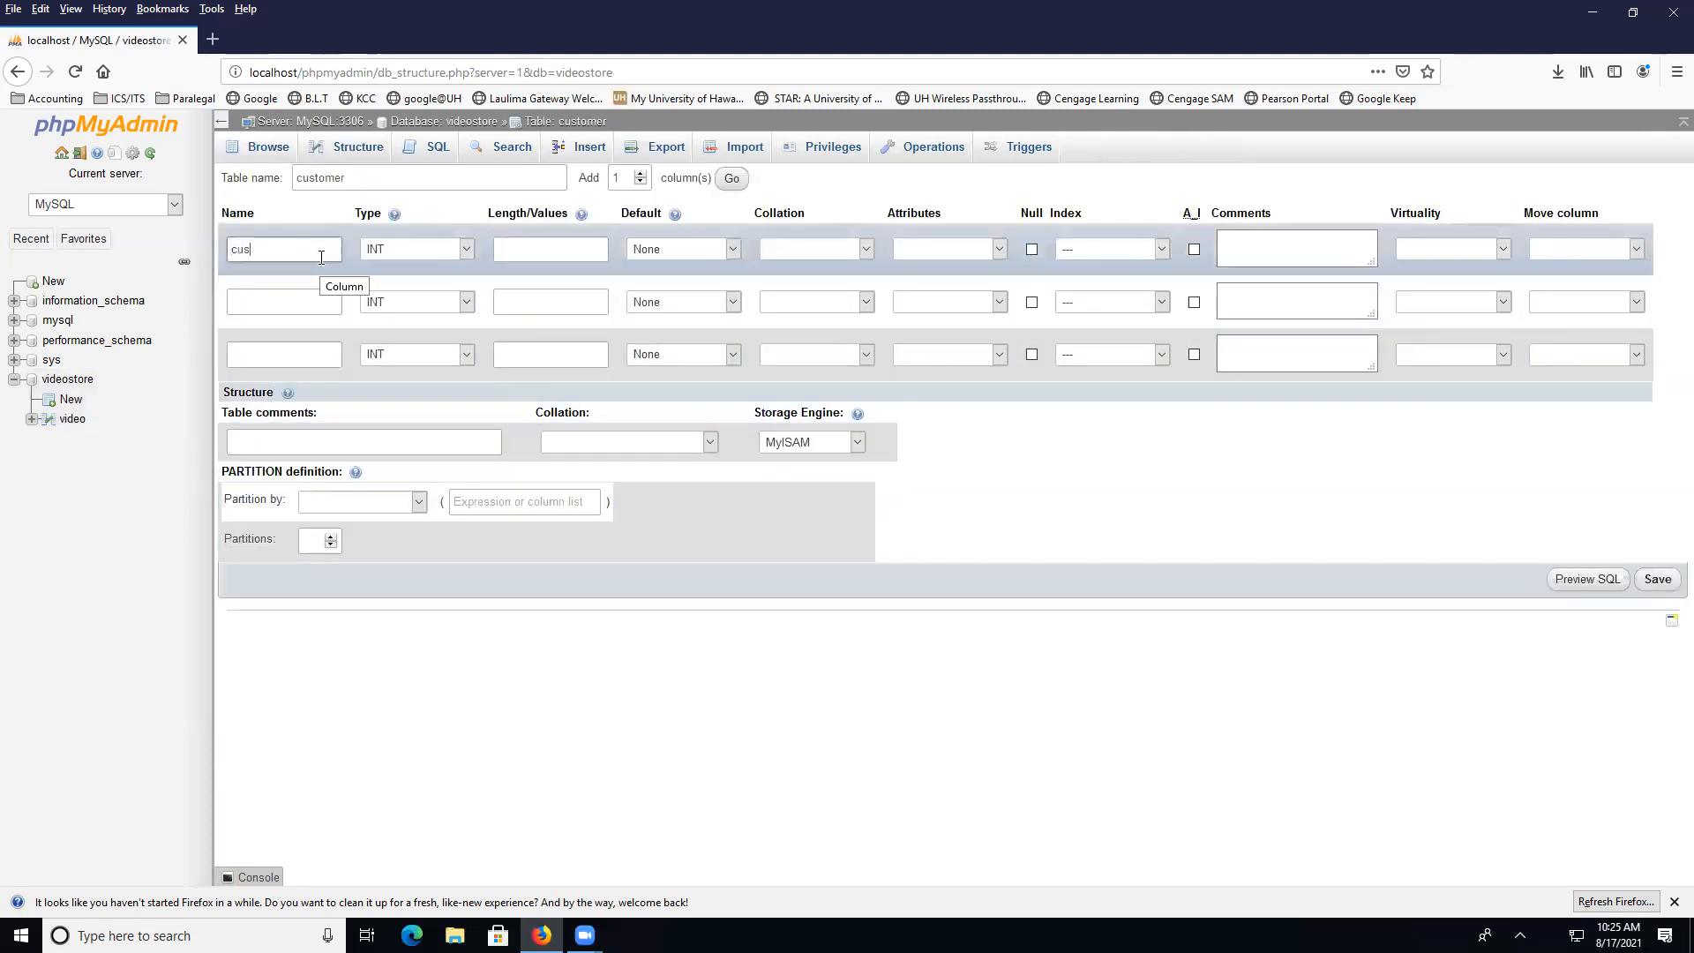
{"action": "type", "text": "tID"}
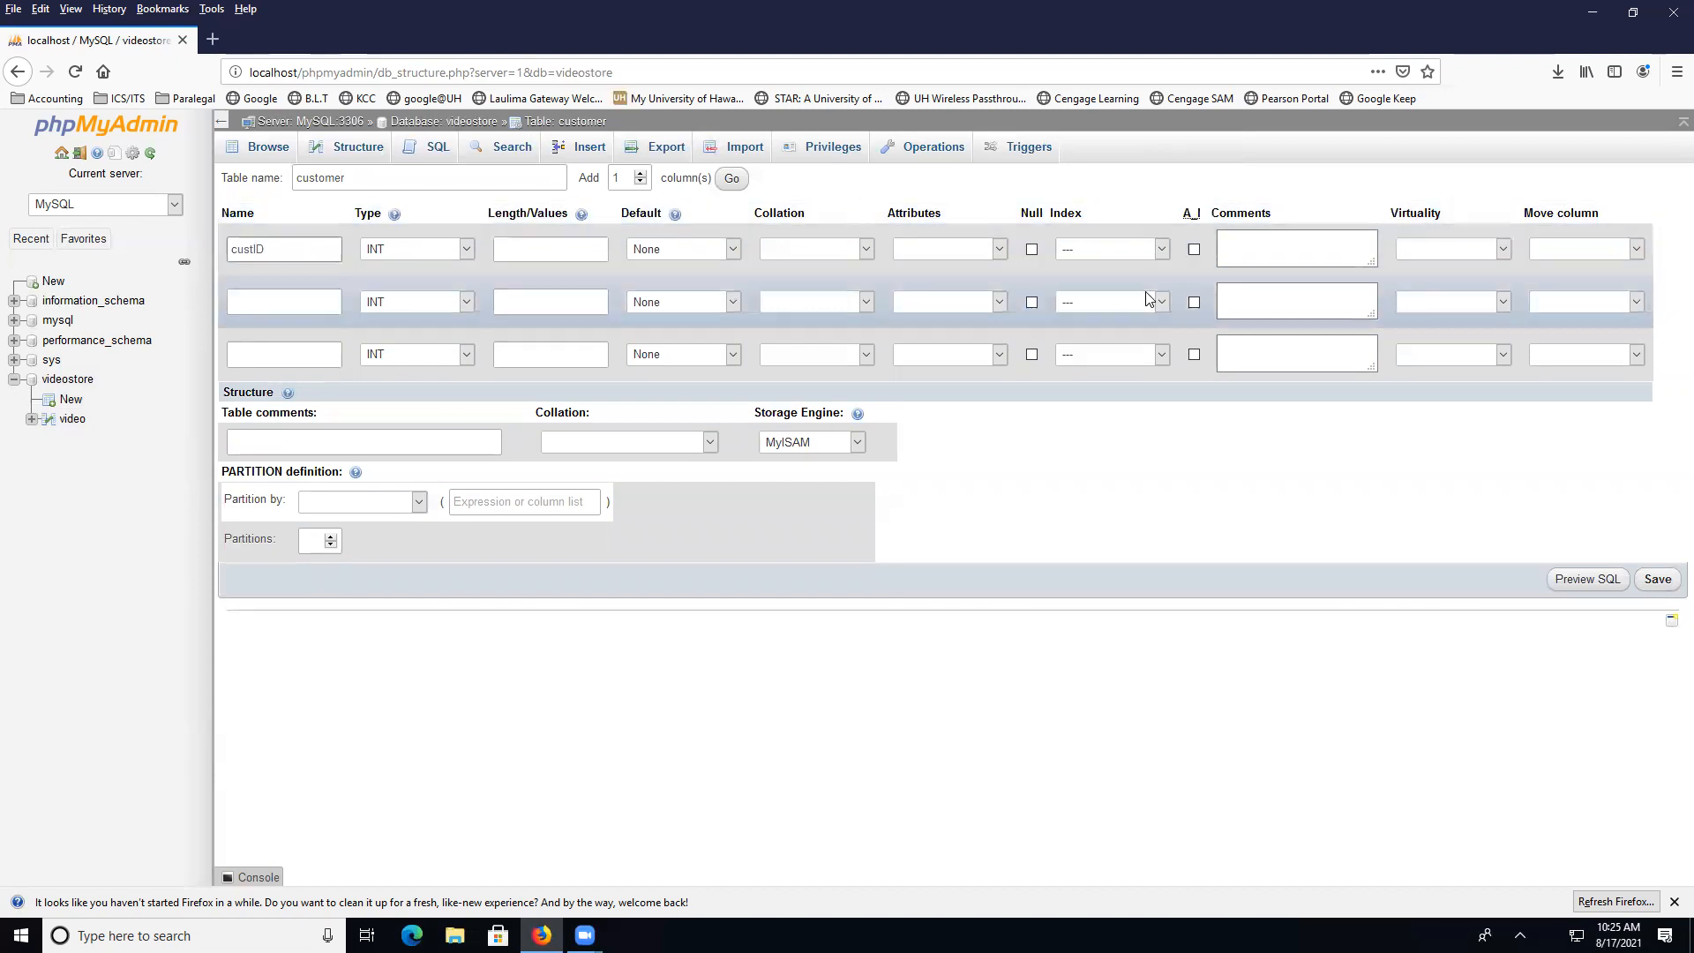
{"action": "left_click", "coordinate": [1194, 249]}
{"action": "left_click", "coordinate": [296, 303]}
{"action": "type", "text": "cust"}
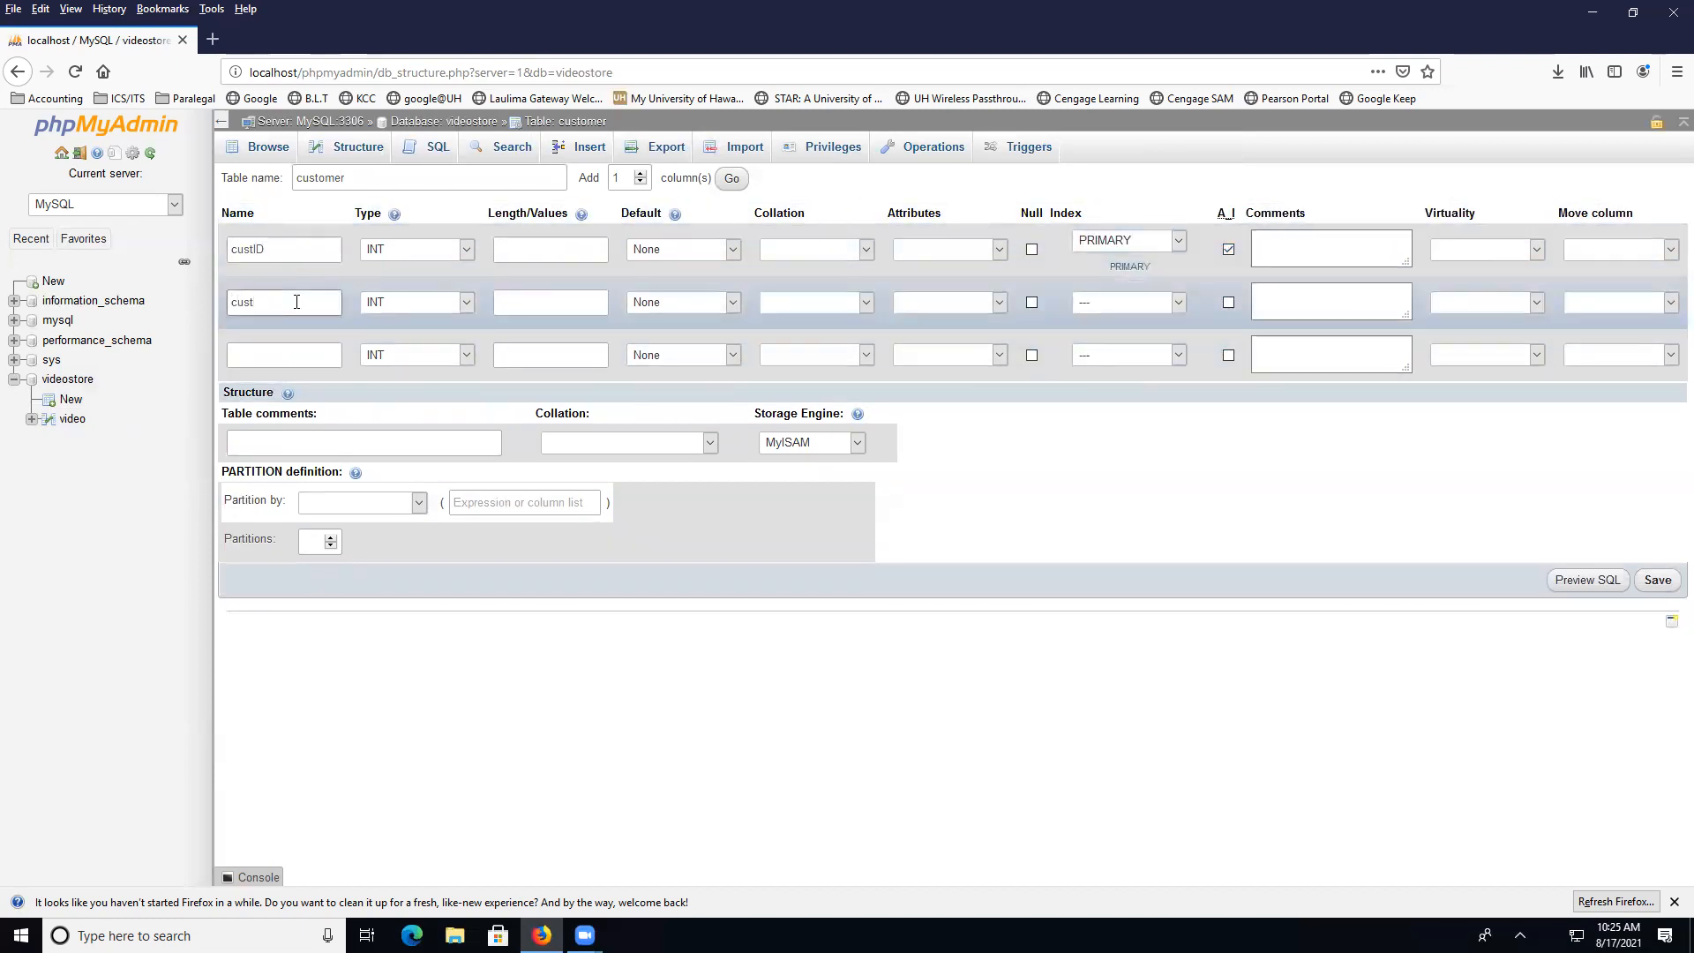
{"action": "type", "text": "FName"}
{"action": "left_click", "coordinate": [286, 359]}
{"action": "type", "text": "custL"}
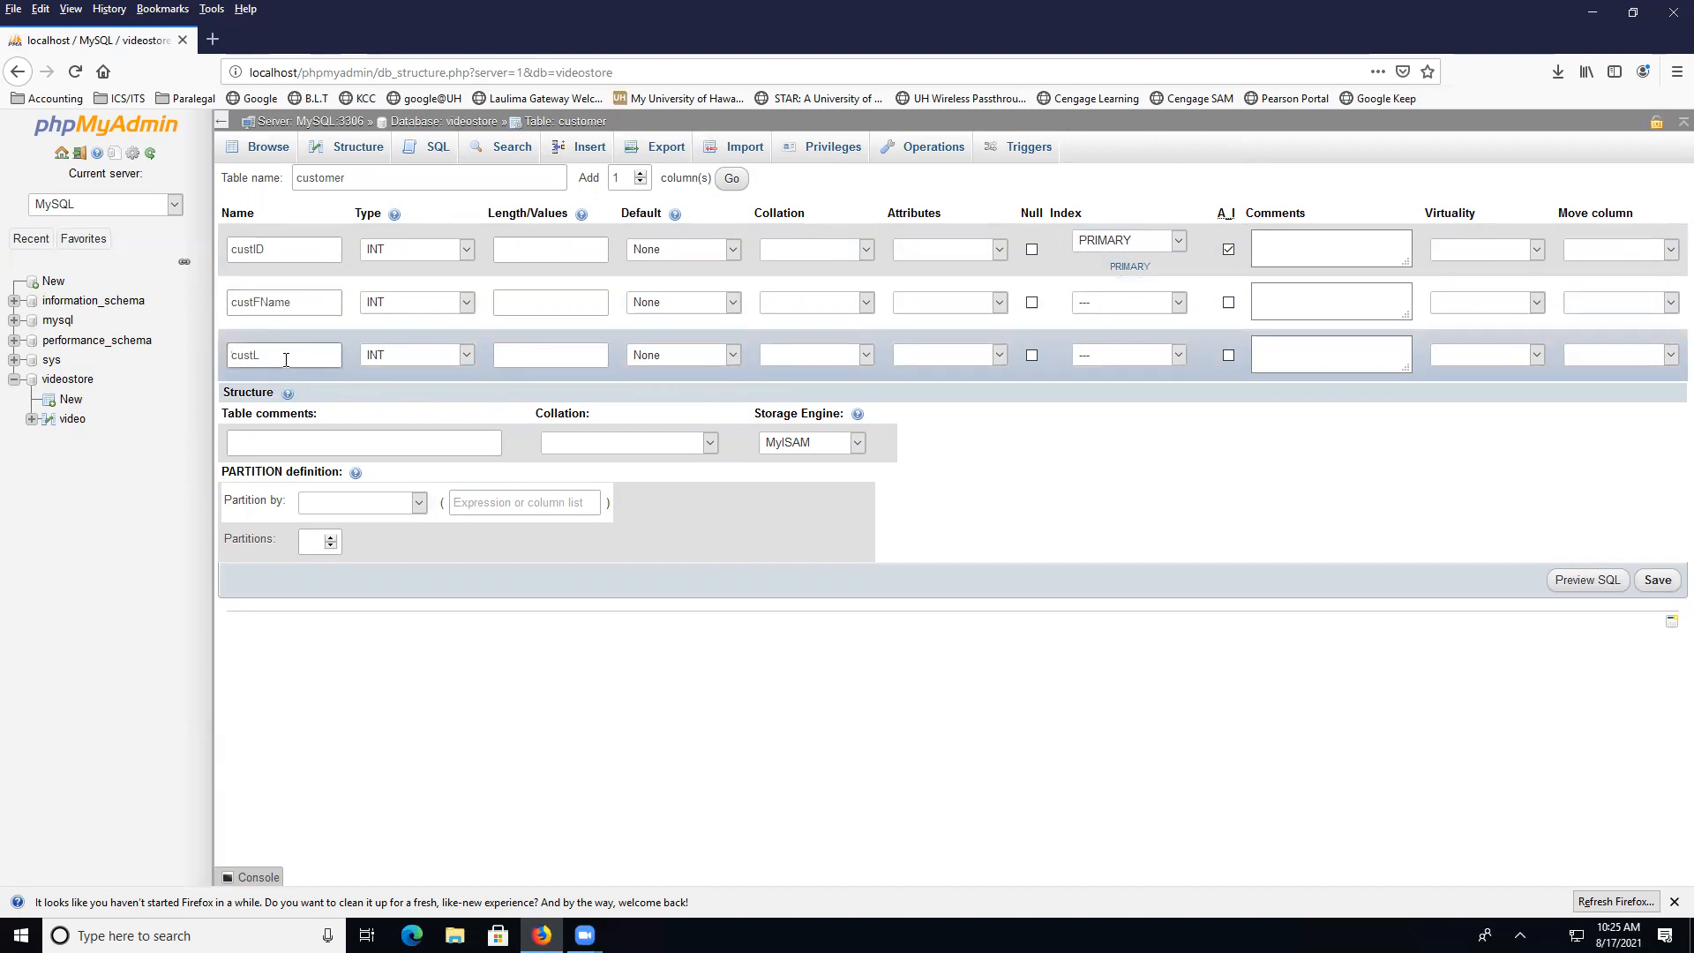
{"action": "type", "text": "Name"}
Make custFName and custLName VARCHAR(25) and save the customer table
{"action": "left_click", "coordinate": [468, 302]}
{"action": "left_click", "coordinate": [446, 347]}
{"action": "left_click", "coordinate": [466, 355]}
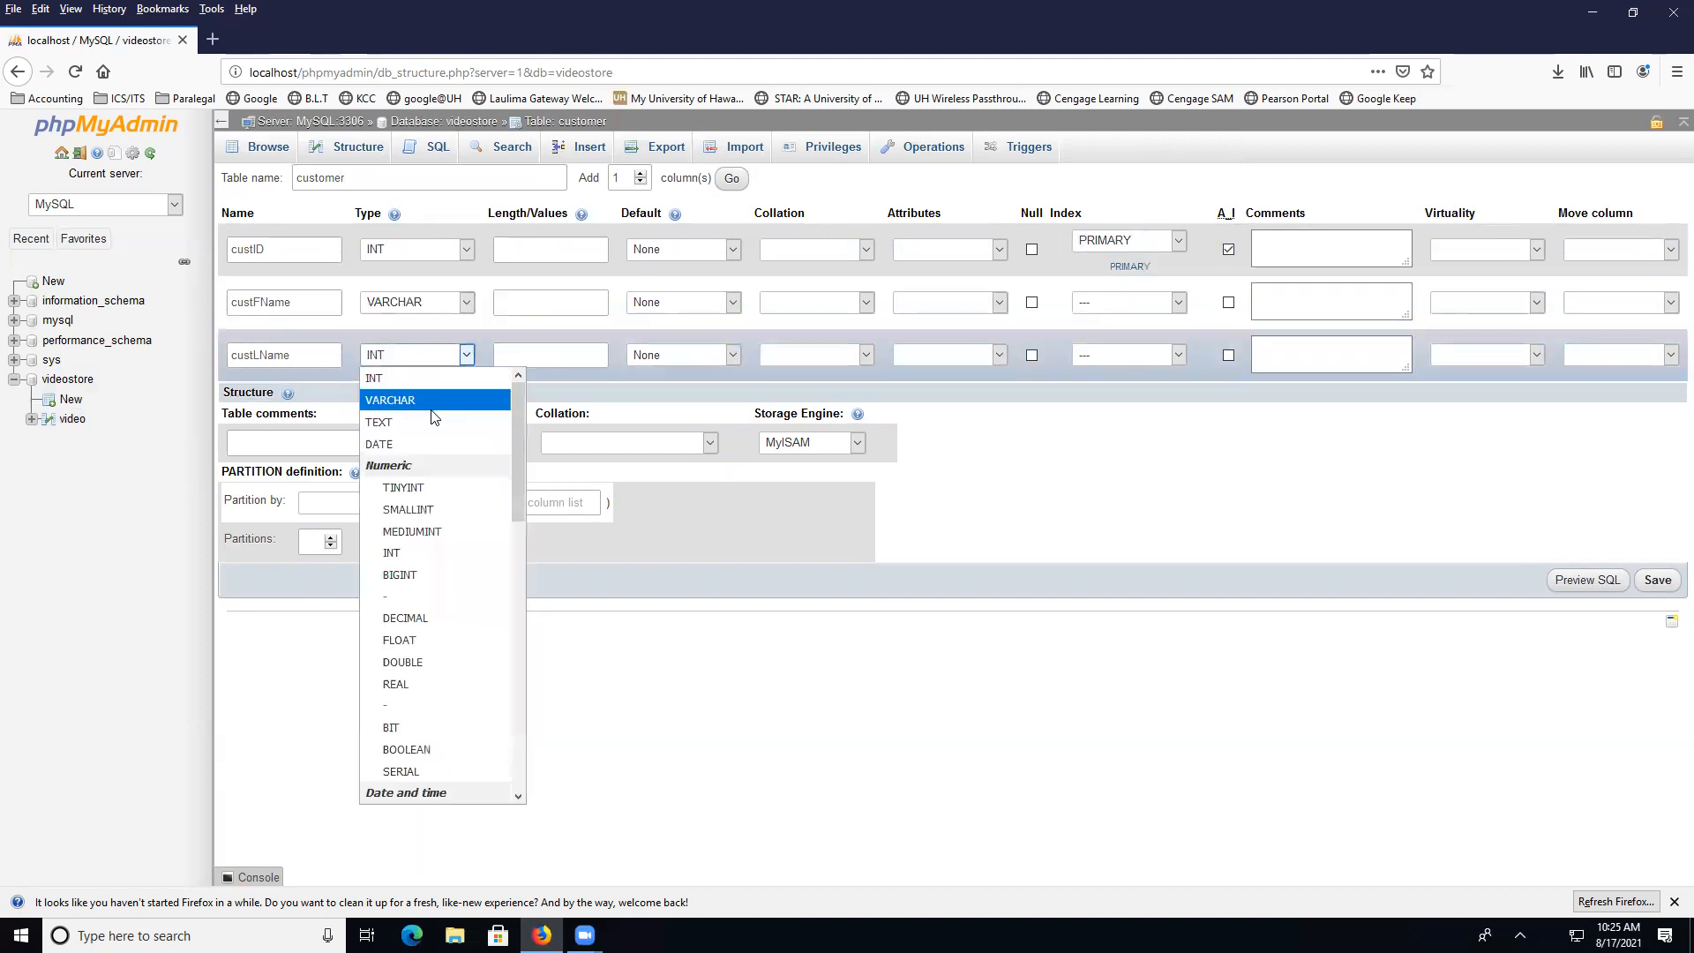
{"action": "left_click", "coordinate": [437, 399]}
{"action": "left_click", "coordinate": [526, 305]}
{"action": "type", "text": "25"}
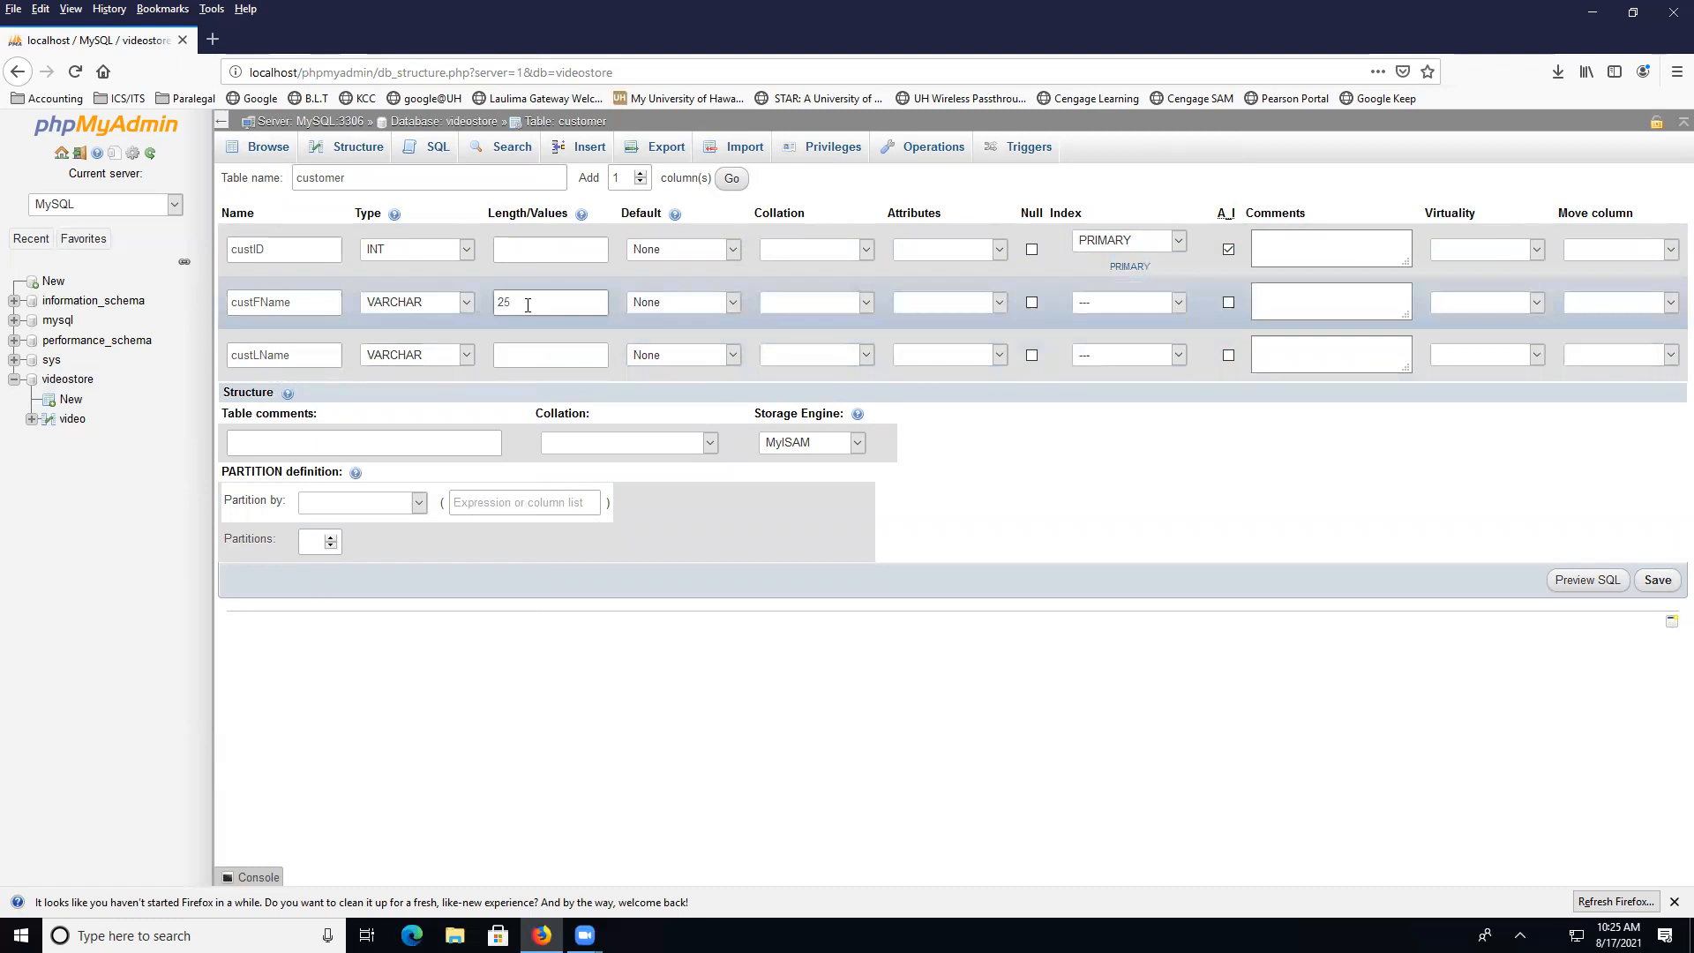
{"action": "left_click", "coordinate": [542, 356]}
{"action": "type", "text": "2"}
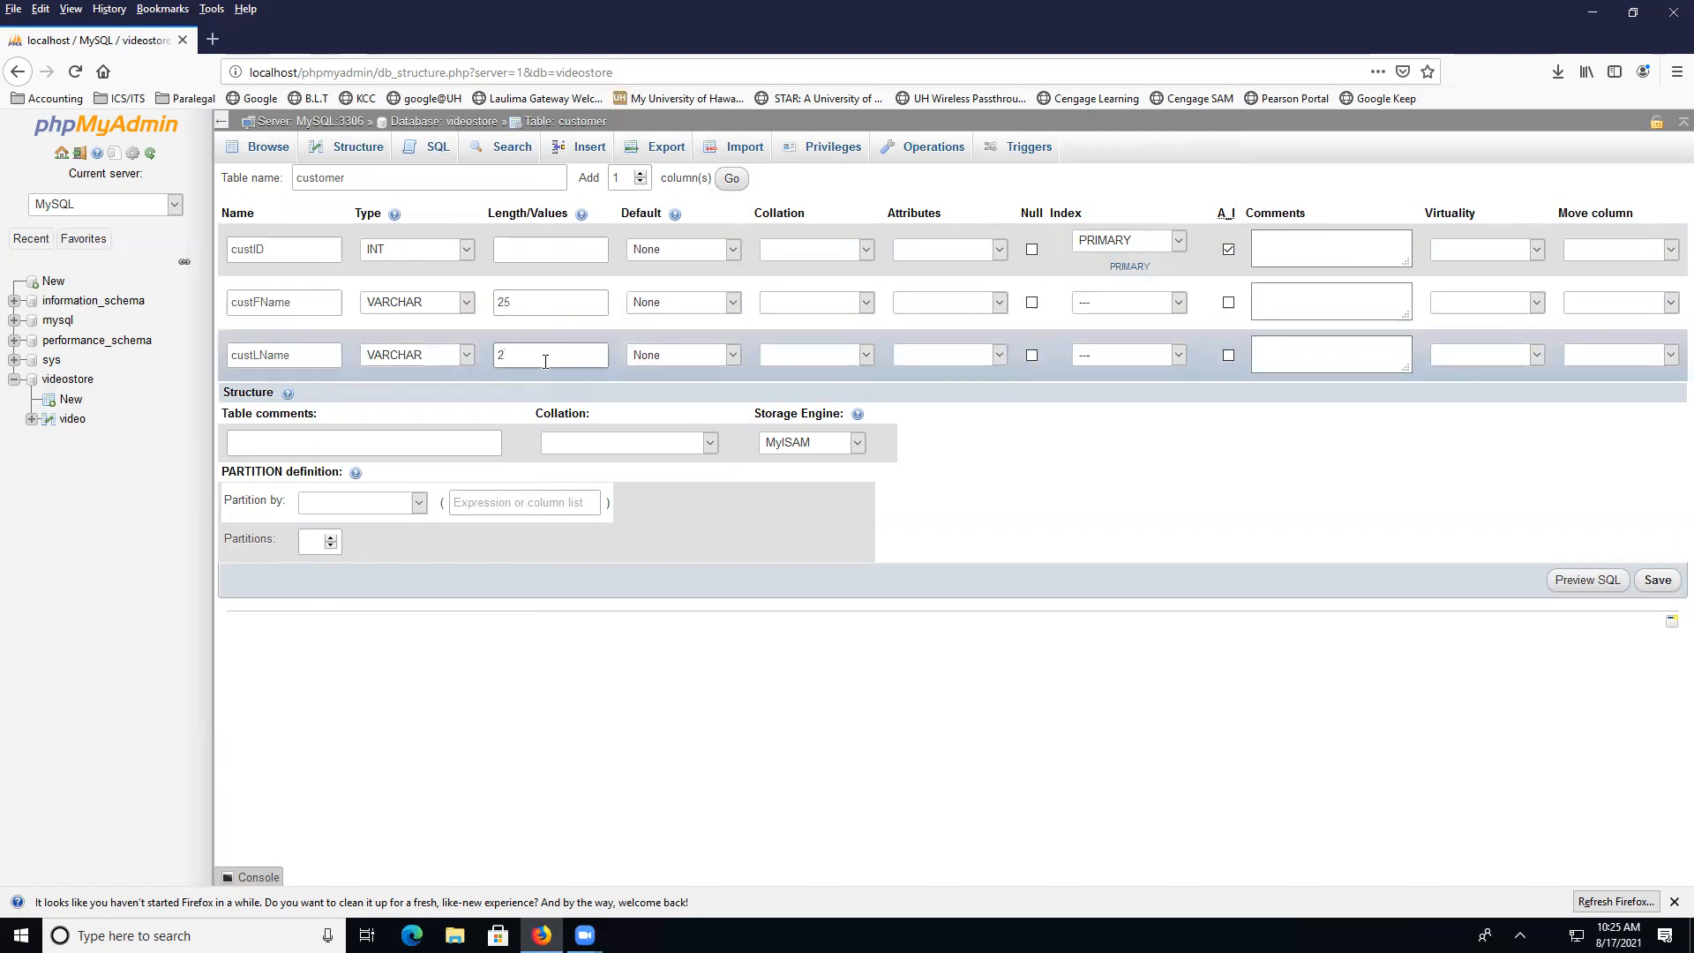
{"action": "type", "text": "5"}
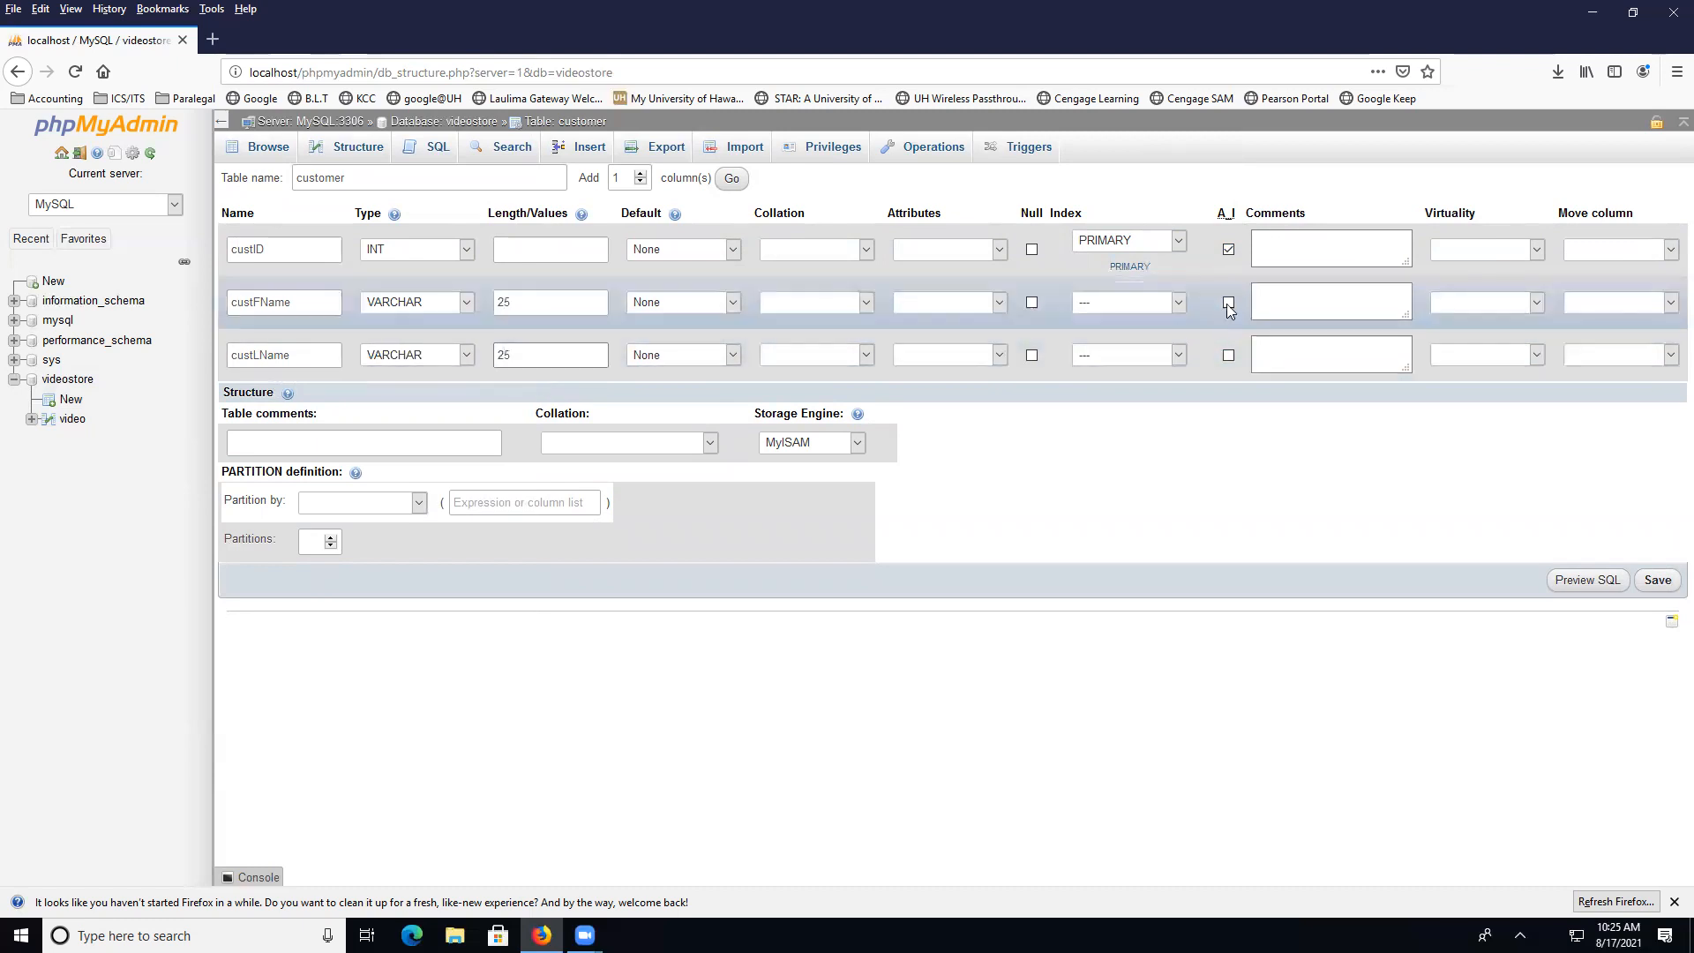
{"action": "left_click", "coordinate": [1645, 581]}
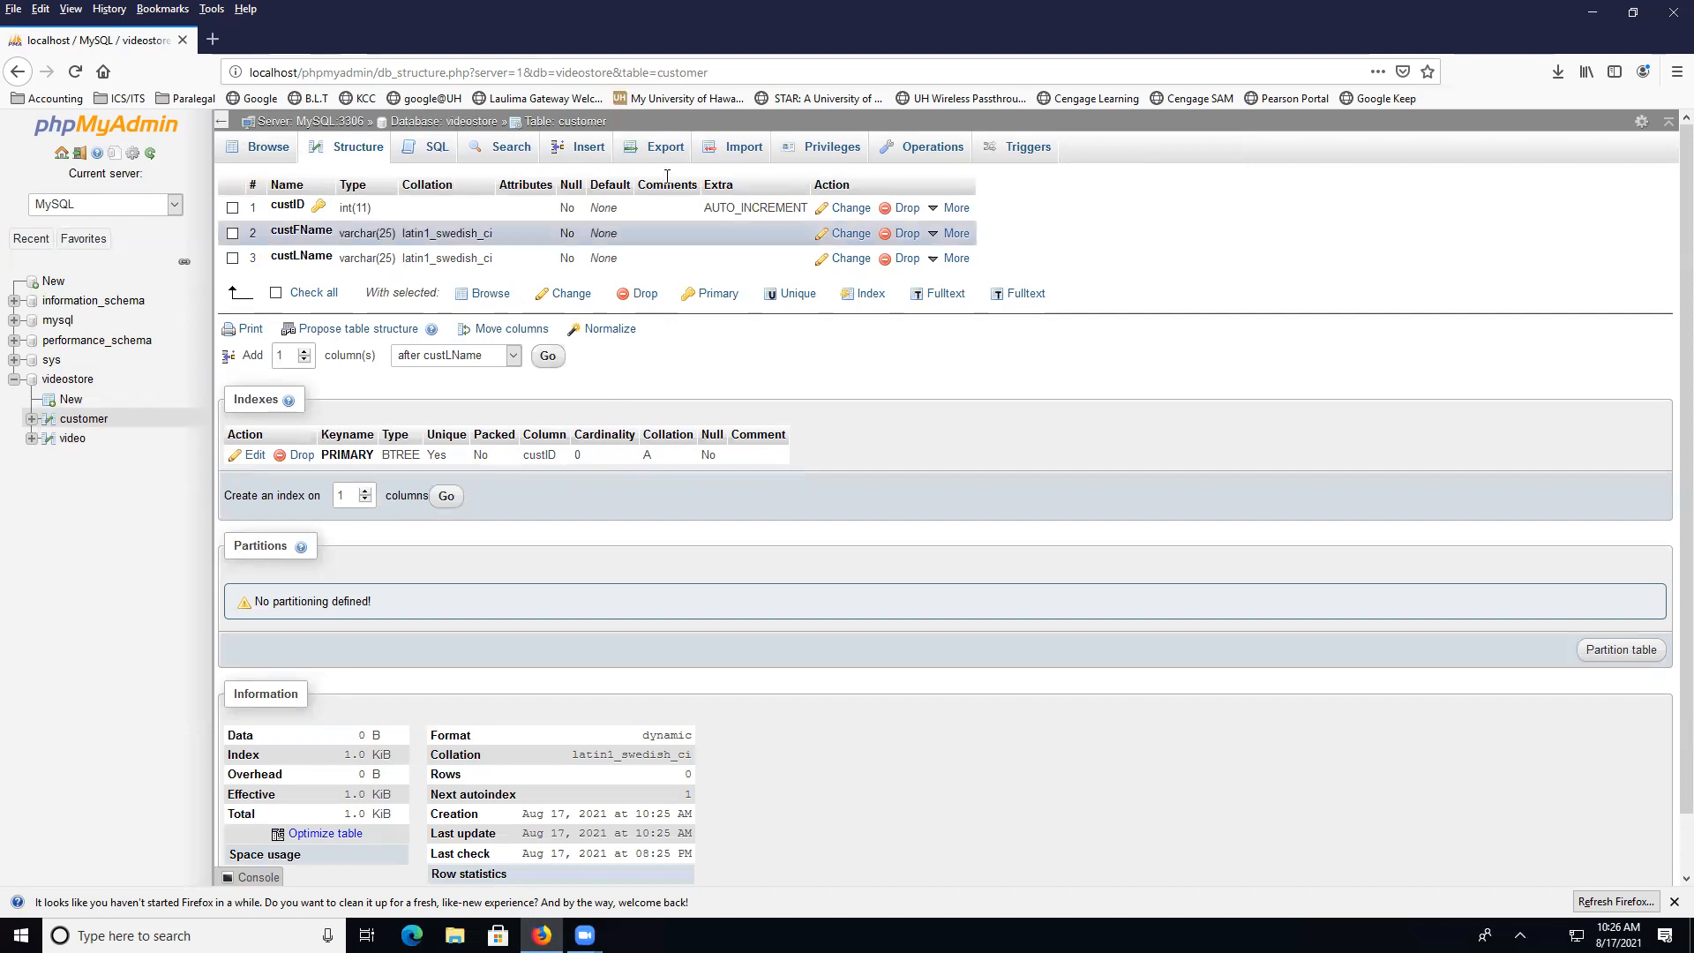
Insert two customer rows, entering each customer's first and last name
{"action": "left_click", "coordinate": [586, 151]}
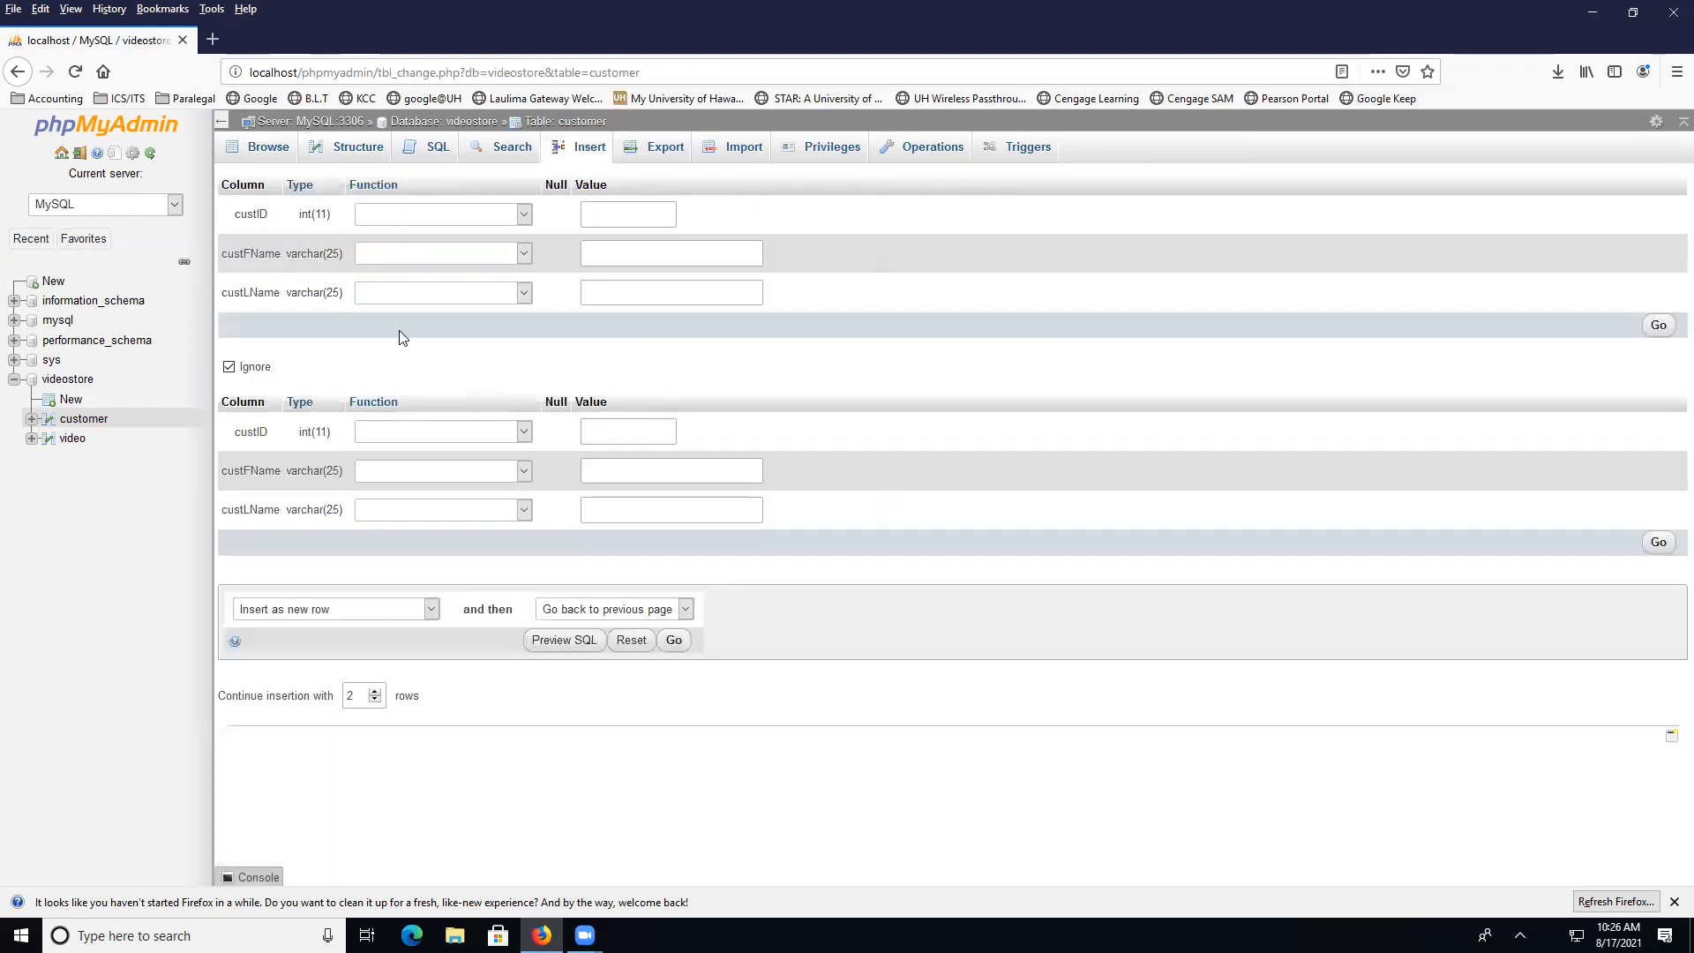
{"action": "left_click", "coordinate": [642, 254]}
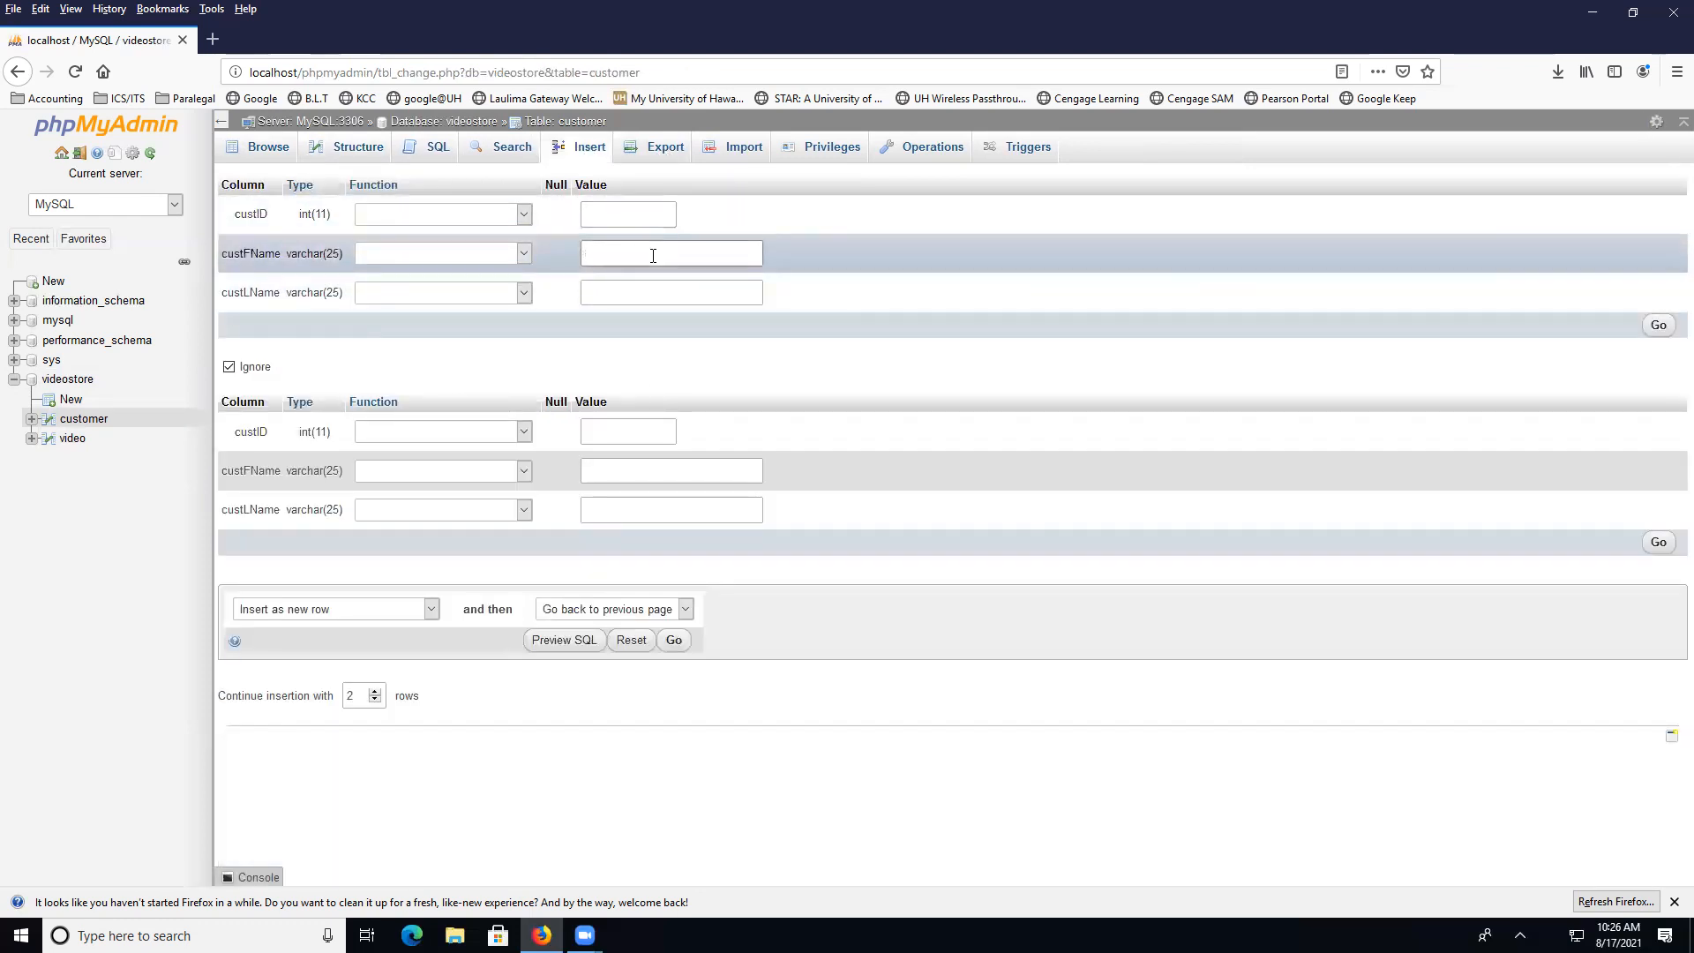
{"action": "left_click", "coordinate": [679, 290]}
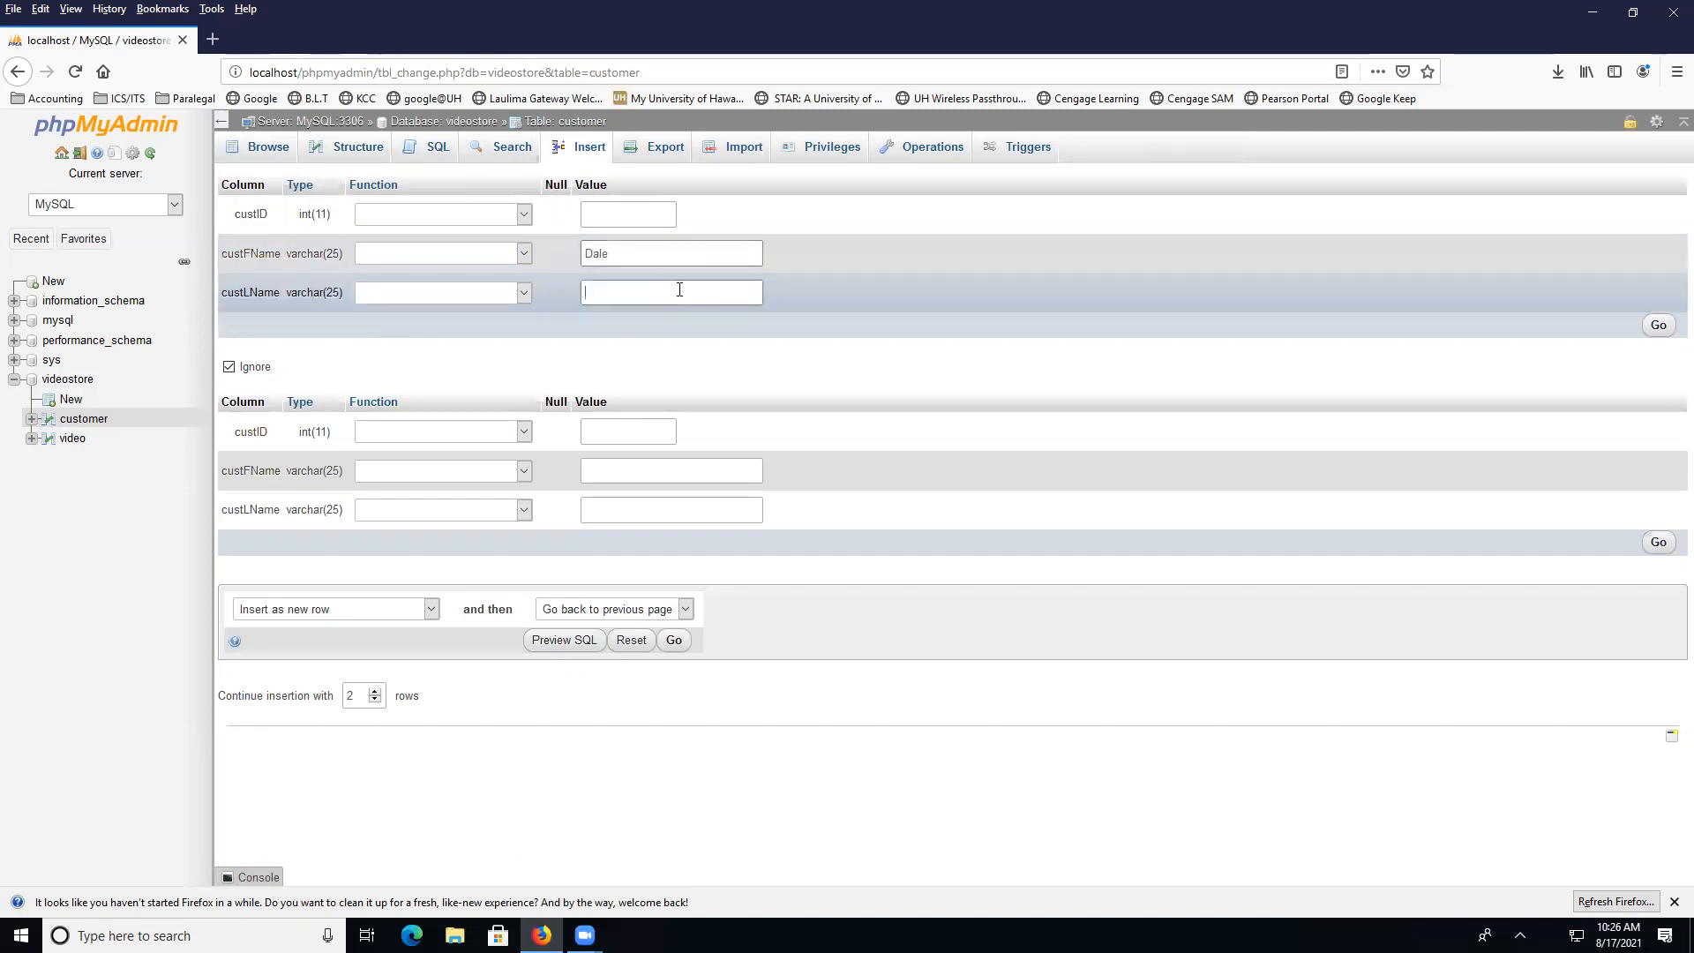
{"action": "left_click", "coordinate": [644, 463]}
{"action": "type", "text": "Harry"}
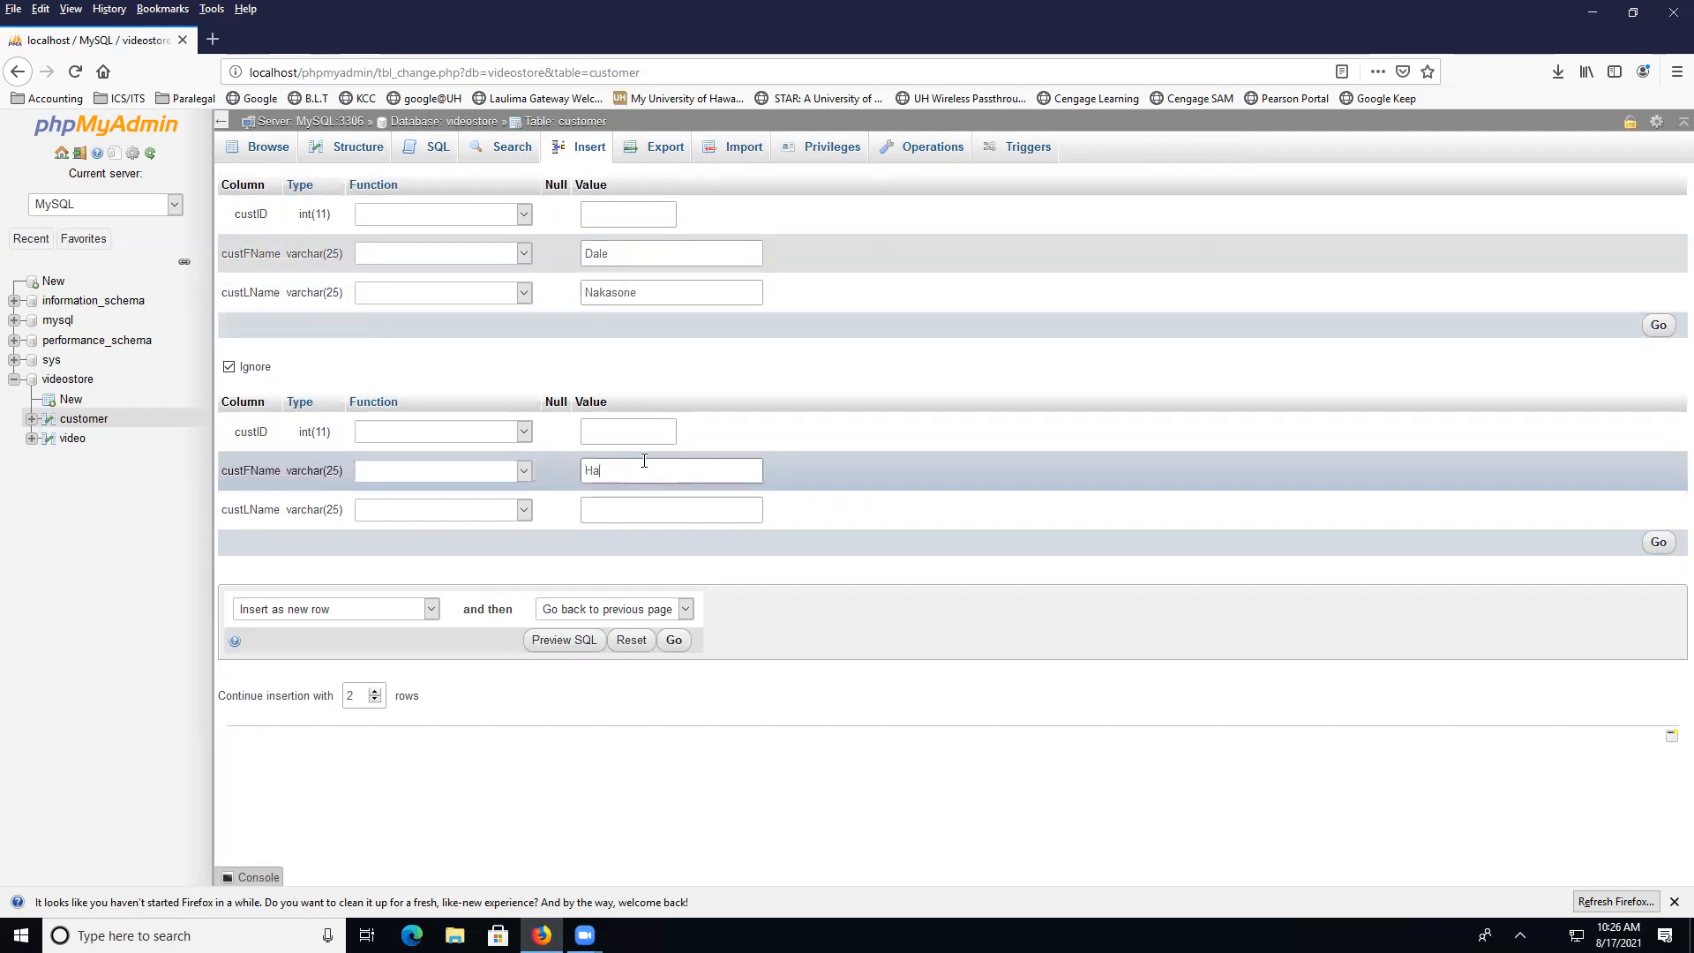
{"action": "left_click", "coordinate": [628, 516]}
{"action": "type", "text": "Poot"}
{"action": "type", "text": "ter"}
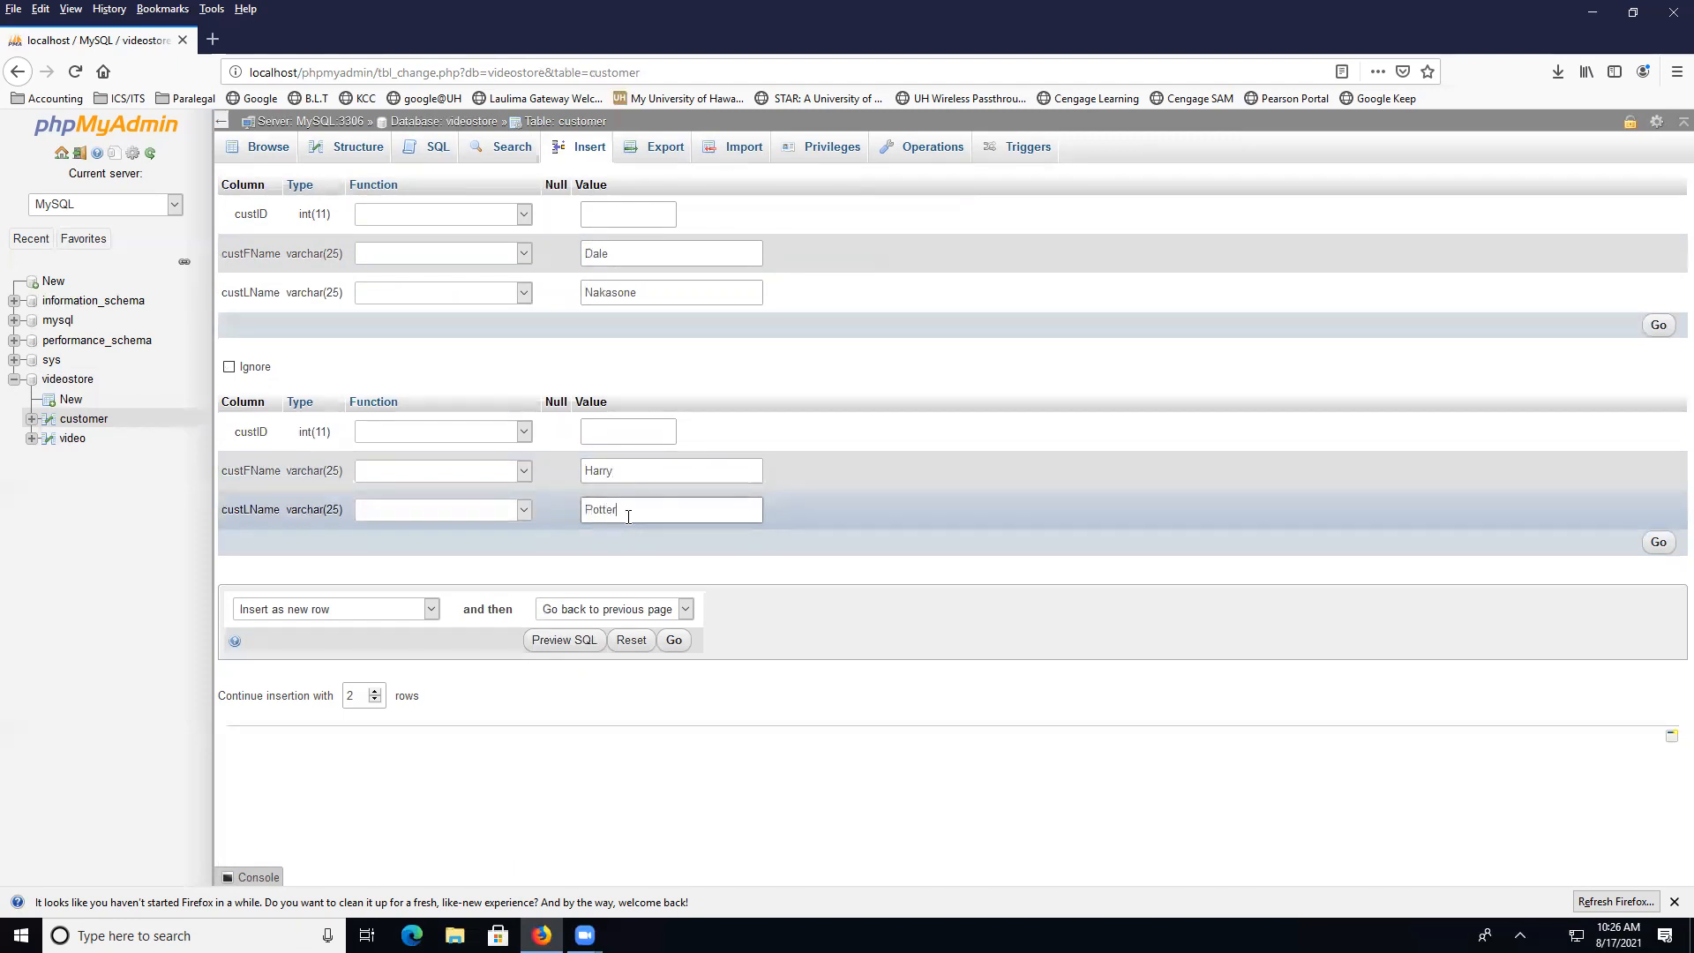
{"action": "left_click", "coordinate": [1661, 544]}
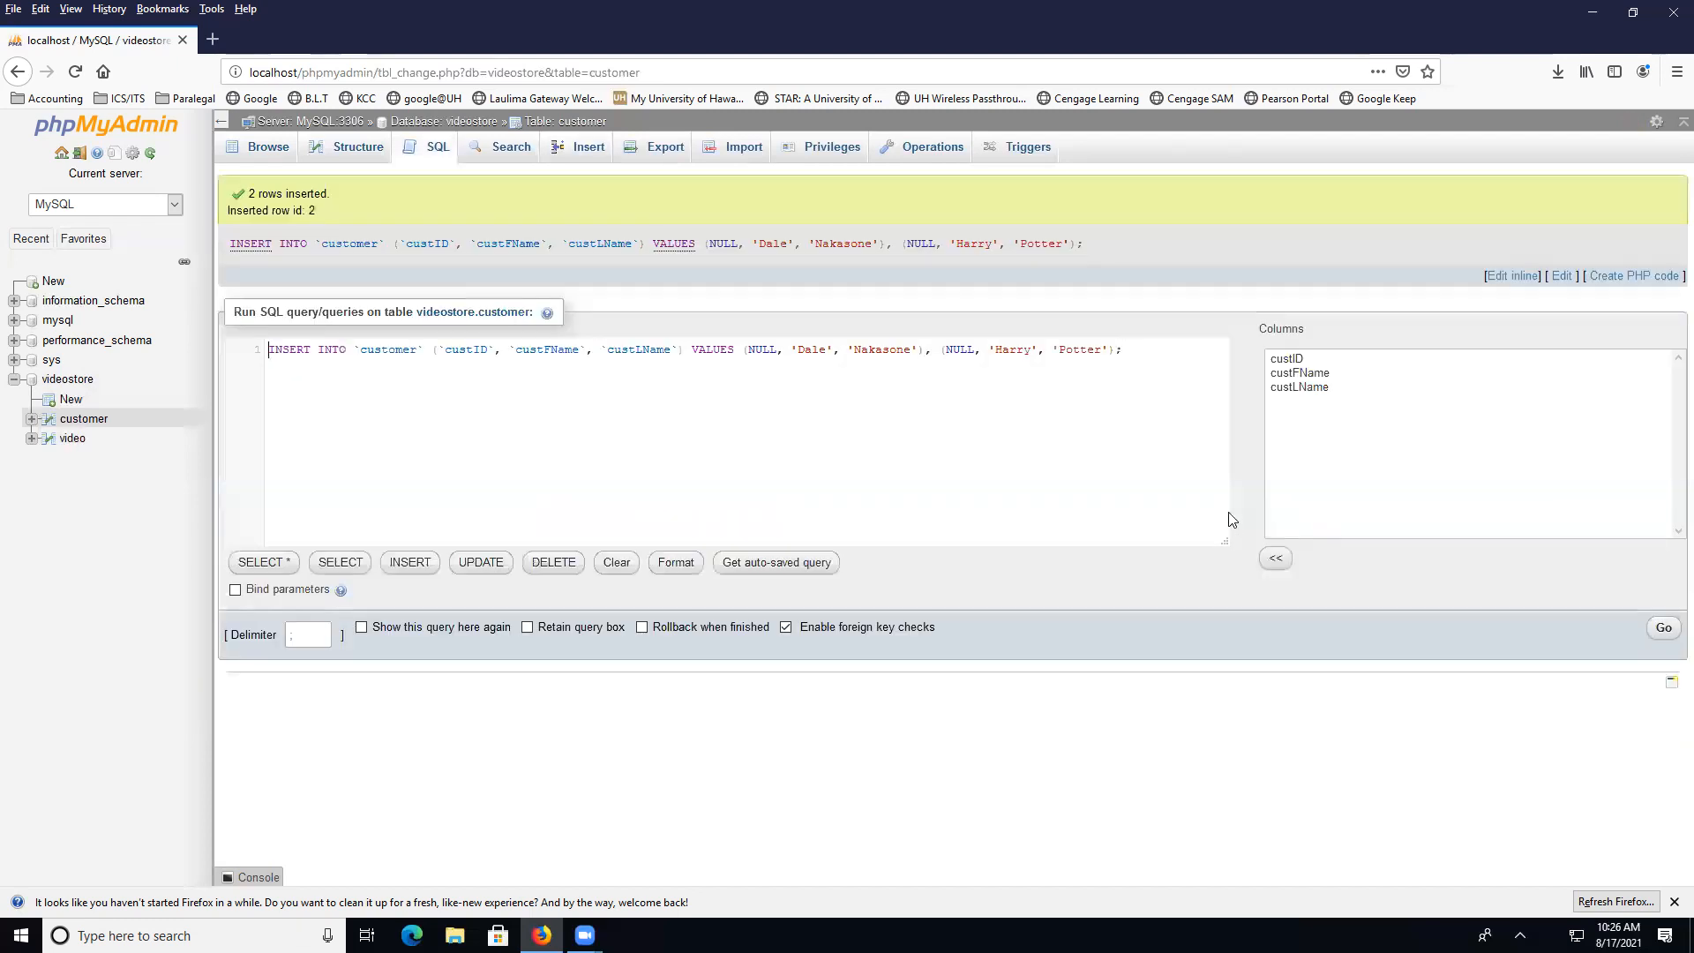
Browse the customer table to see rows custID 1 and 2
{"action": "left_click", "coordinate": [261, 149]}
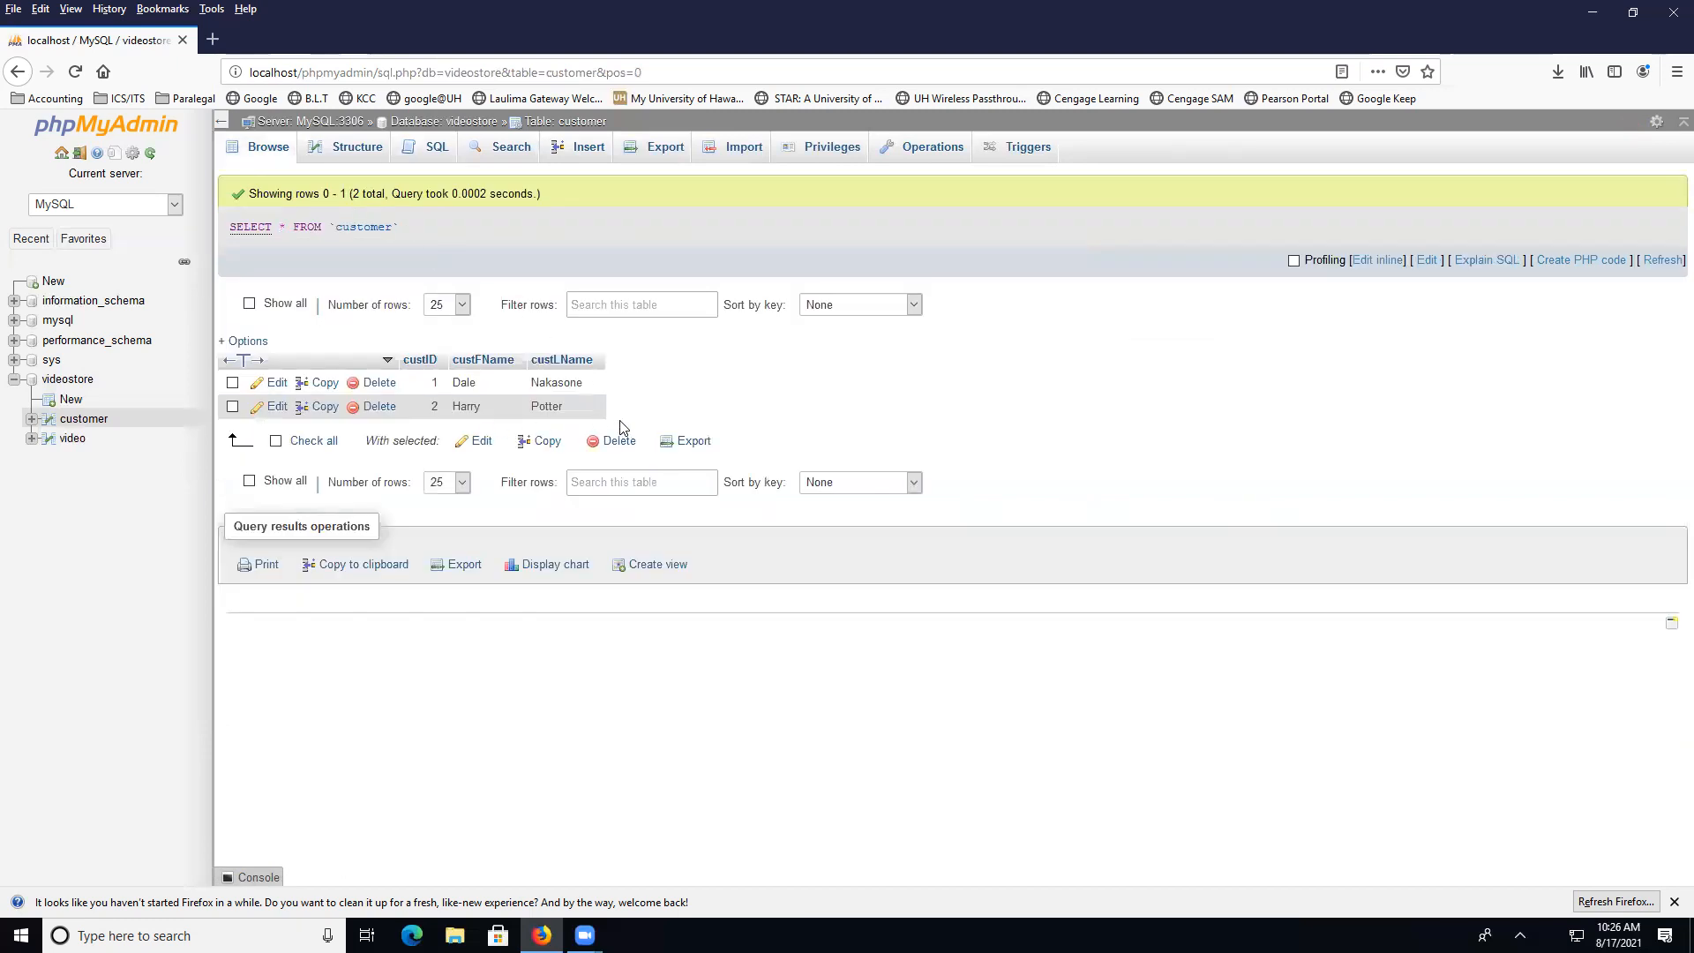